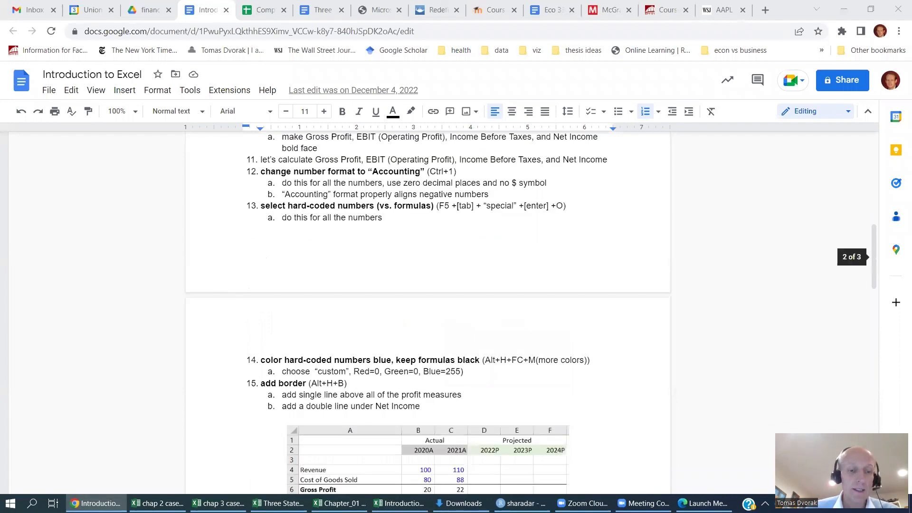
- Switch to the Introduction to Excel workbook and enter 2020 in cell B2 of the Empty Sheet
left_click(399, 503)
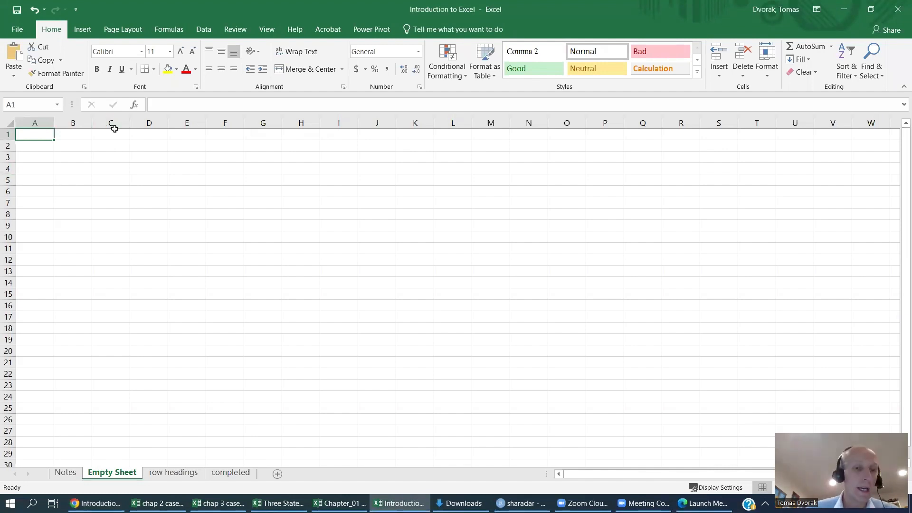
left_click(80, 147)
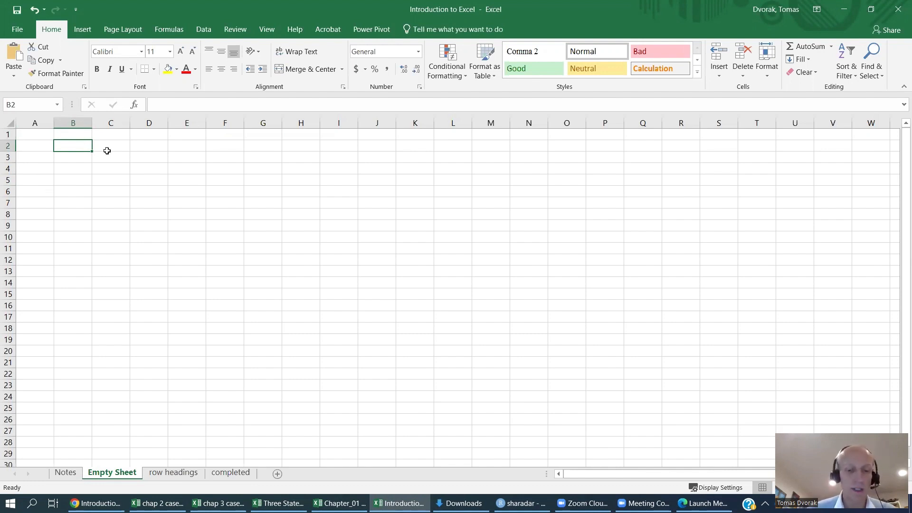
type("2020")
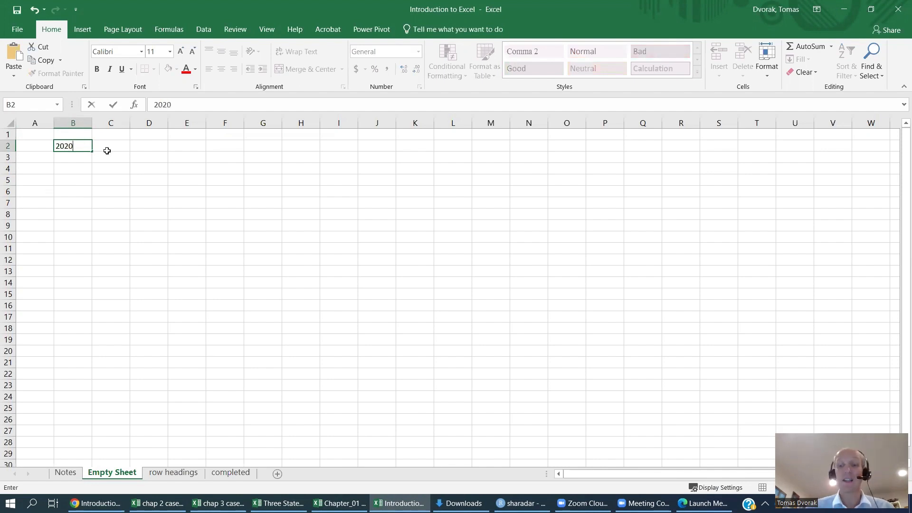
- Enter the formula =B2+1 in cell C2 to calculate the following year
left_click(106, 150)
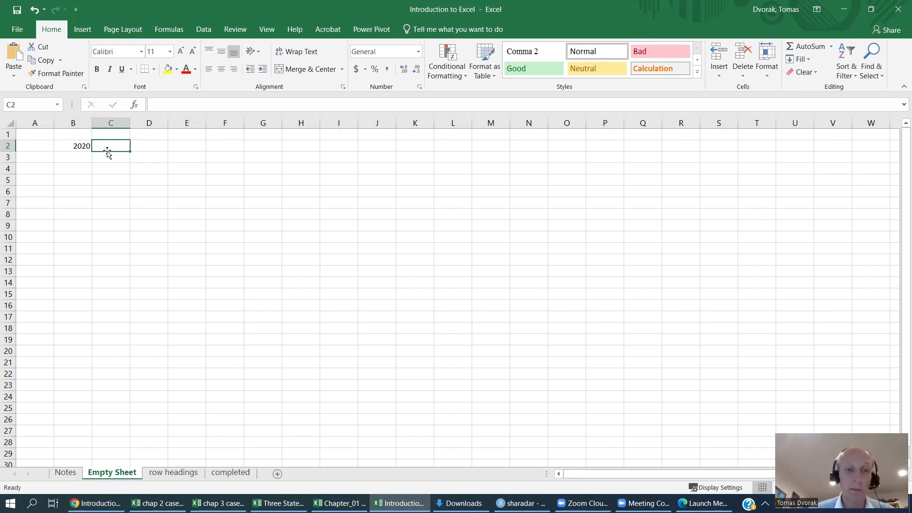
type("=")
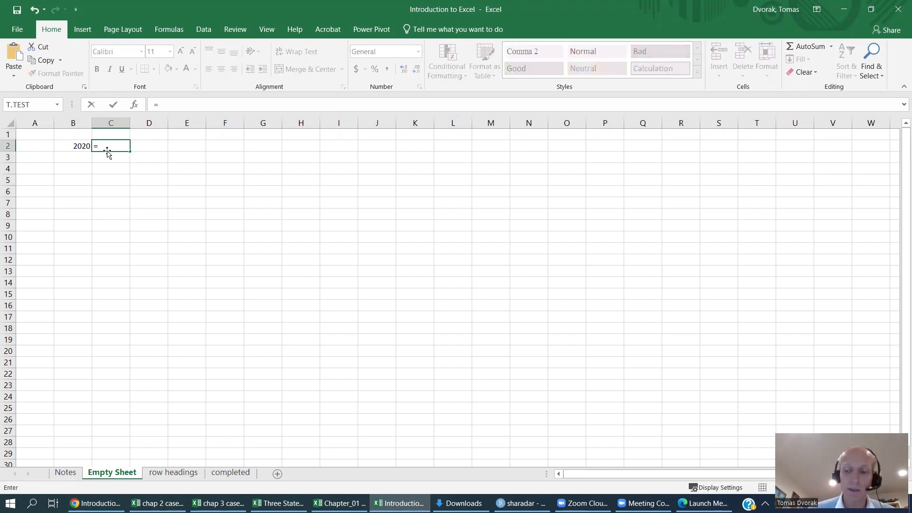
key("Left")
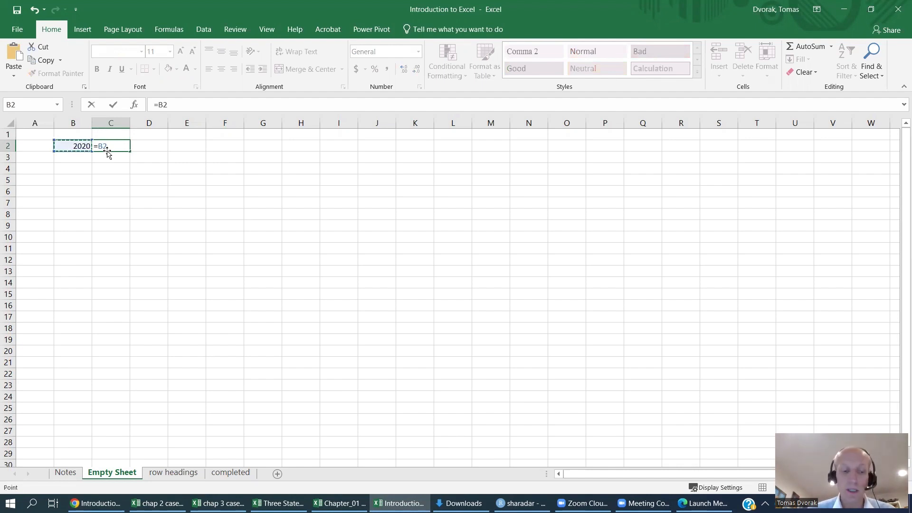
type("+")
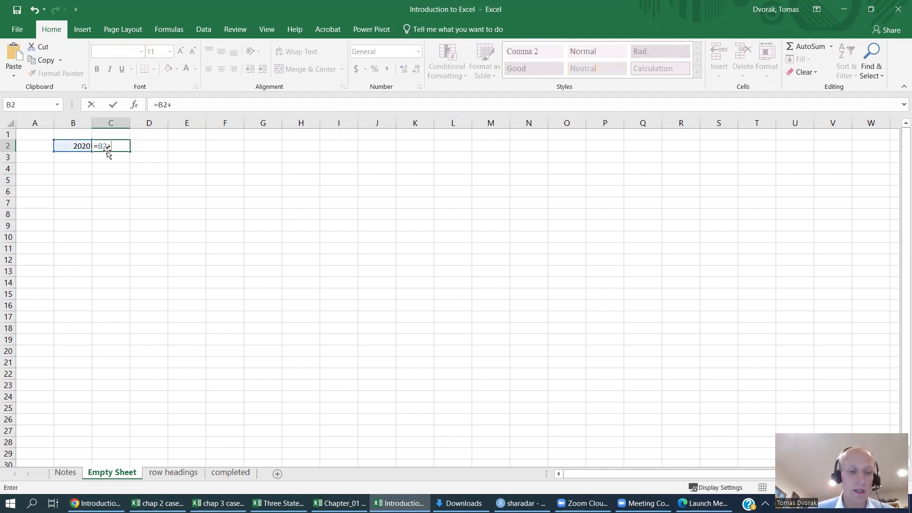
type("1")
key("Return")
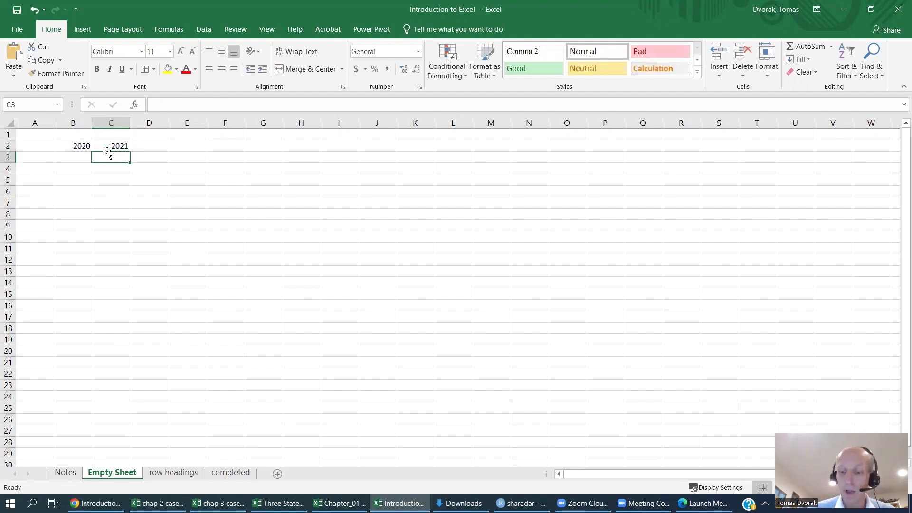
- Copy the year formula from C2 and paste it into D2:F2
key("Up")
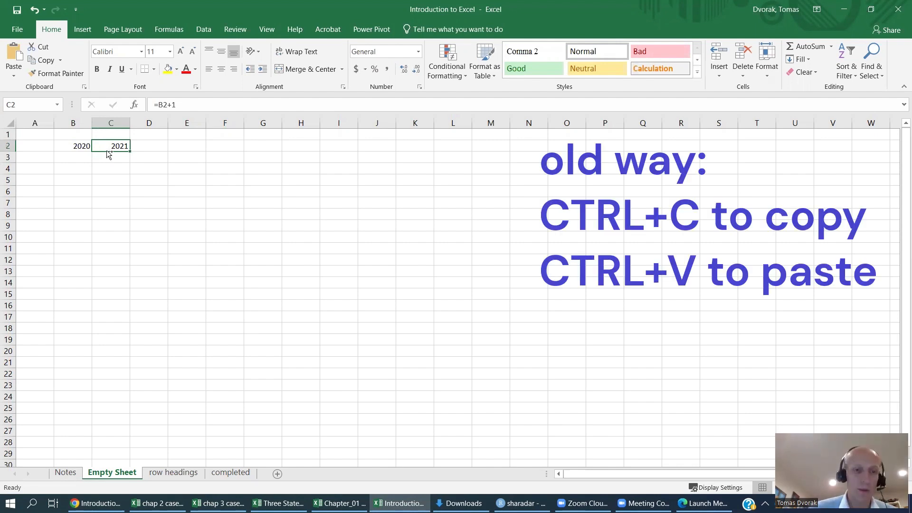
key("ctrl+c")
key("Right")
key("shift+Right")
key("shift+Right")
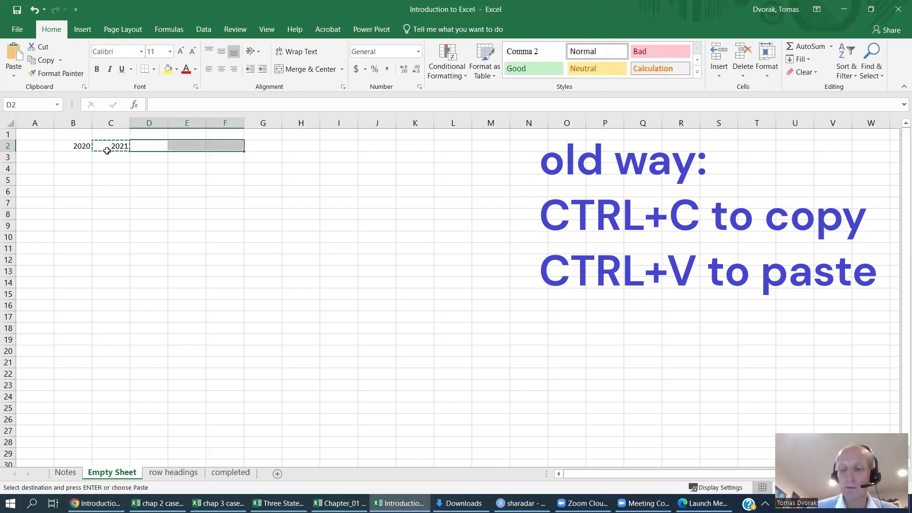
key("ctrl+v")
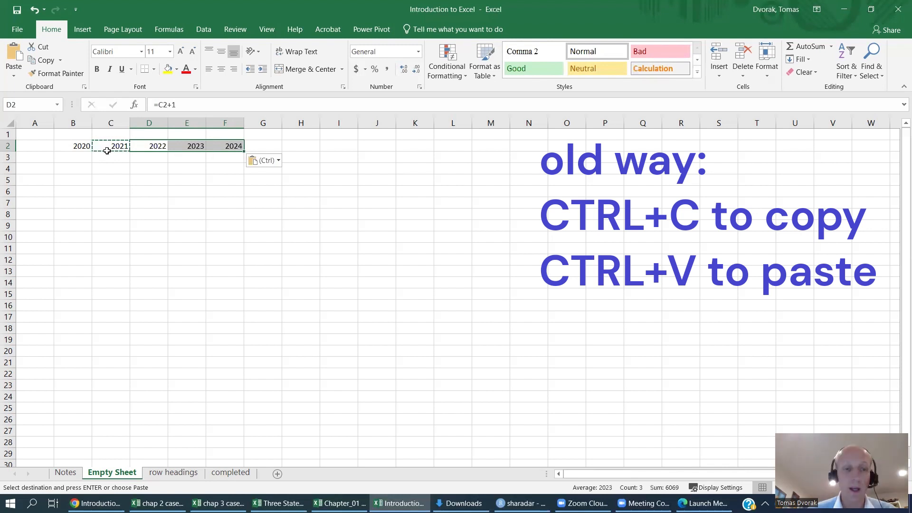
- Check the formulas in C2:E2 and undo the paste into D2:F2
key("Left")
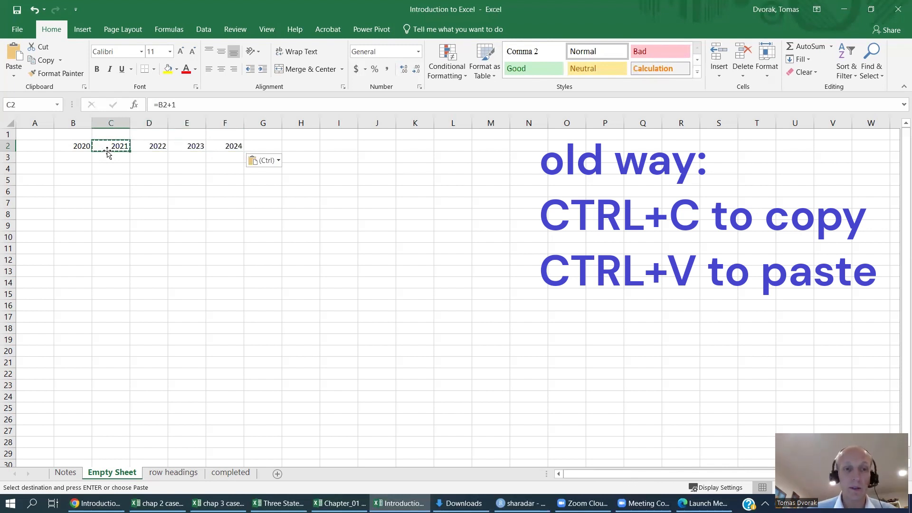
key("Right")
key("Right")
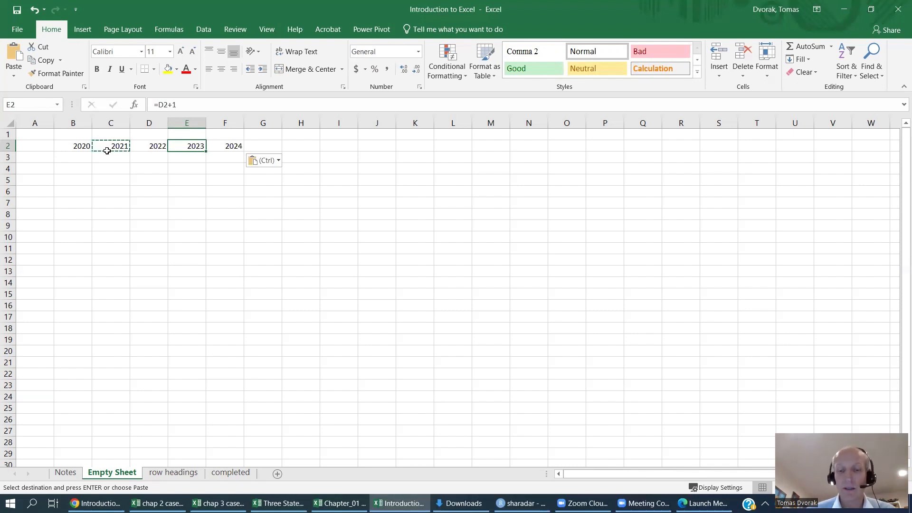
key("Left")
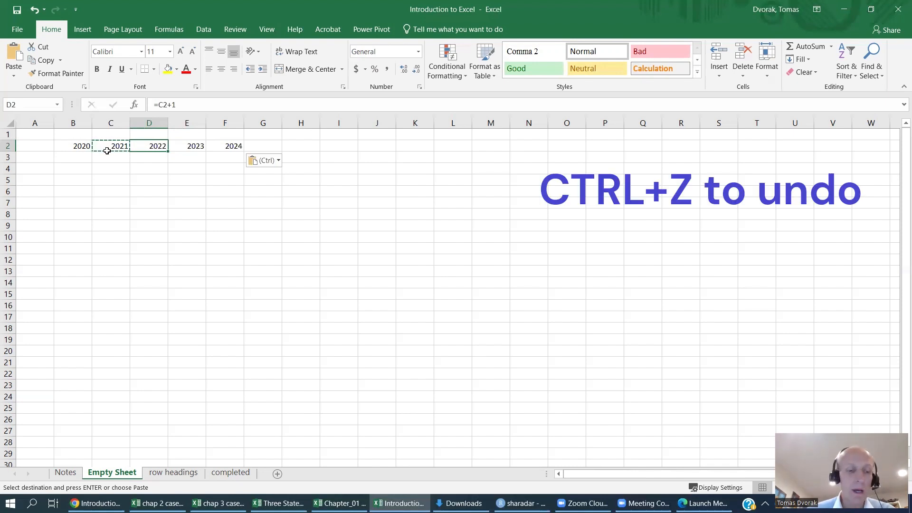
key("ctrl+z")
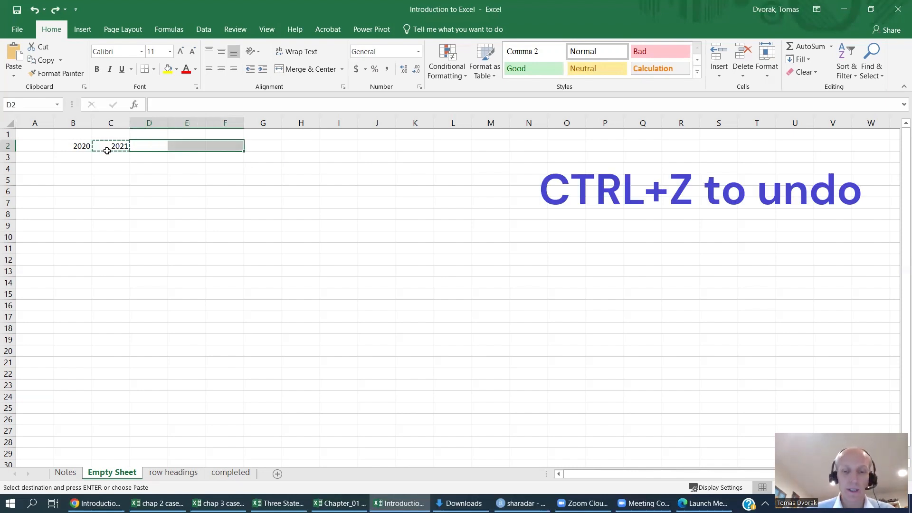
- Fill the year formula in C2 rightward through F2
left_click(108, 151)
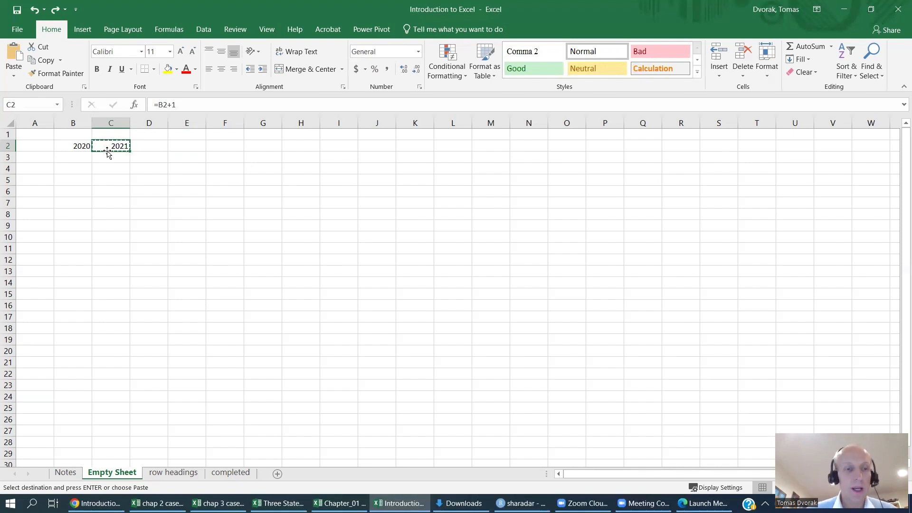
key("shift+Right")
key("shift+Right")
key("shift+Right")
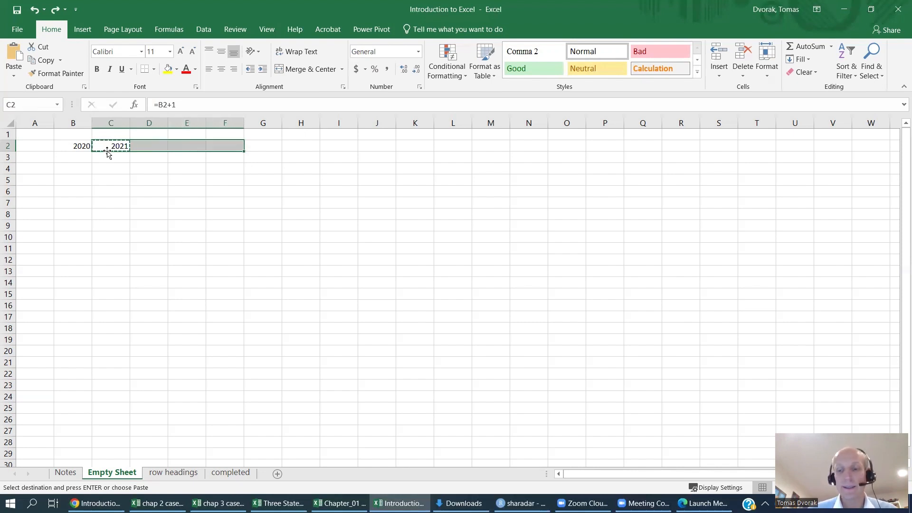
key("Return")
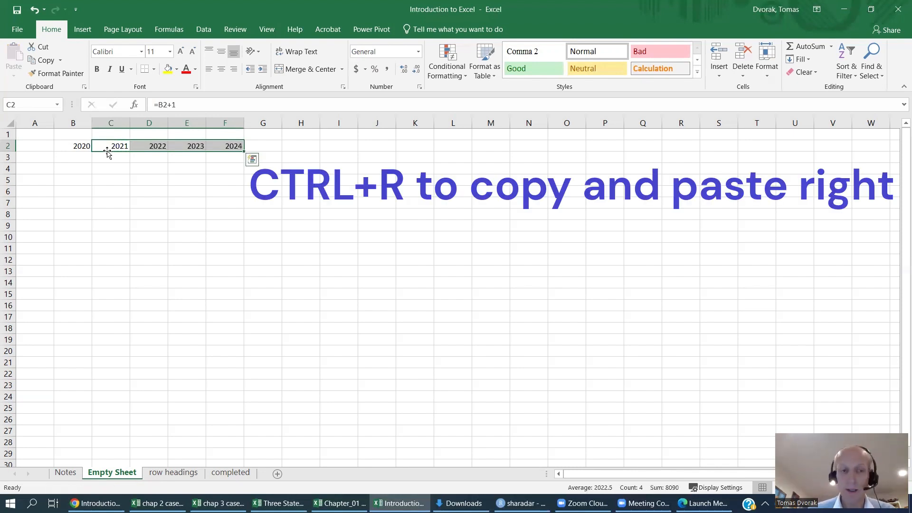
- Apply a light gray theme fill to the first two year headings in B2:C2
key("Down")
key("Left")
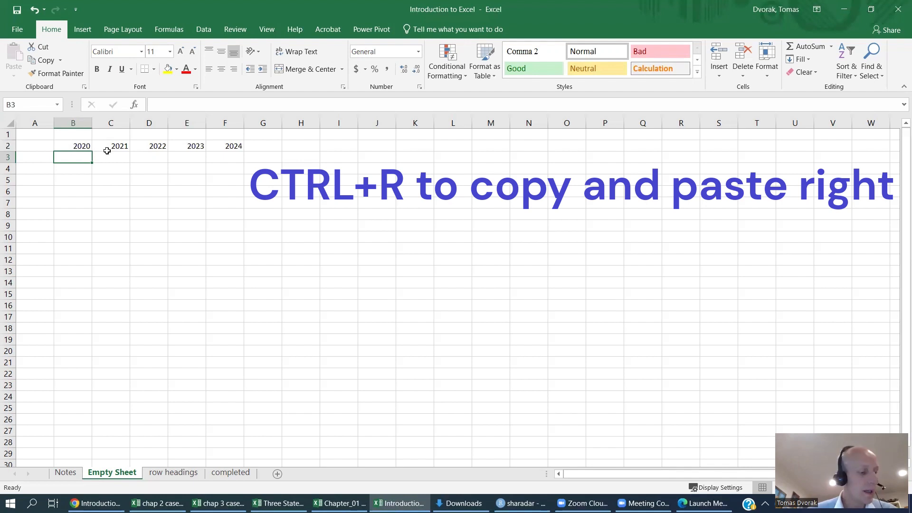
key("Up")
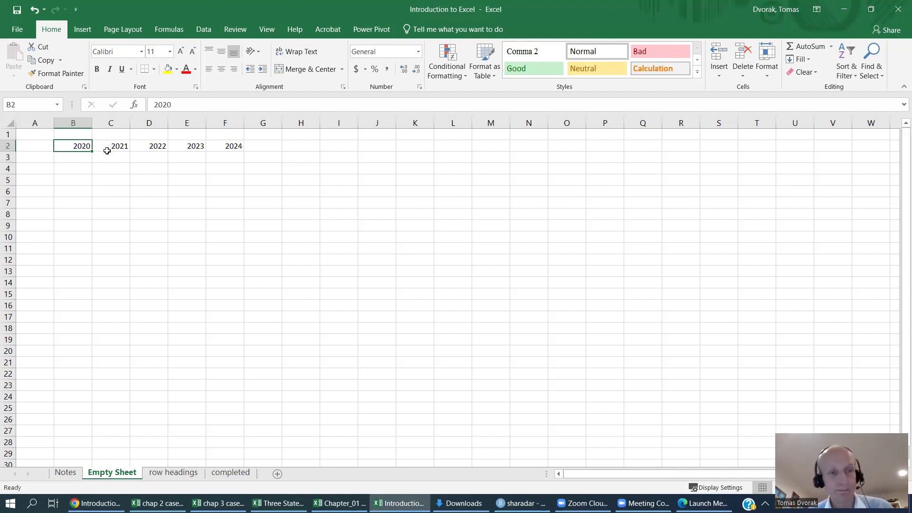
left_click(106, 150, "shift")
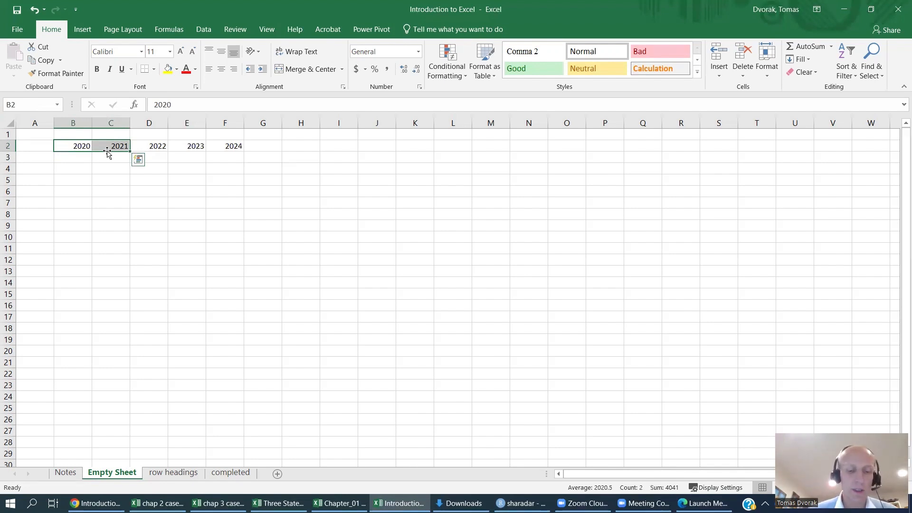
key("alt")
key("h")
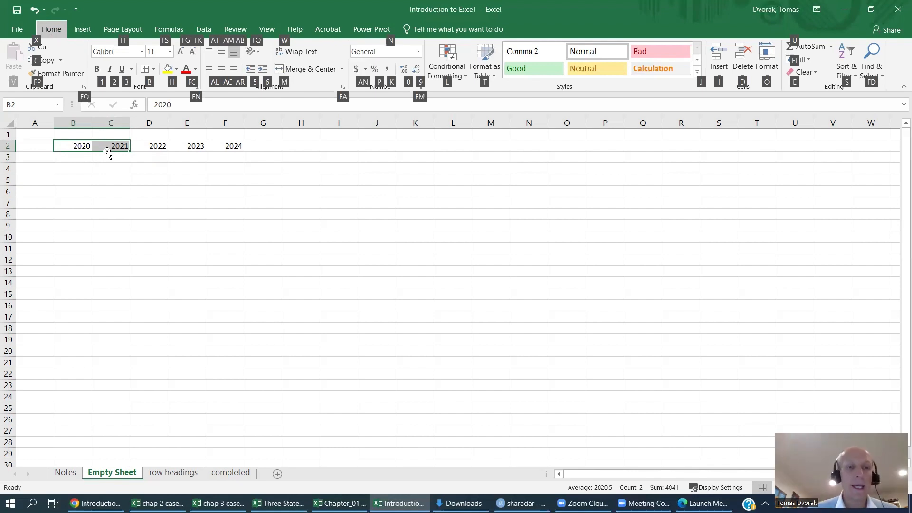
key("h")
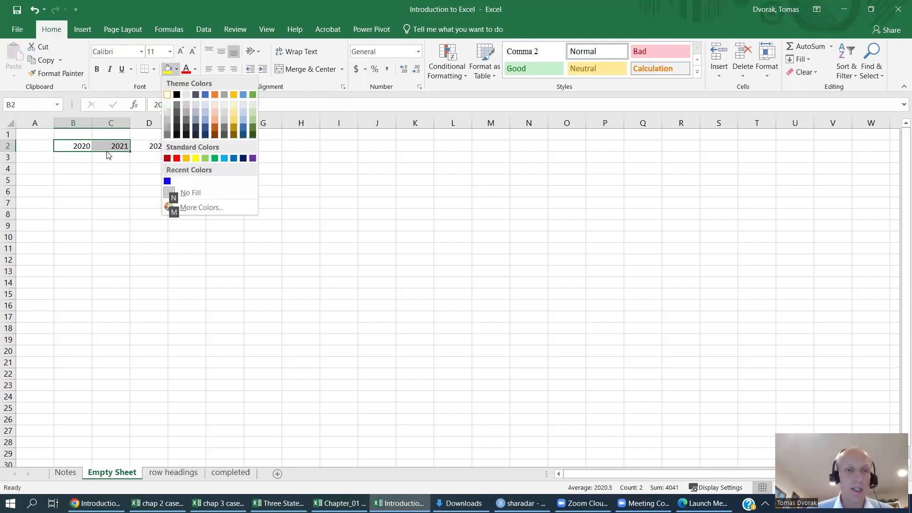
key("Down")
key("Right")
key("Right")
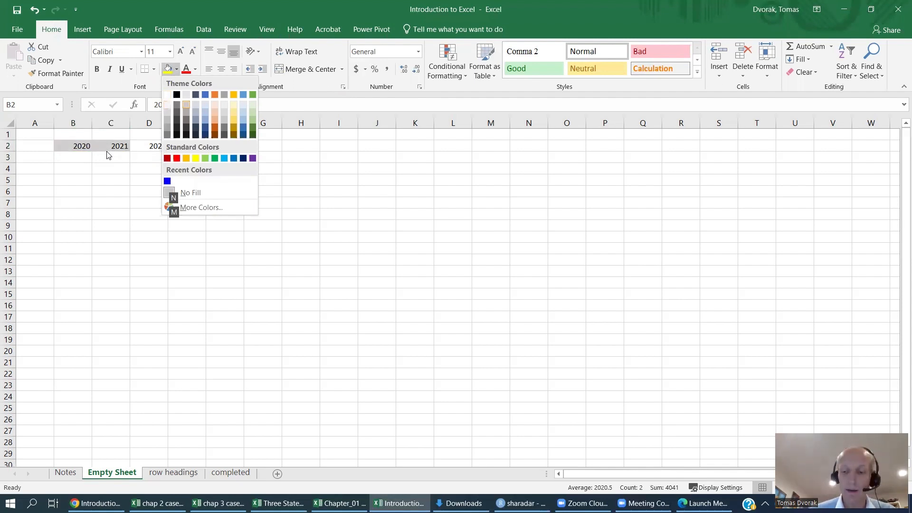
key("Return")
- Apply the lightest green theme fill to the last three year headings in D2:F2
key("Right")
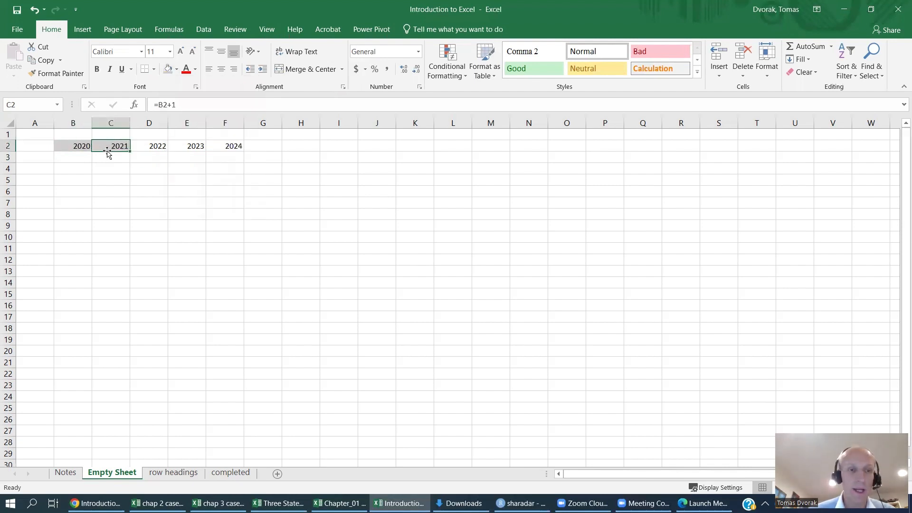
key("Right")
key("shift+Right")
key("shift+Right")
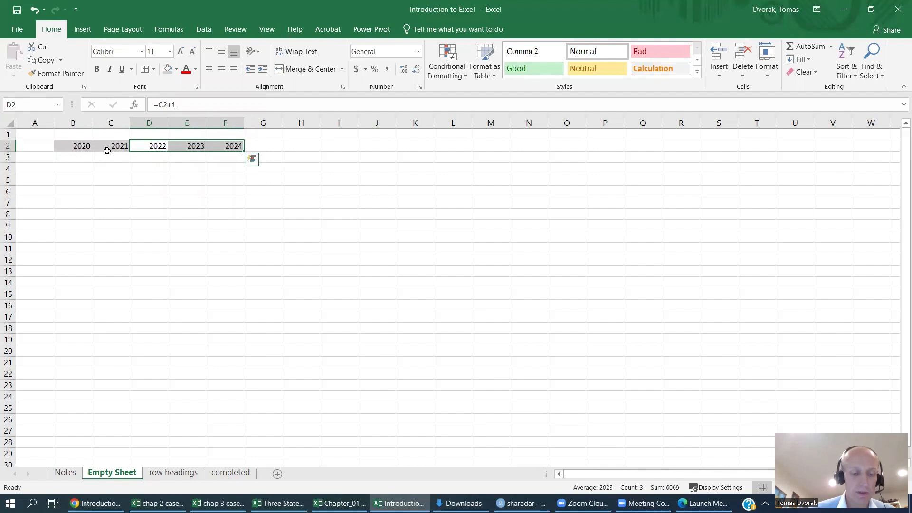
key("alt")
key("h")
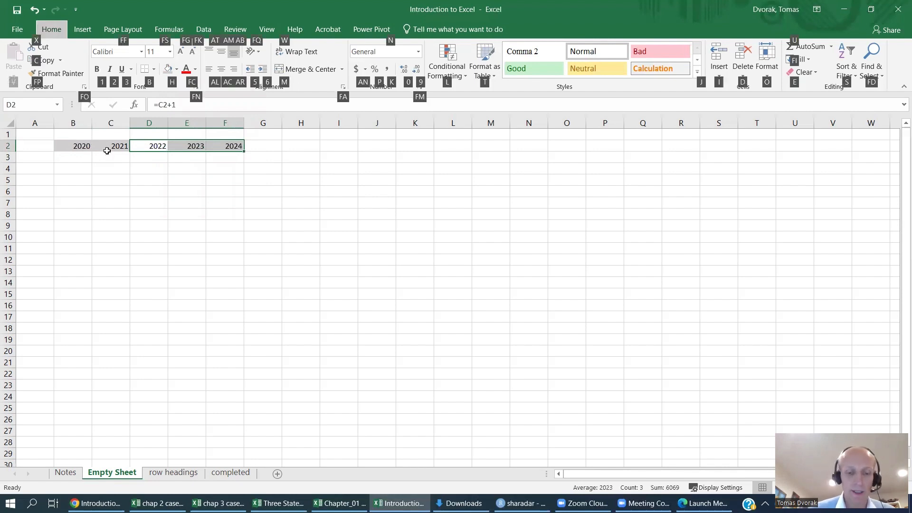
key("h")
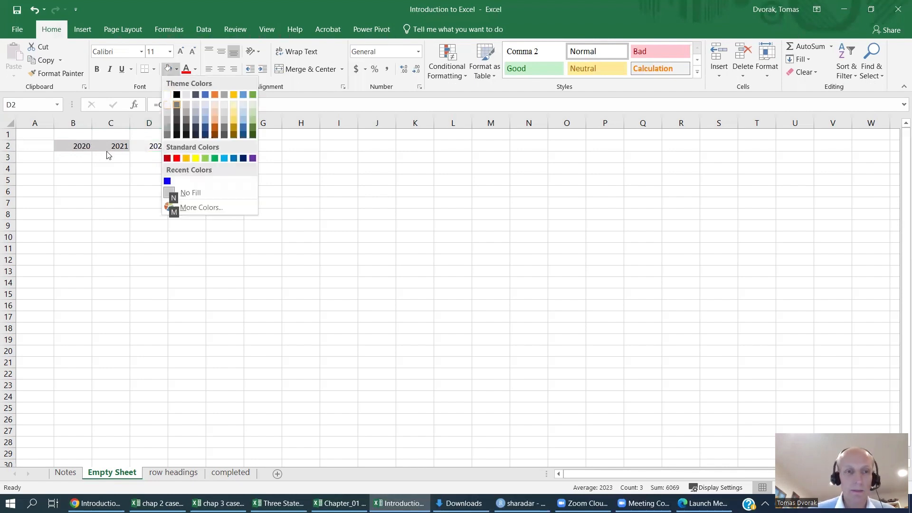
key("Right")
key("Right")
key("Right")
key("Right")
key("Right")
key("Right")
key("Right")
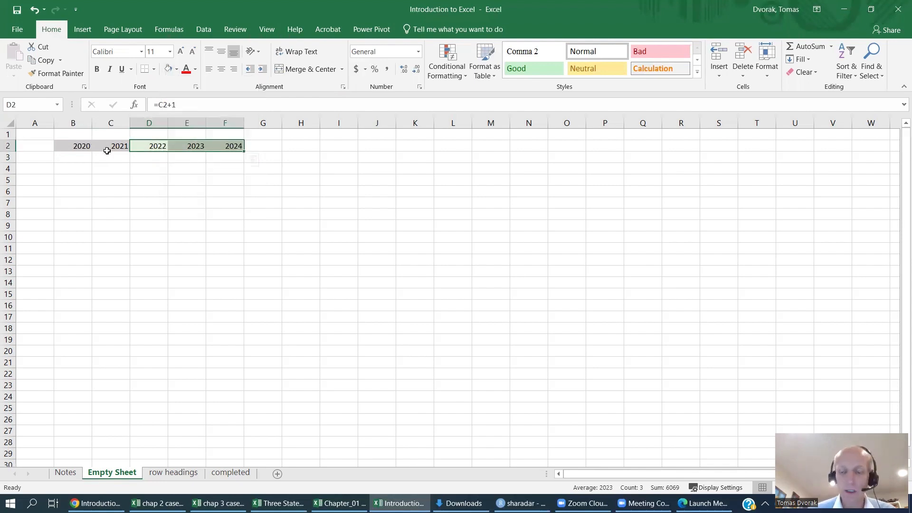
- Open the cell format settings for the first two year headings in B2:C2 and choose the Custom number category
key("Left")
key("Left")
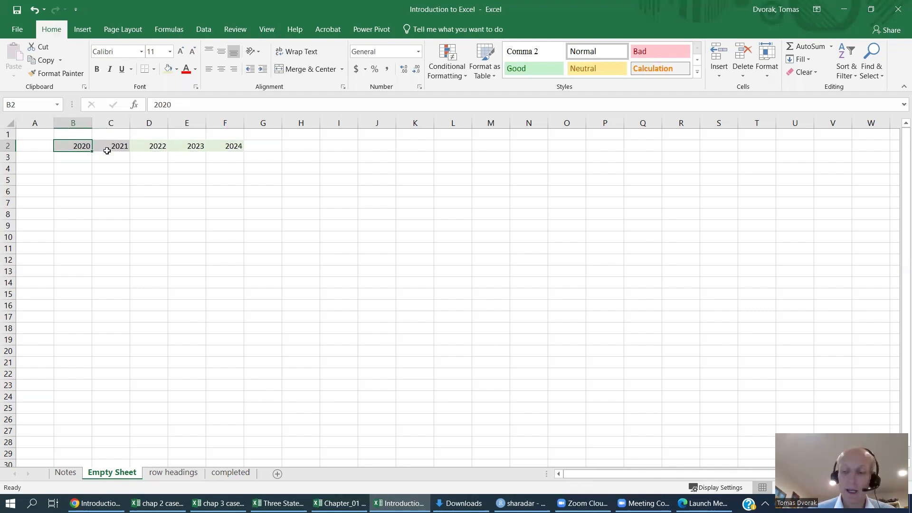
left_click(107, 151, "shift")
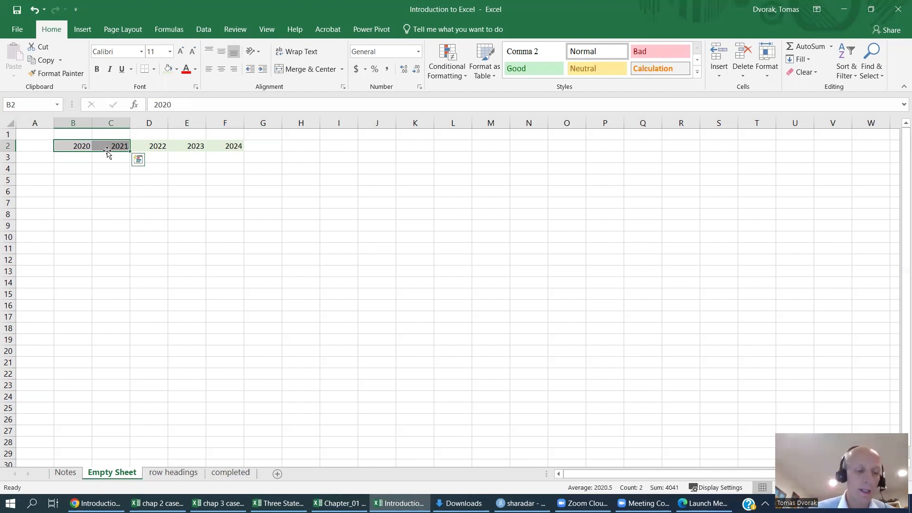
key("ctrl+shift+f")
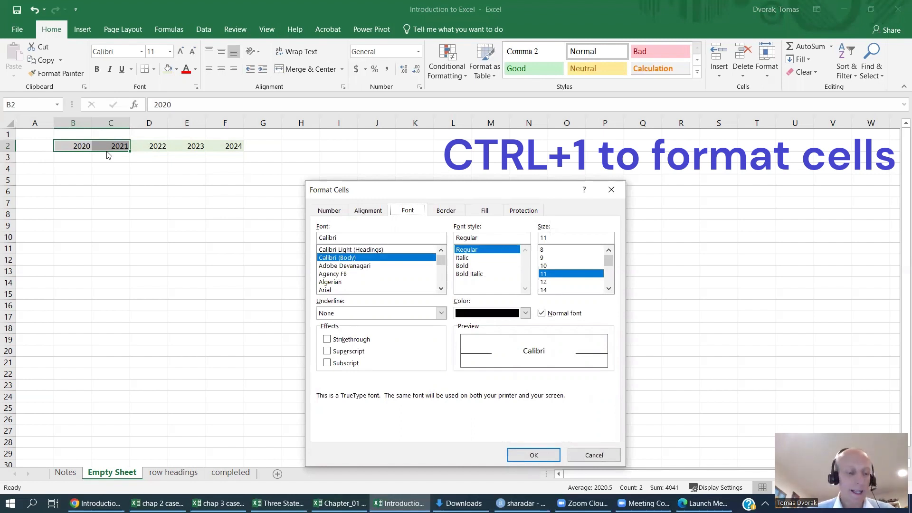
key("Tab")
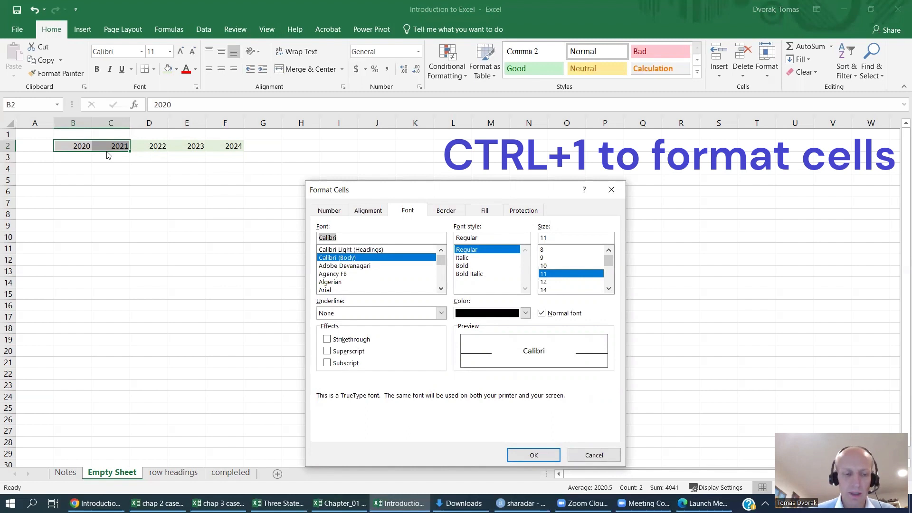
key("shift+Tab")
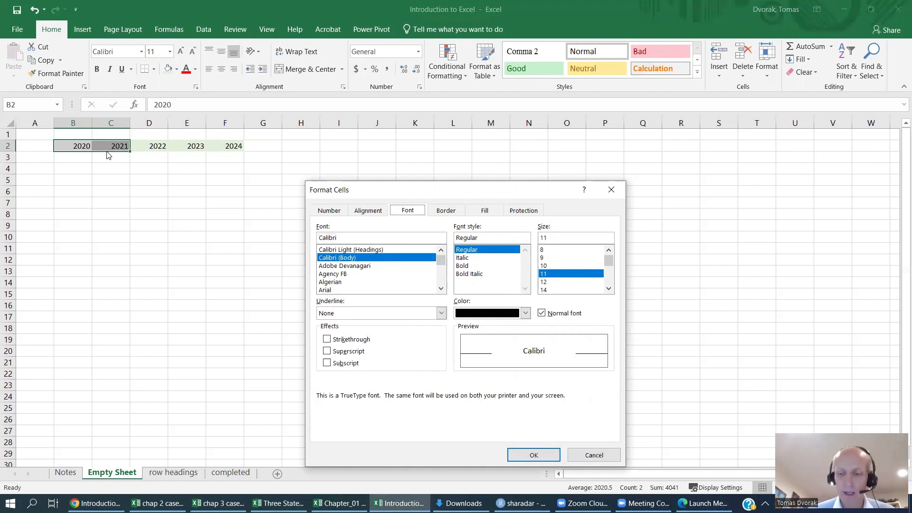
key("Left")
key("Left")
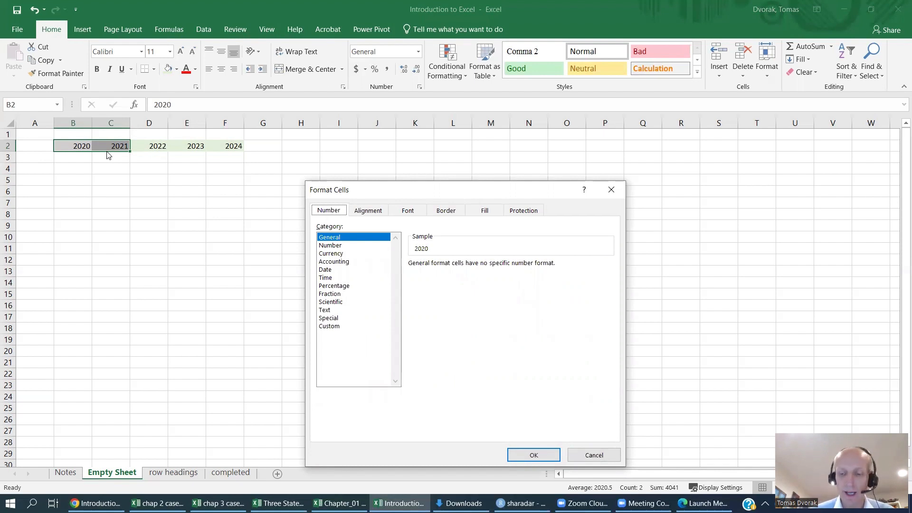
key("Tab")
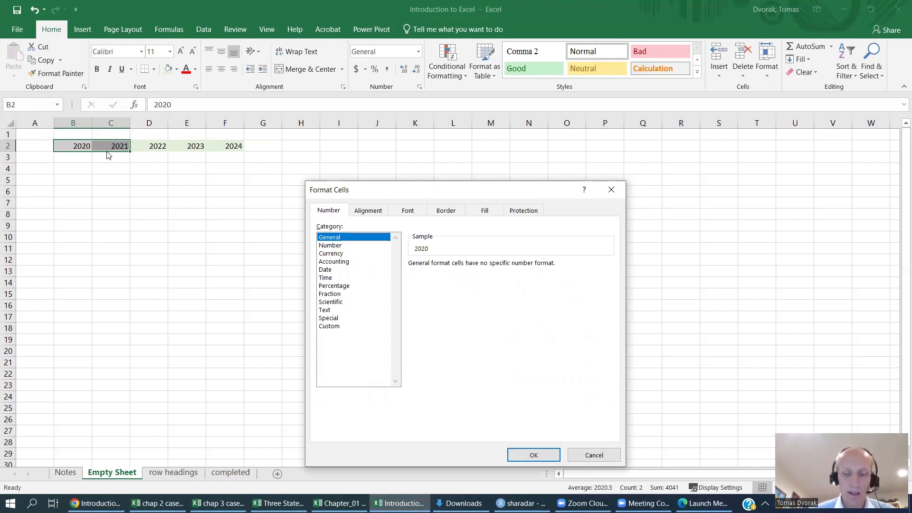
key("Down")
key("Down")
key("Down")
key("Down")
key("Down")
key("Down")
key("Down")
key("Down")
key("Down")
key("Down")
key("Down")
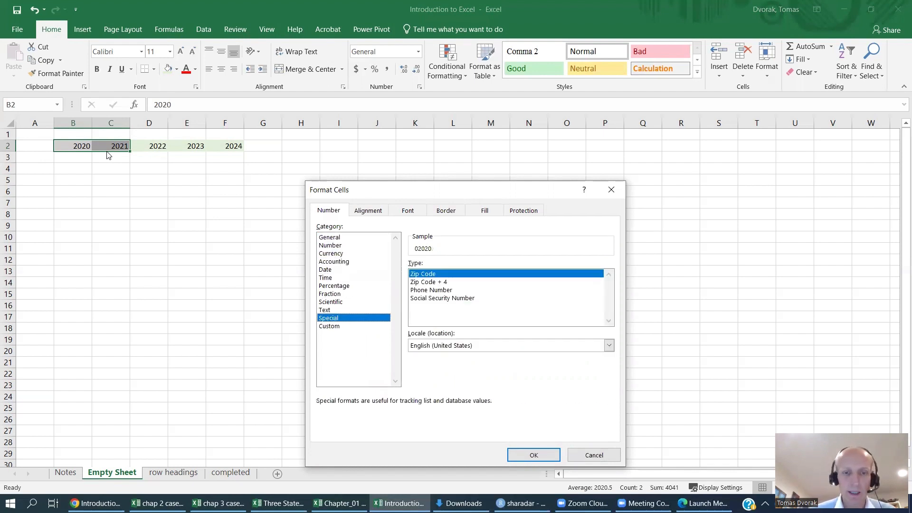
key("Tab")
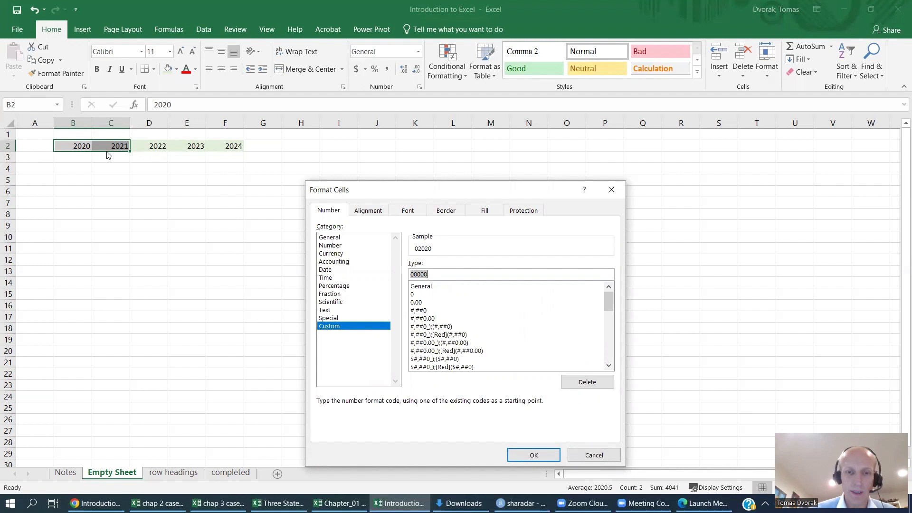
- Apply the custom number format code 0A to the year headings in B2:C2
type("0")
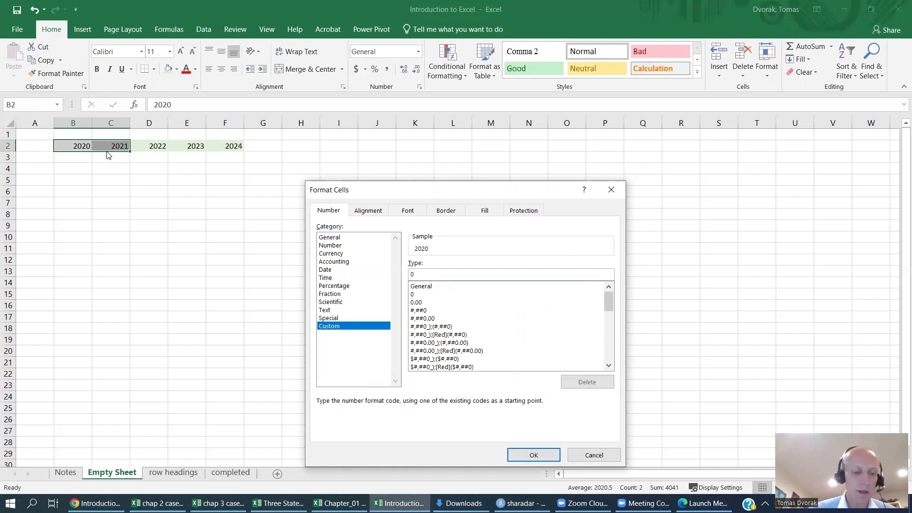
type("A")
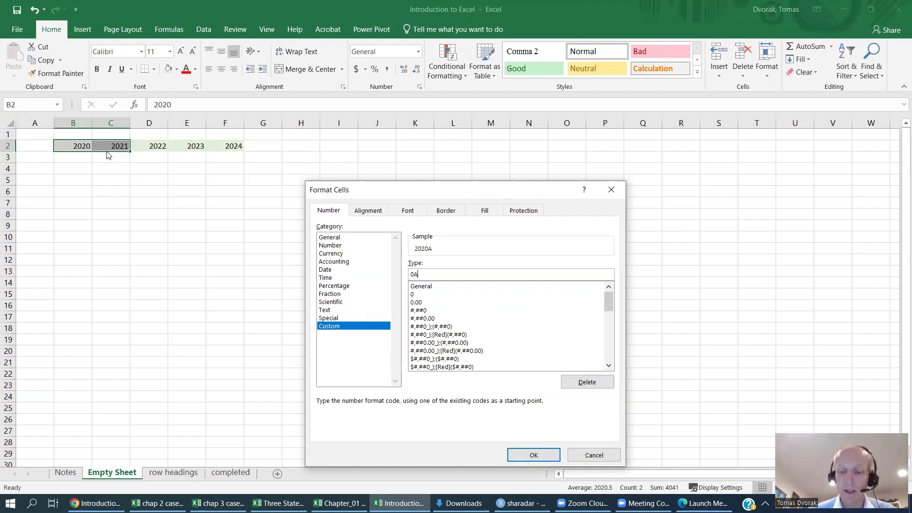
type(".")
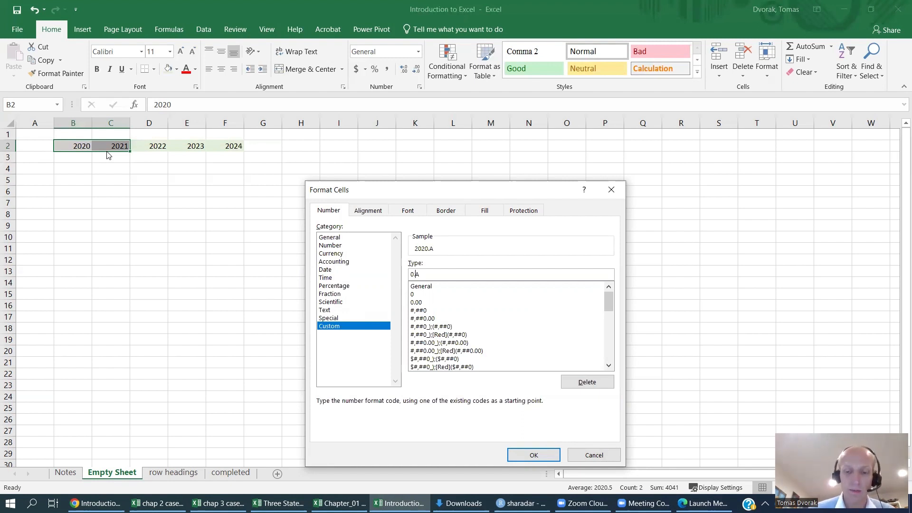
type("0")
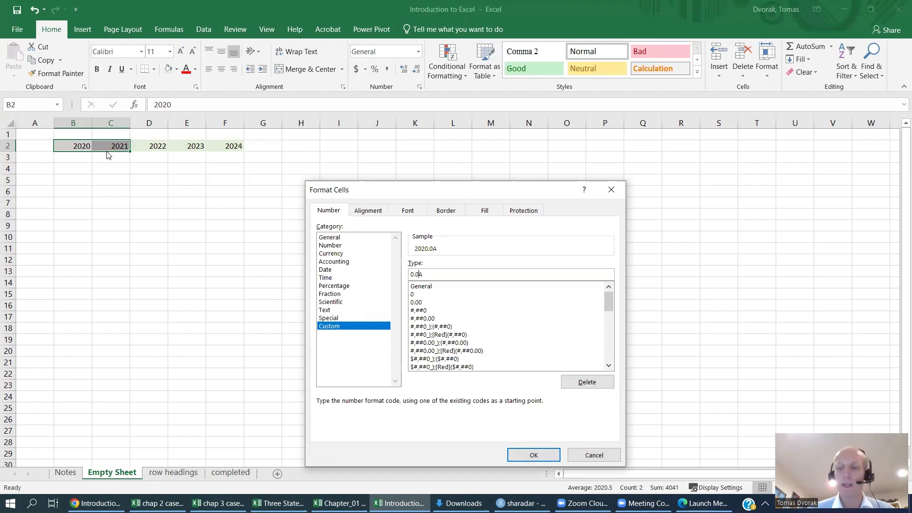
key("BackSpace")
key("BackSpace")
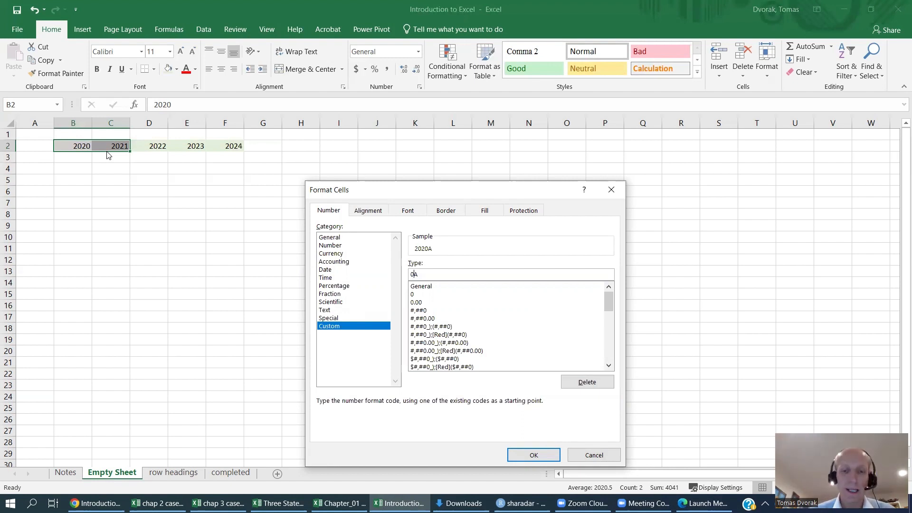
key("Return")
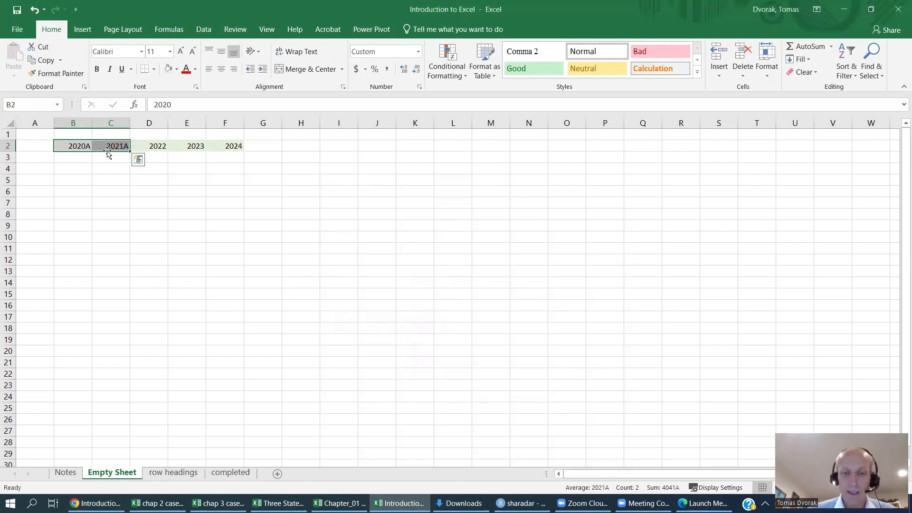
- Apply the custom number format 0P to the last three year headings in D2:F2
left_click(108, 151)
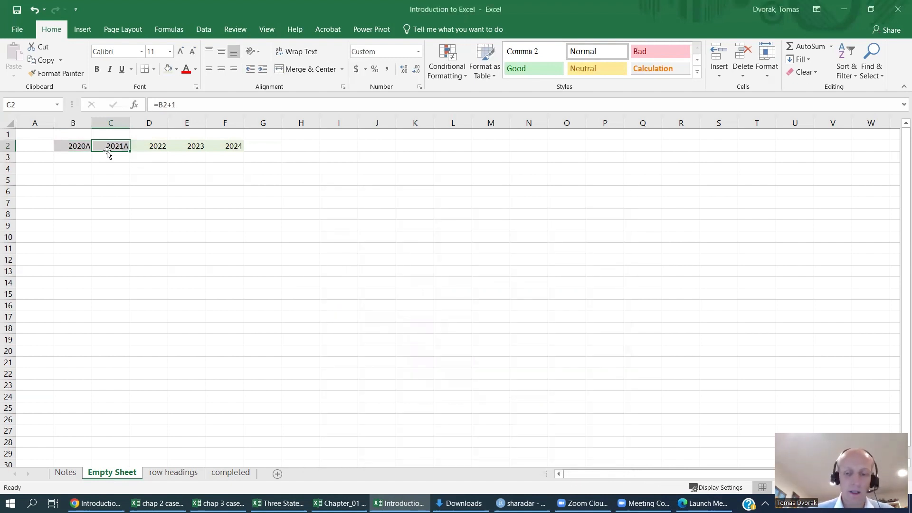
key("Right")
key("shift+Right")
key("shift+Right")
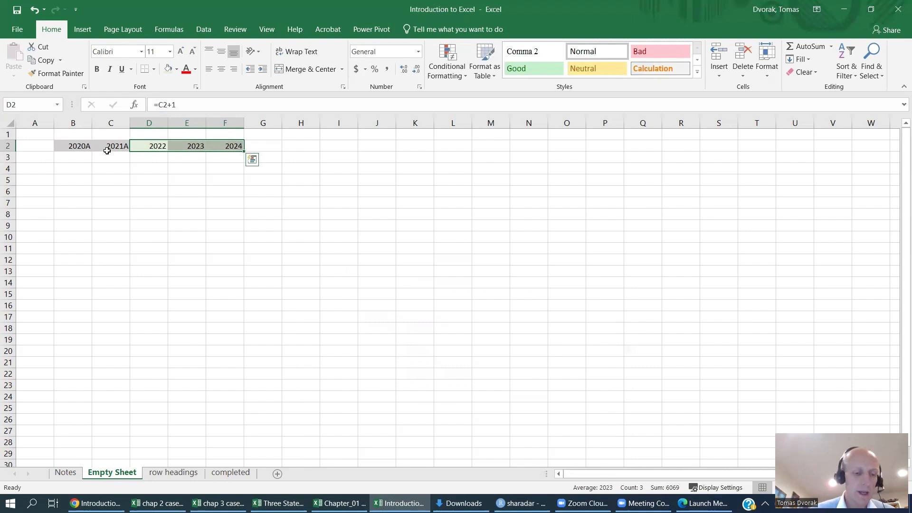
key("ctrl+1")
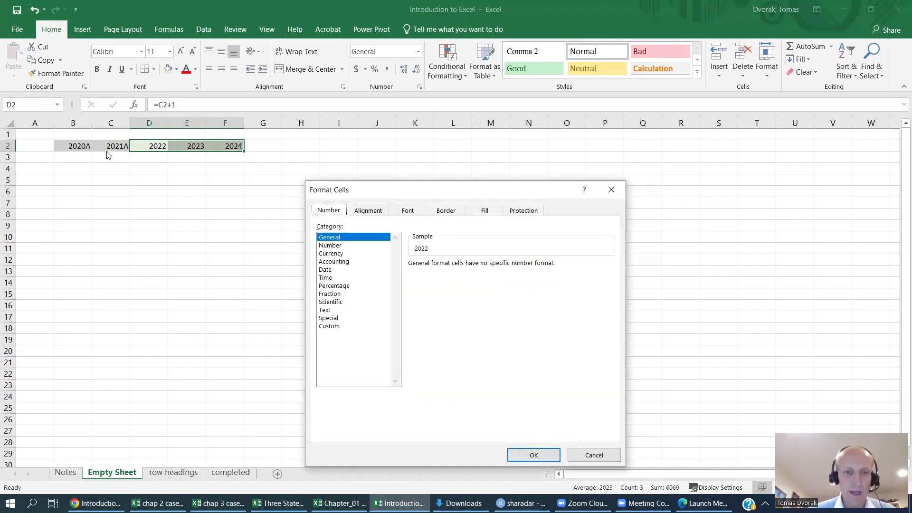
key("Tab")
key("Down")
key("Down")
key("Down")
key("Down")
key("Down")
key("Down")
key("Down")
key("Down")
key("Down")
key("Down")
key("Down")
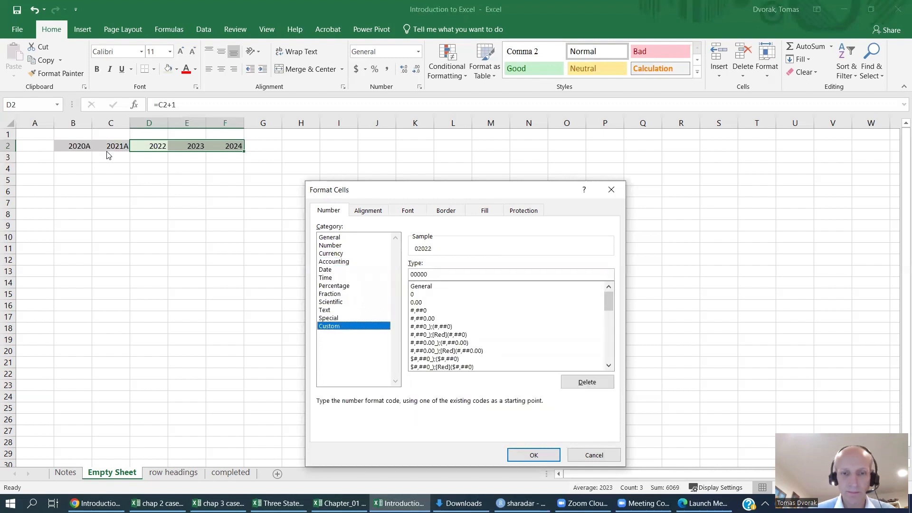
key("Tab")
type("0")
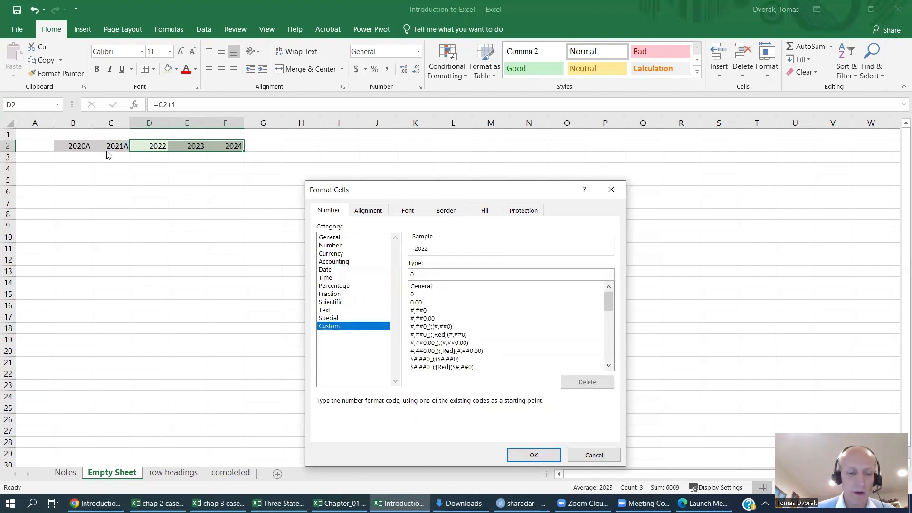
type("P")
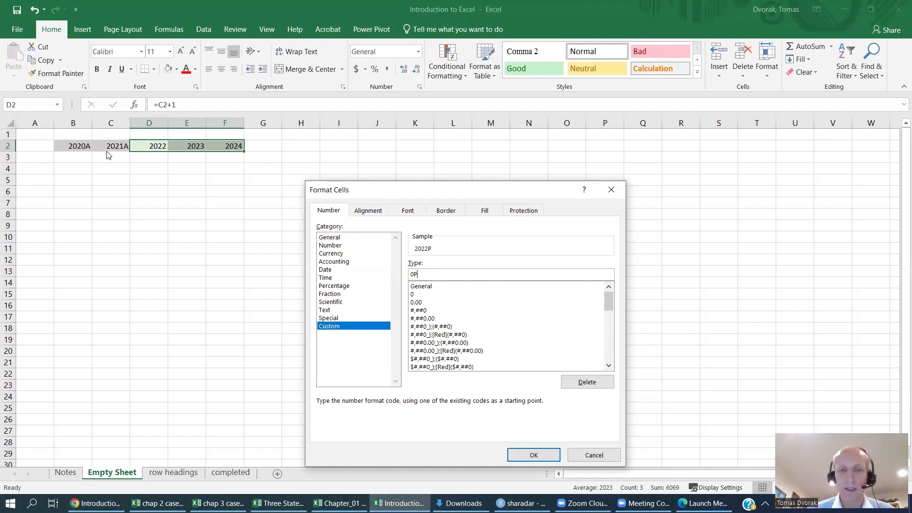
key("Return")
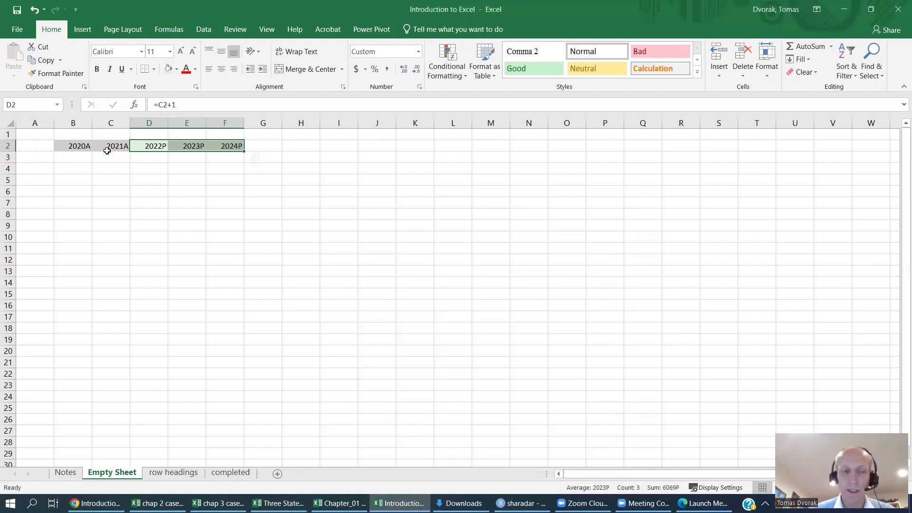
- Select the empty cell B1 above the first year heading
left_click(107, 153)
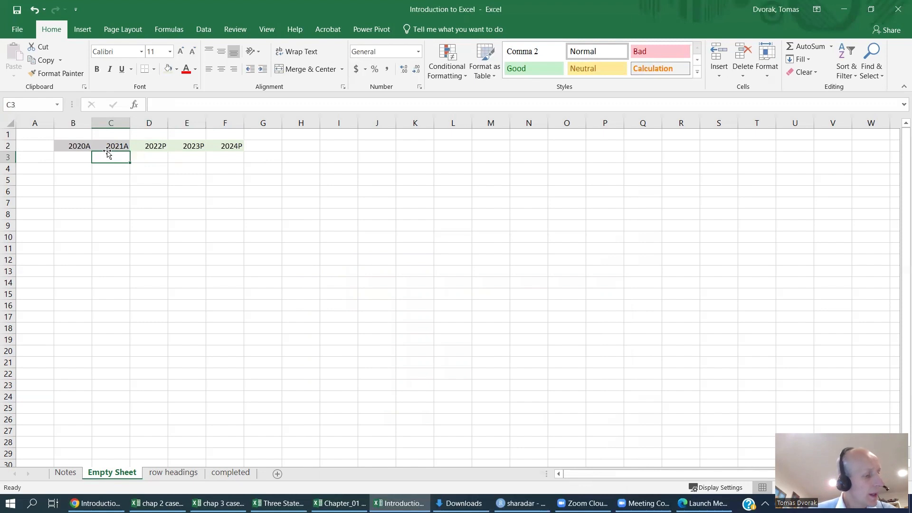
left_click(107, 150)
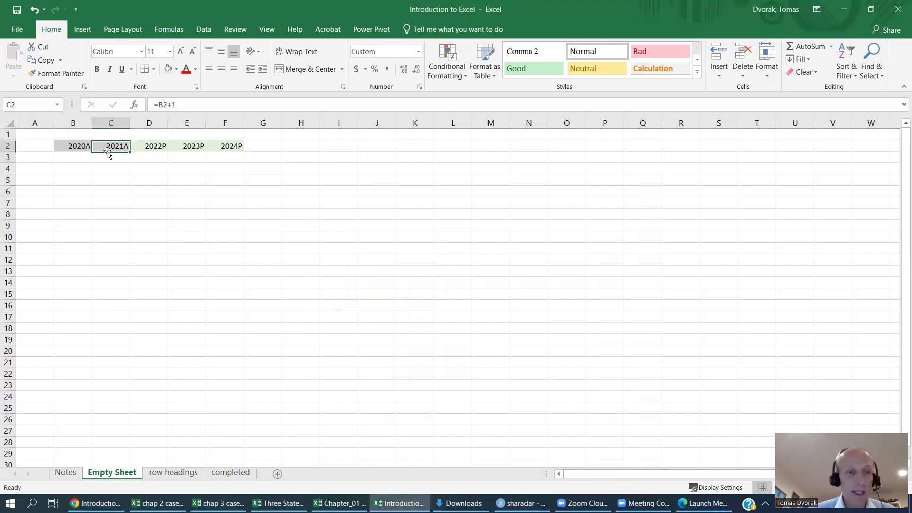
key("Up")
key("Left")
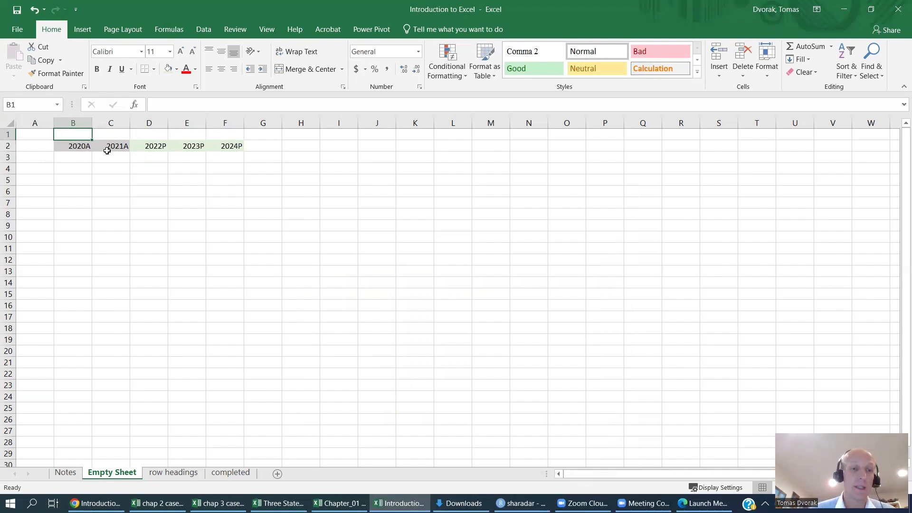
key("Right")
key("Left")
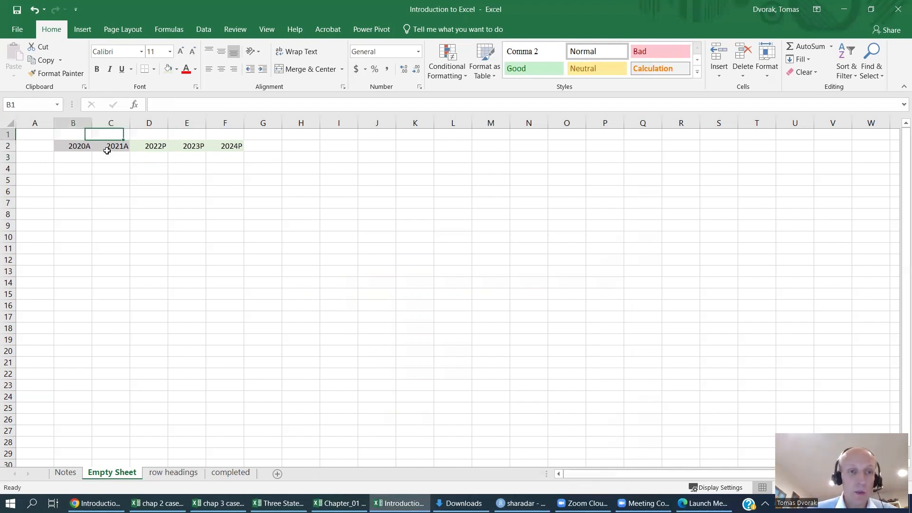
key("Right")
key("Left")
key("Right")
key("Left")
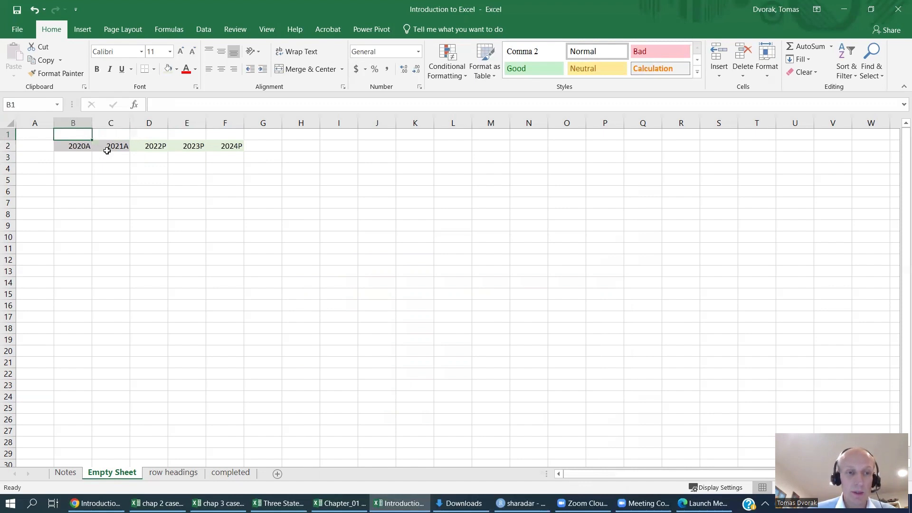
key("Right")
key("Left")
type("Pro")
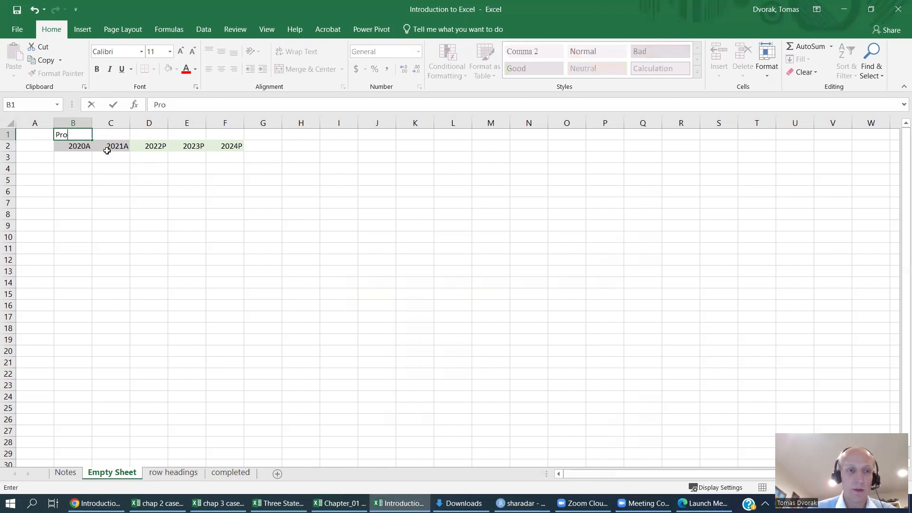
type("jected")
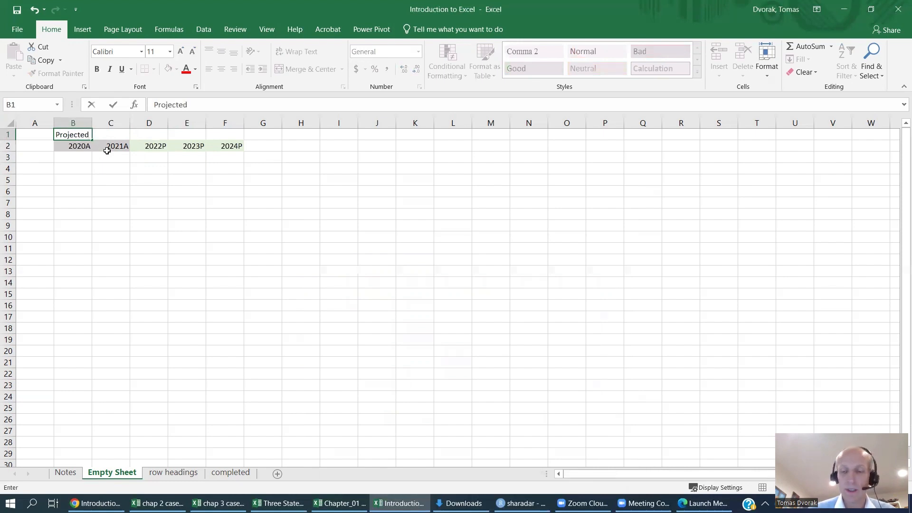
key("BackSpace")
key("BackSpace")
key("BackSpace")
key("BackSpace")
key("BackSpace")
key("BackSpace")
key("BackSpace")
key("BackSpace")
key("BackSpace")
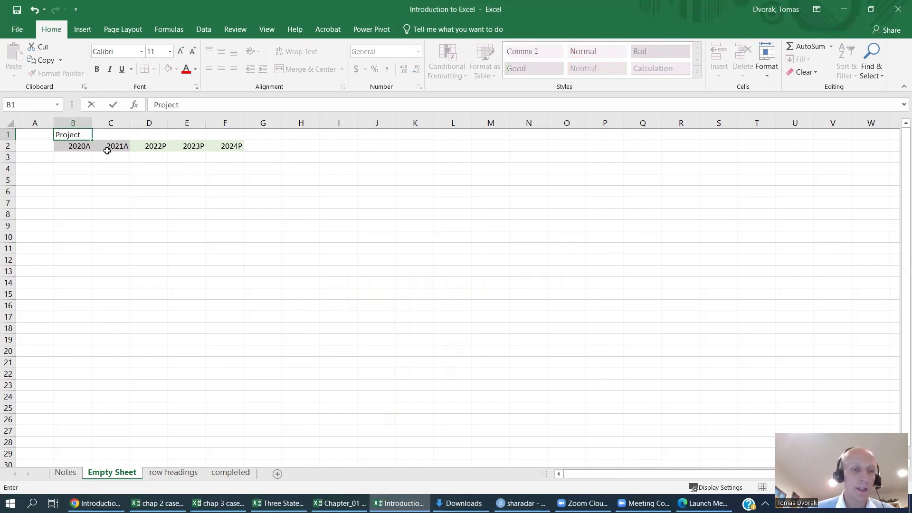
- Enter the label Actual in B1 and the label Projected in D1 above the year headings
type("A")
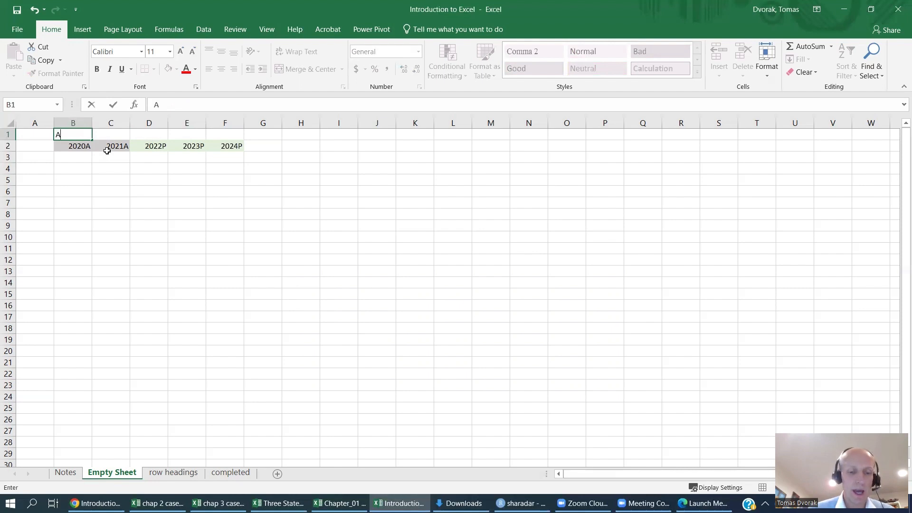
type("ctual")
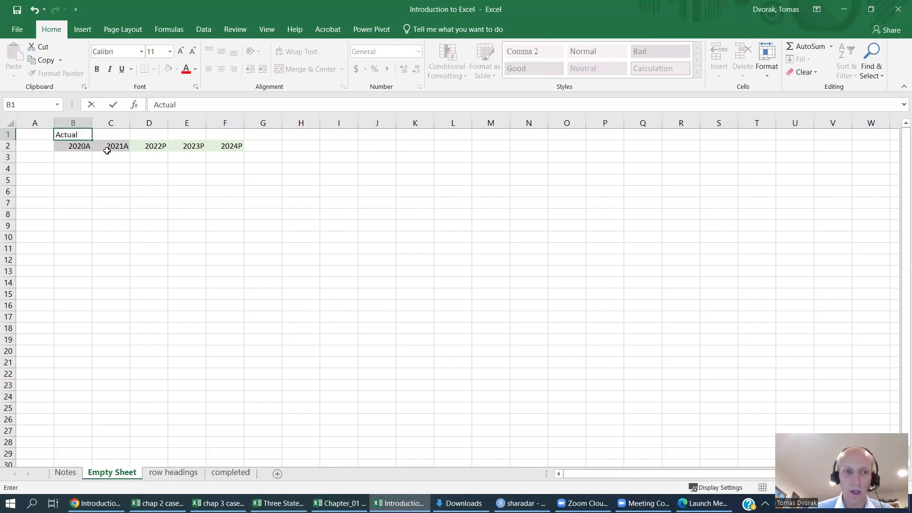
key("Tab")
key("Tab")
type("Project")
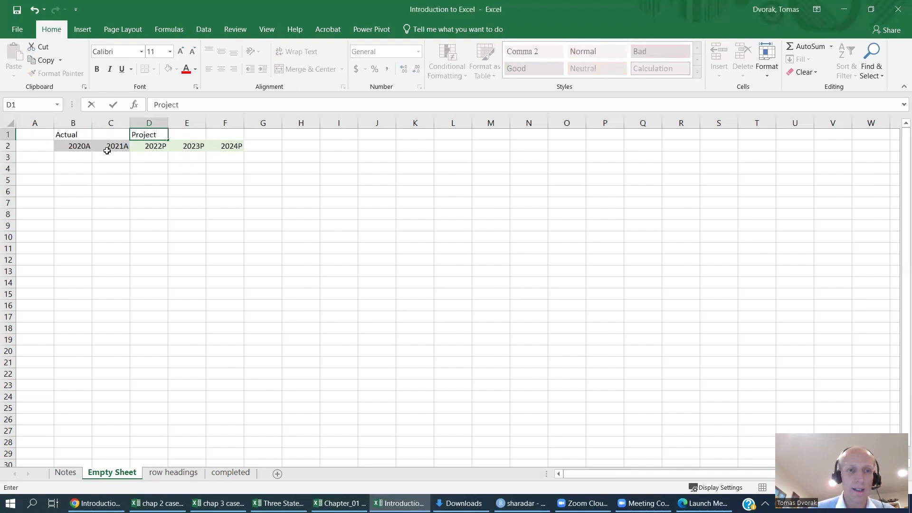
type("ed")
key("Return")
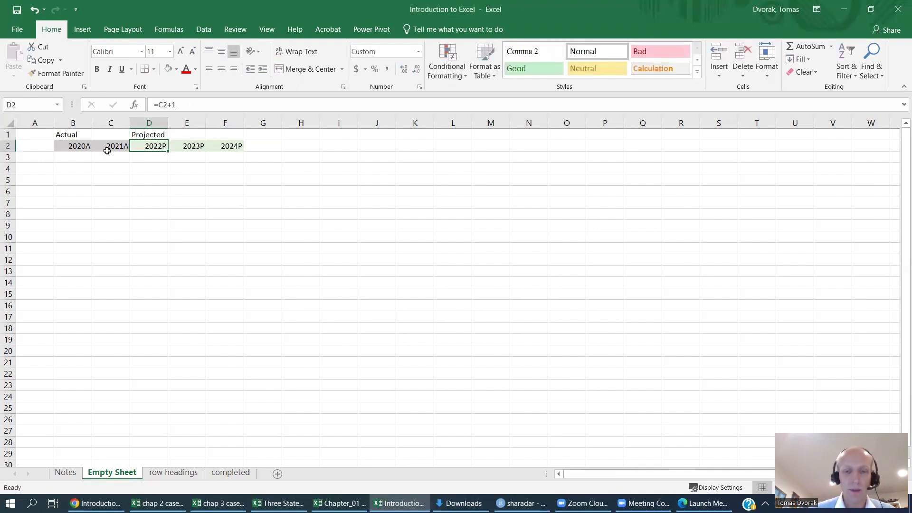
key("Up")
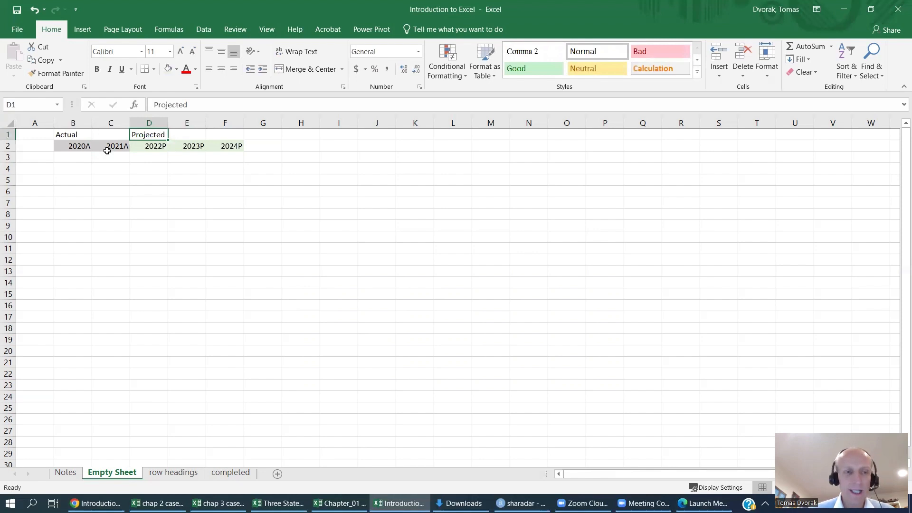
key("Left")
key("Left")
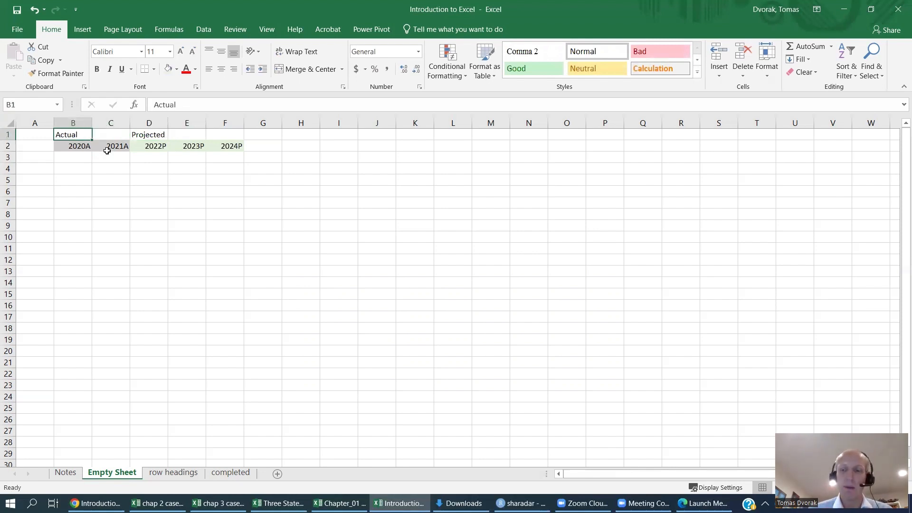
key("Right")
key("Left")
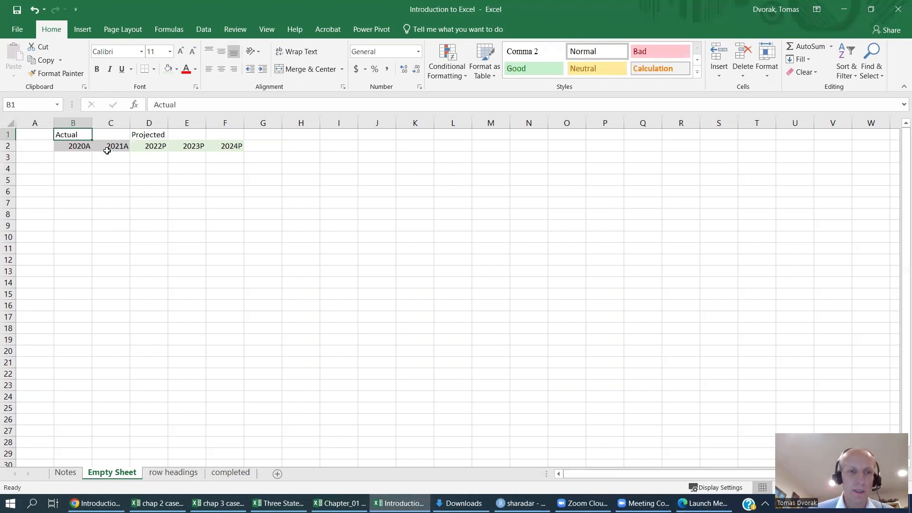
key("Right")
key("Right")
key("Right")
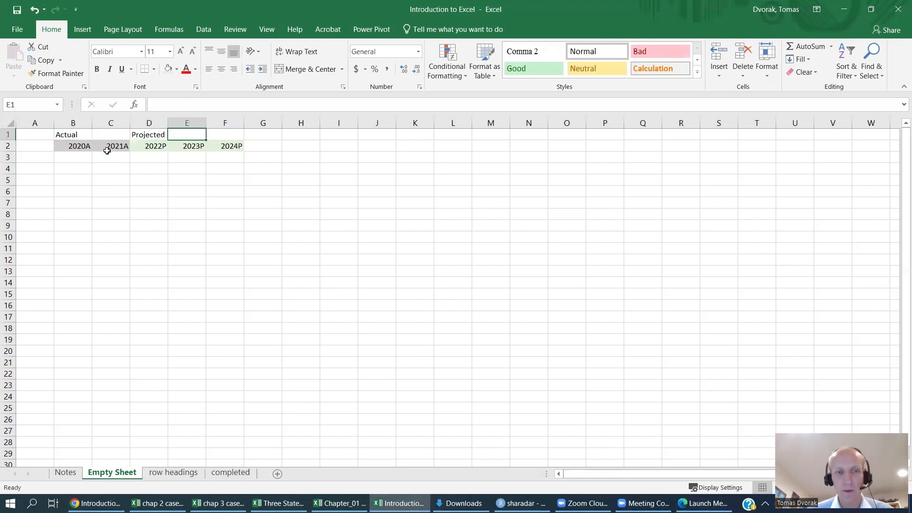
key("Right")
- Centre the Actual label across B1:C1 with the Center Across Selection horizontal alignment, without merging the cells
key("Left")
key("Left")
key("Left")
key("Left")
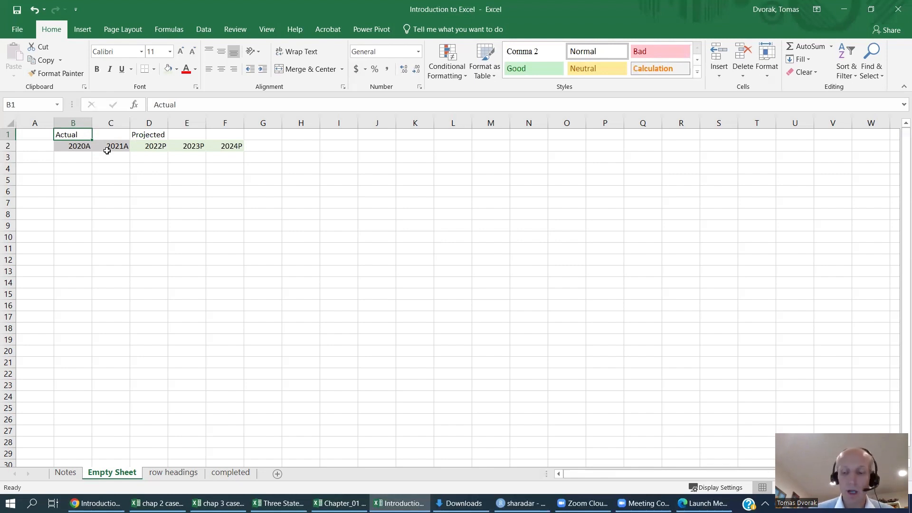
key("shift+Right")
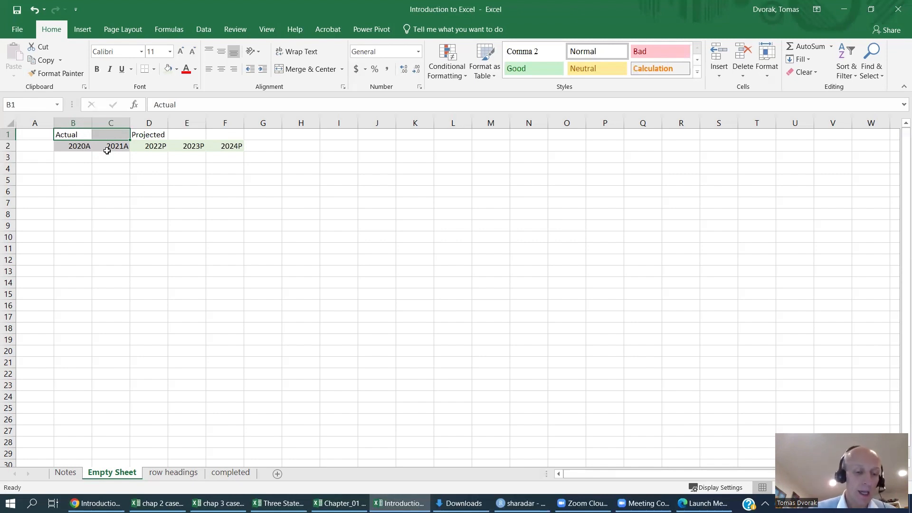
key("ctrl+1")
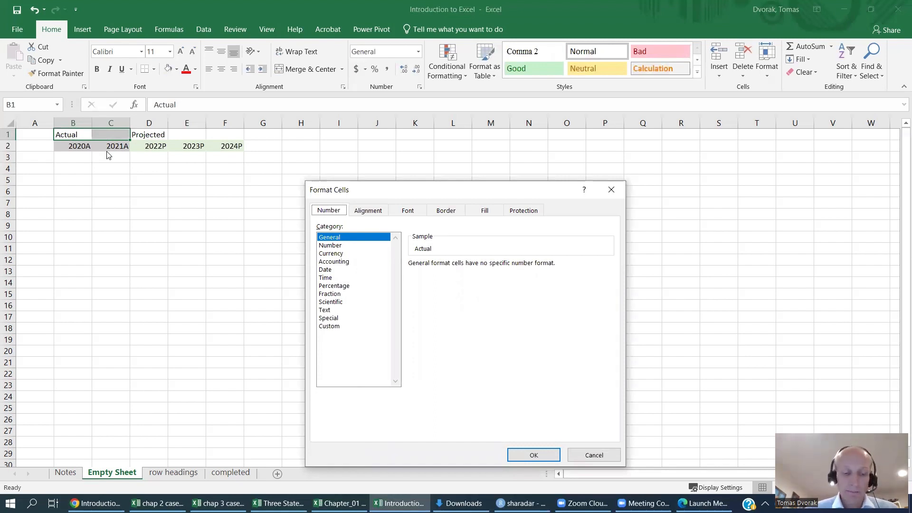
key("ctrl+Tab")
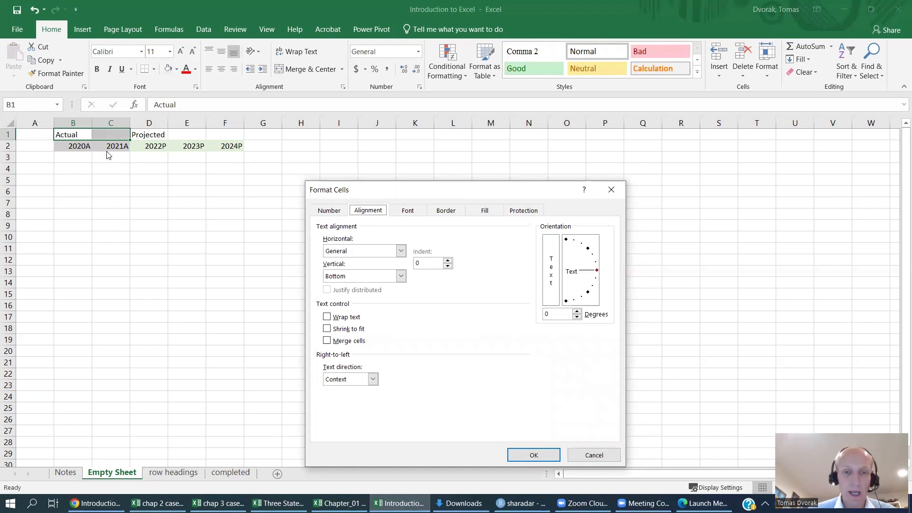
left_click(383, 251)
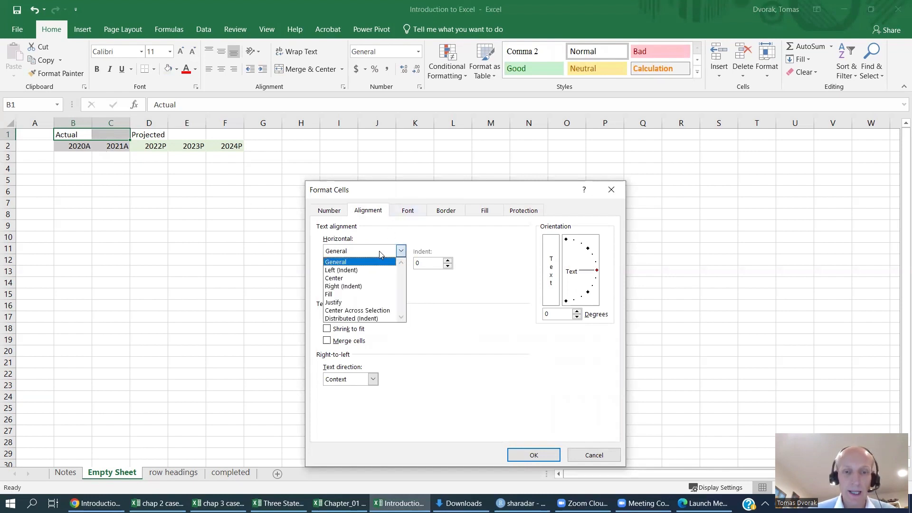
left_click(371, 311)
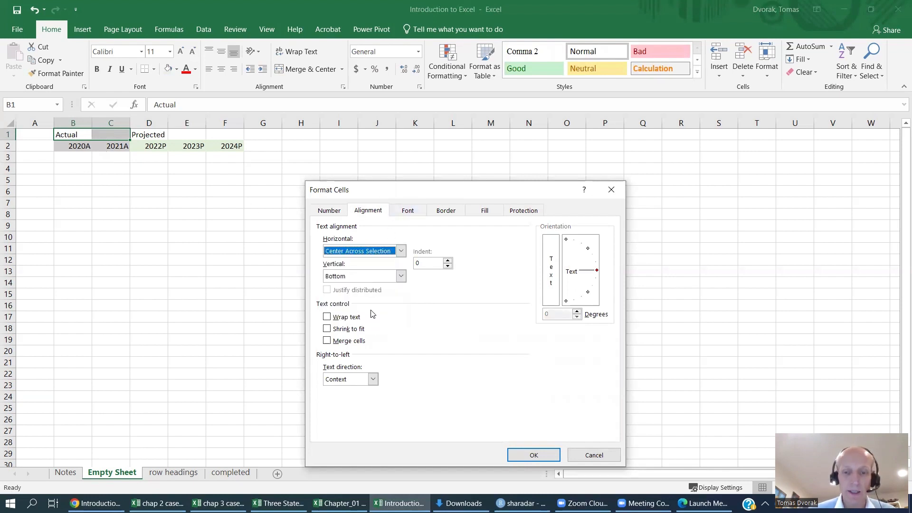
key("Return")
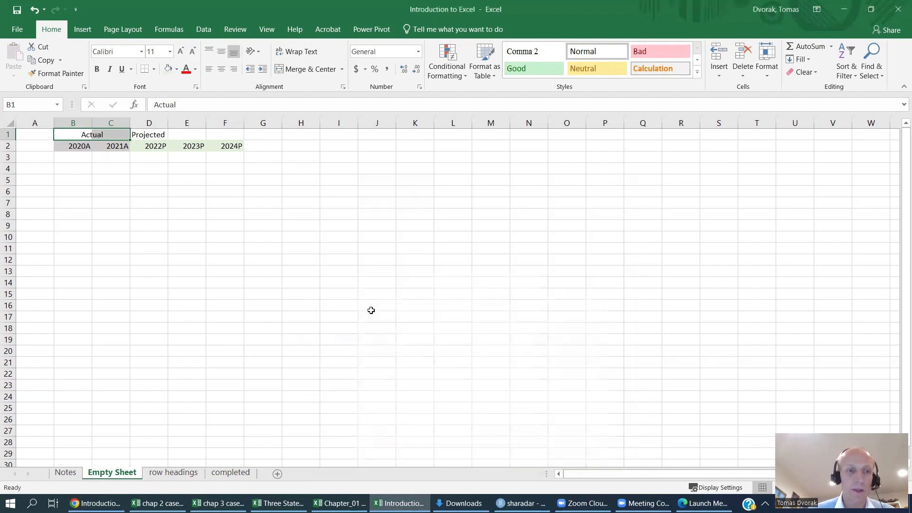
key("Return")
key("Left")
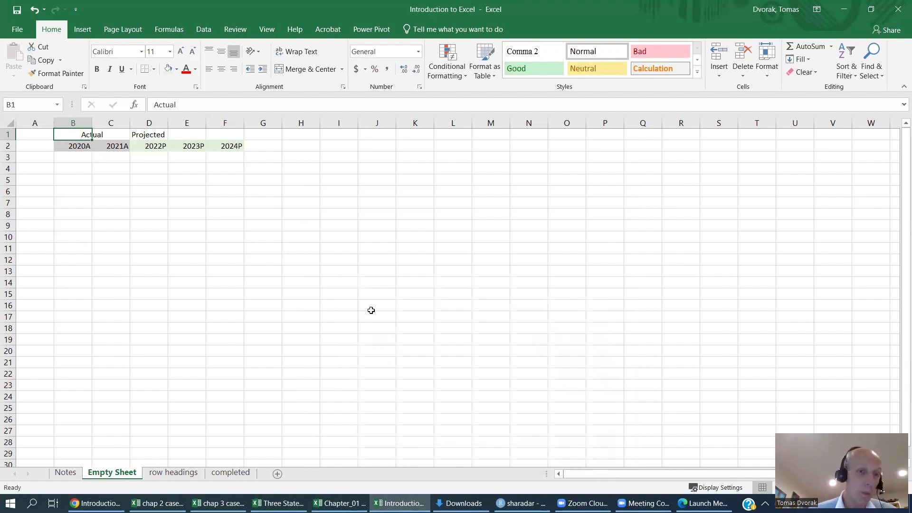
key("Right")
key("Left")
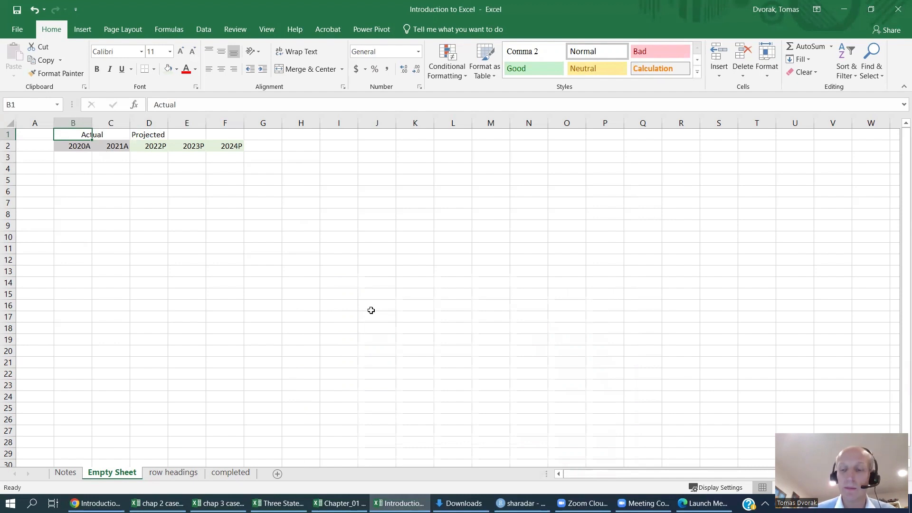
- Apply Center Across Selection horizontal alignment to D1:F1 so the Projected label spans its three year columns
key("Right")
key("Right")
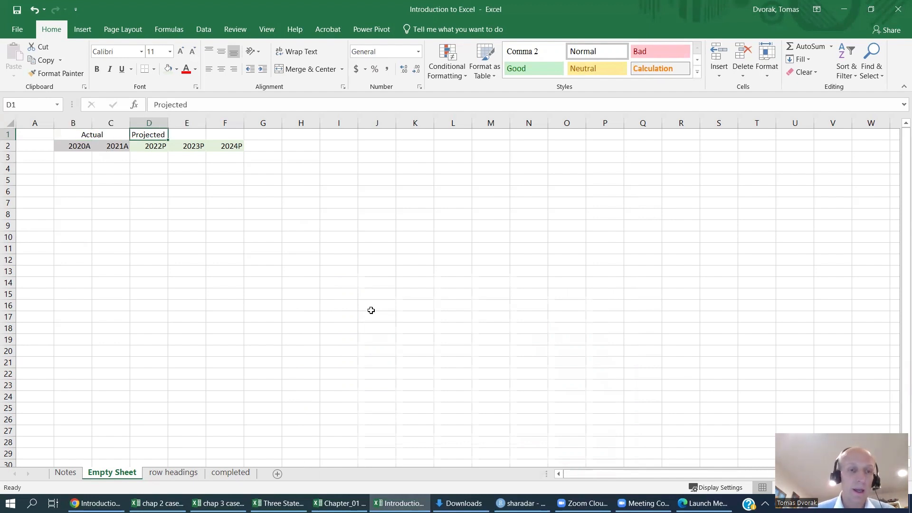
key("shift+Right")
key("shift+Right")
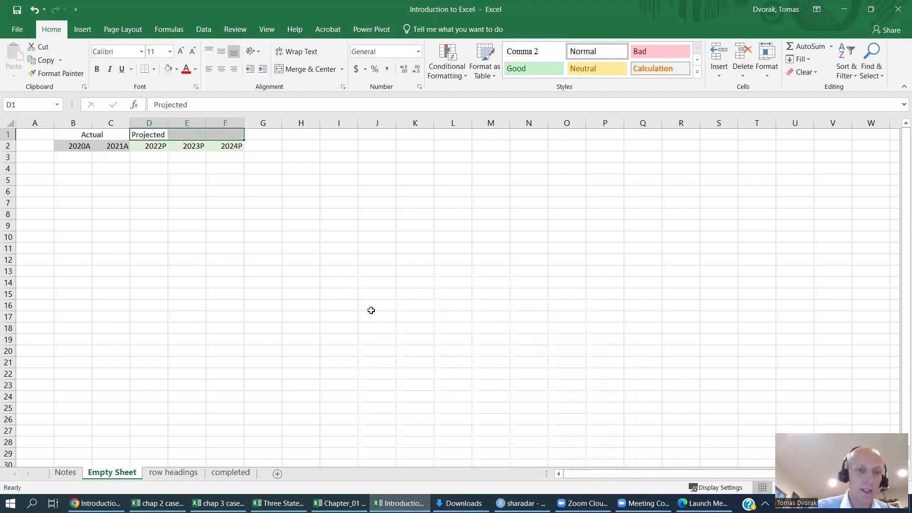
key("ctrl+1")
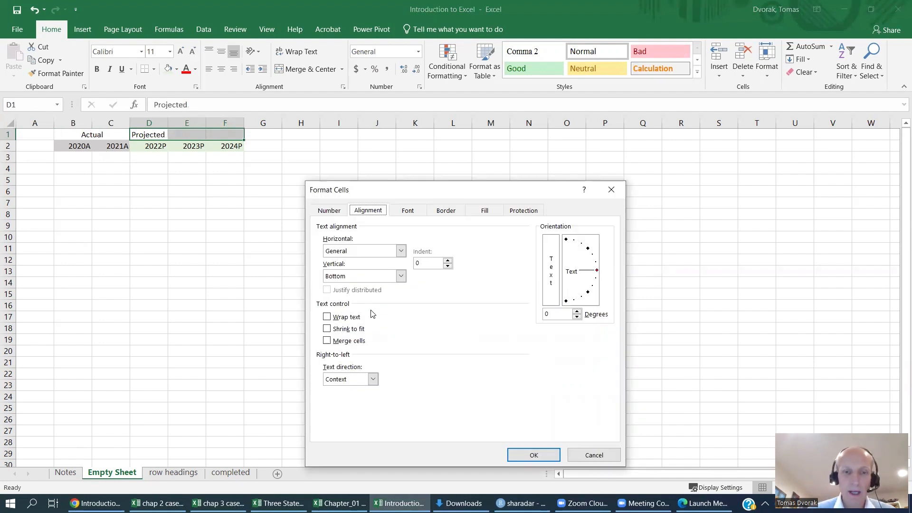
left_click(380, 256)
key("Down")
key("Down")
key("Down")
key("Down")
key("Down")
key("Down")
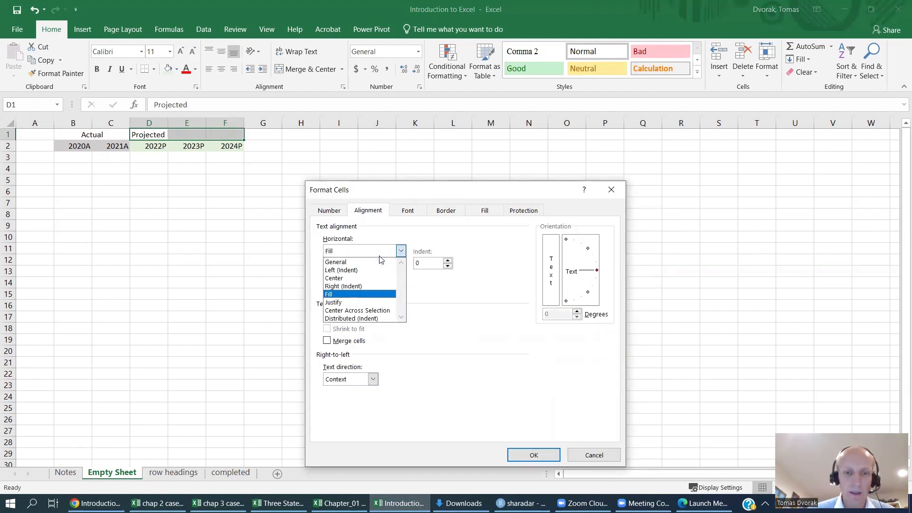
key("Return")
key("Return")
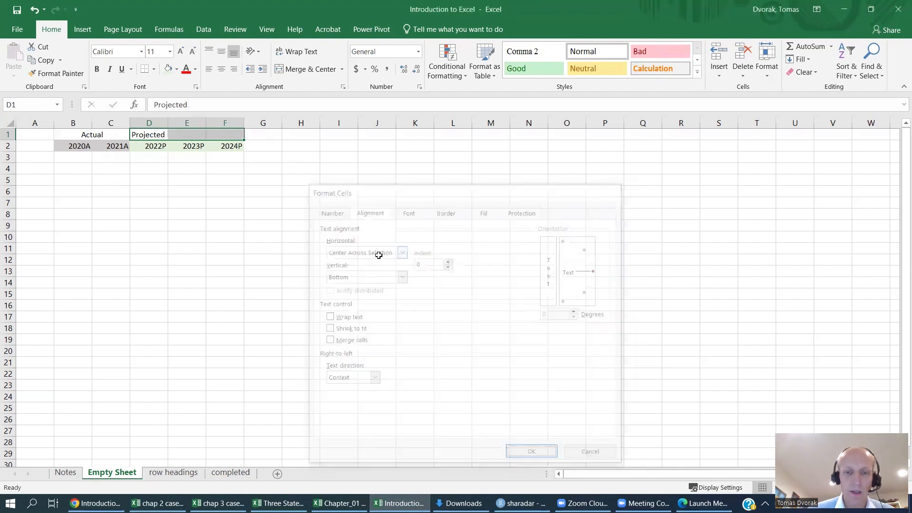
key("Down")
key("Down")
key("Down")
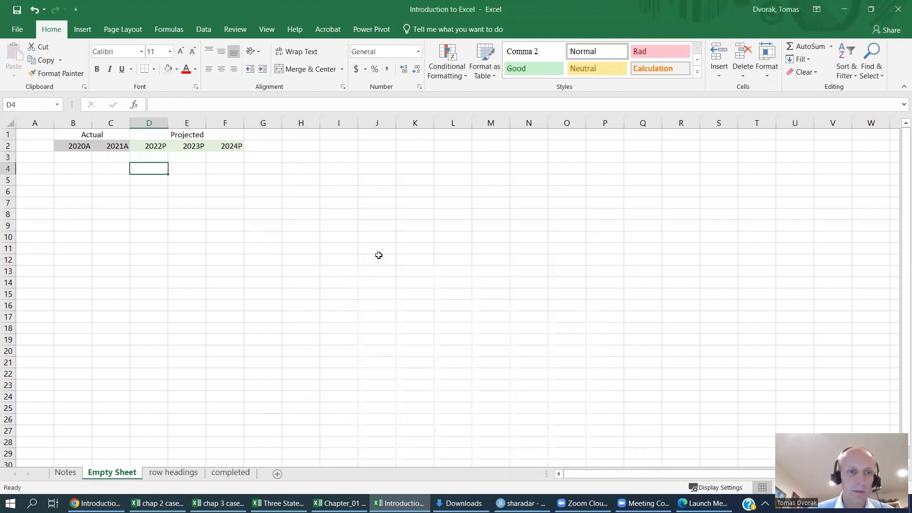
- Copy the income statement items and their figures in A1:C10 of the row headings sheet
key("Left")
key("Left")
key("Left")
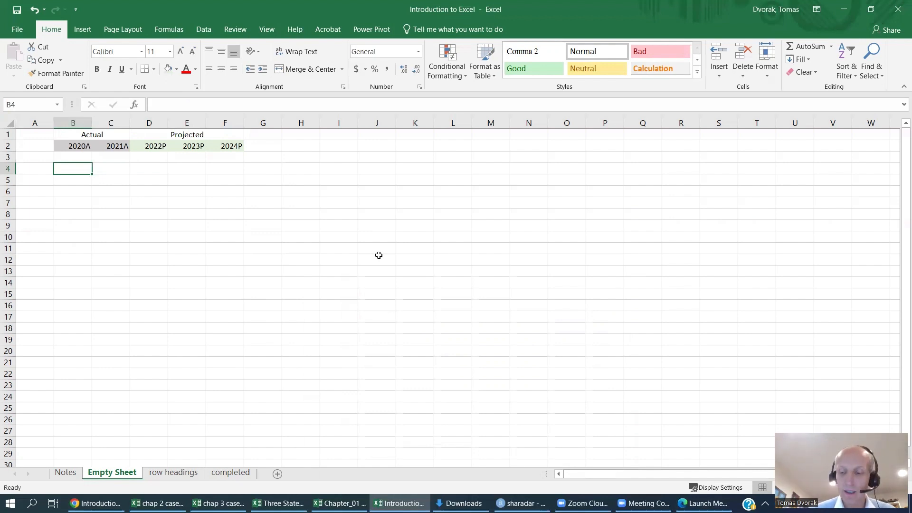
key("ctrl+Page_Down")
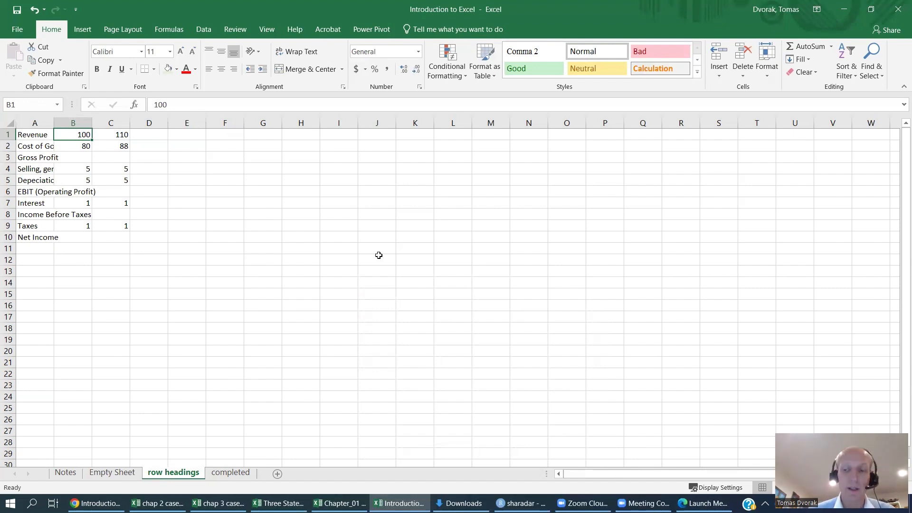
key("Left")
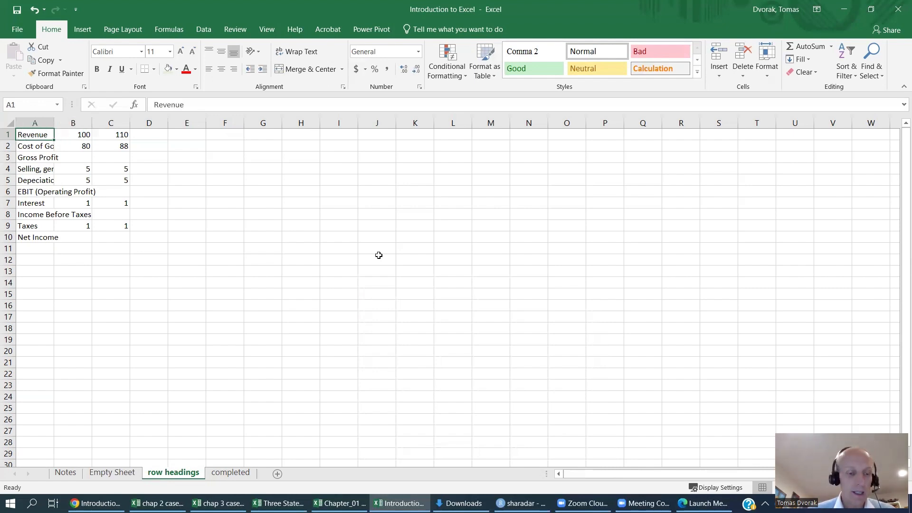
key("shift+Right")
key("shift+Right")
key("shift+Down")
key("shift+Down")
key("shift+Down")
key("shift+Down")
key("shift+Down")
key("shift+Down")
key("shift+Down")
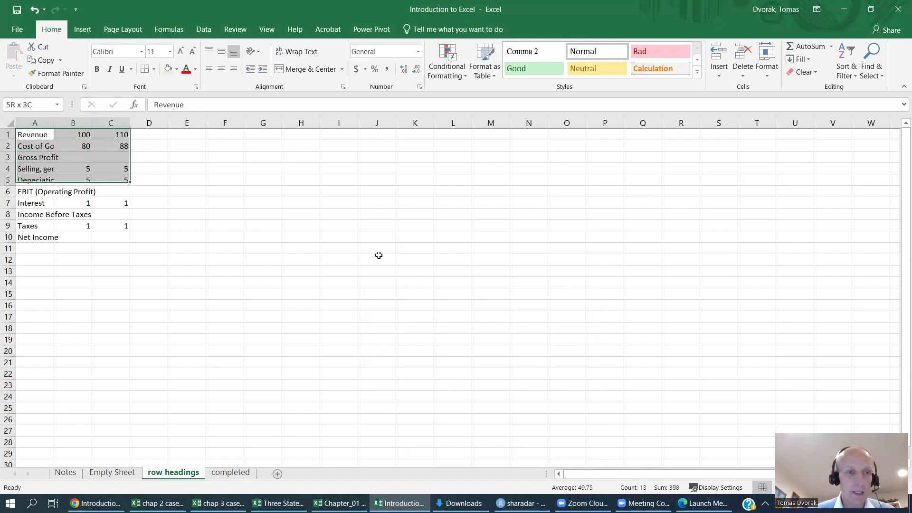
key("shift+Down")
key("shift+Down")
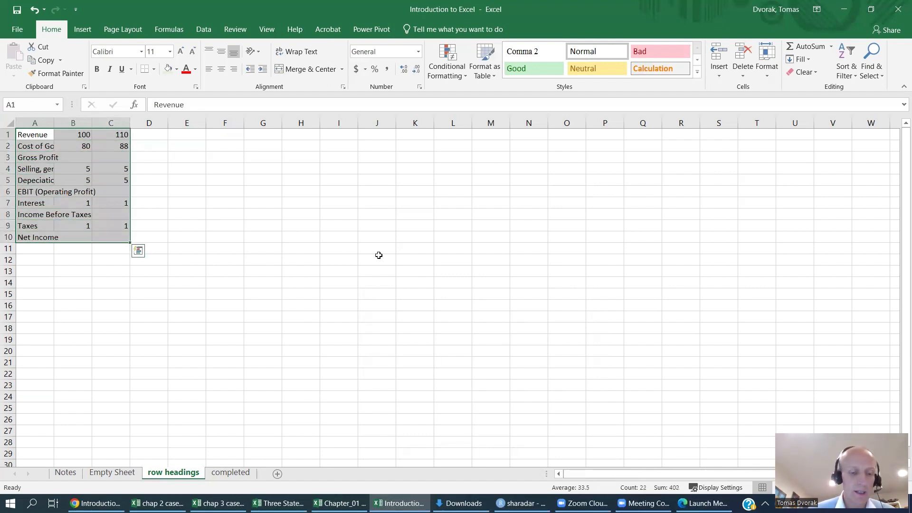
key("ctrl+c")
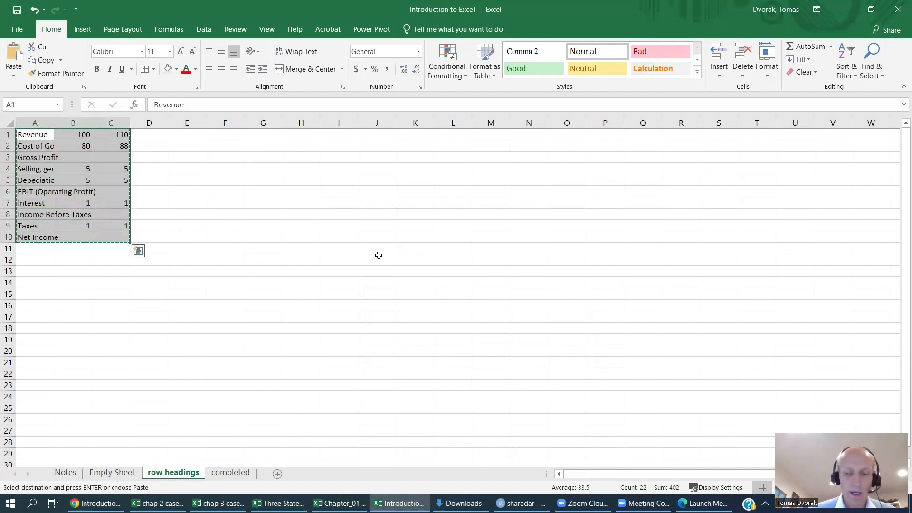
- Paste the copied income statement rows into the Empty Sheet worksheet starting at cell A4
key("ctrl+Page_Up")
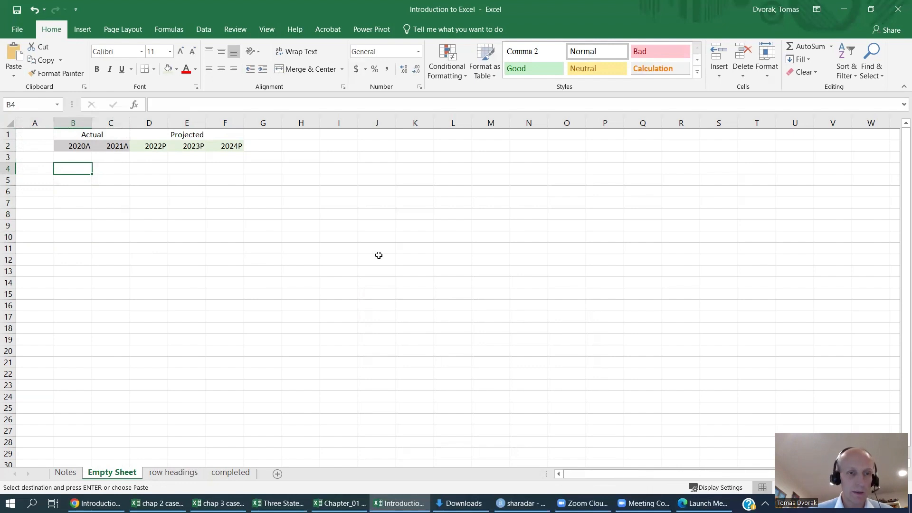
key("Left")
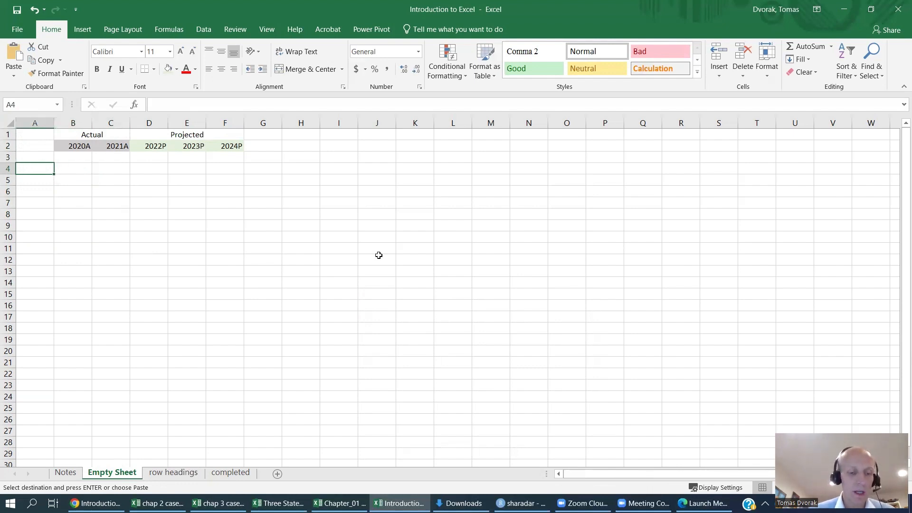
key("ctrl+v")
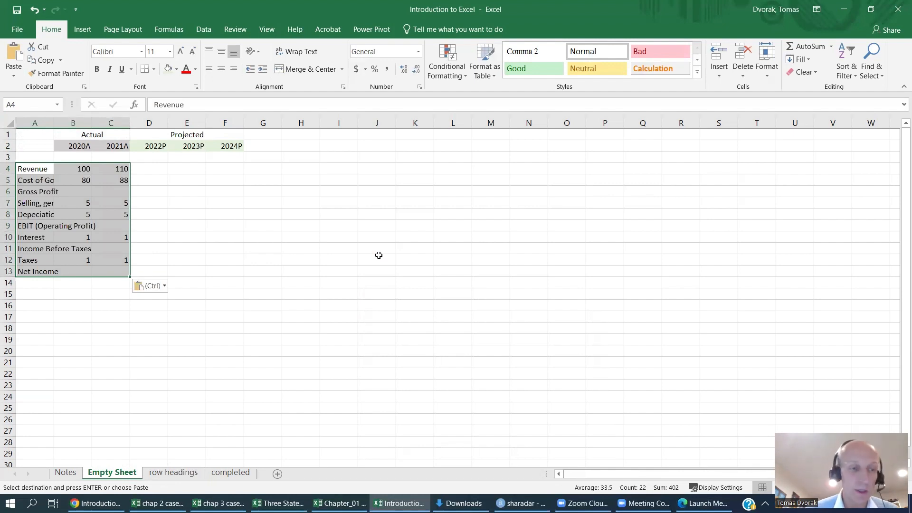
- Set the width of column A, which holds the income statement item names, to 25
key("Left")
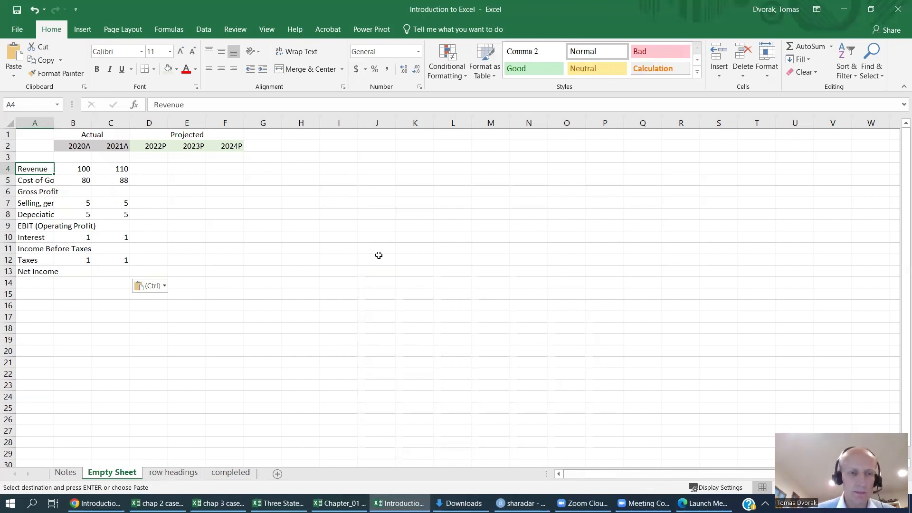
key("ctrl+space")
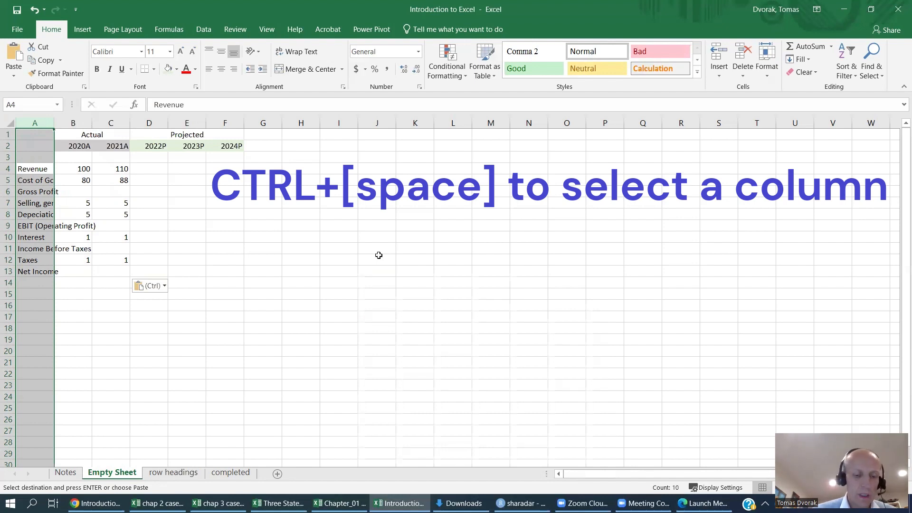
key("alt")
key("h")
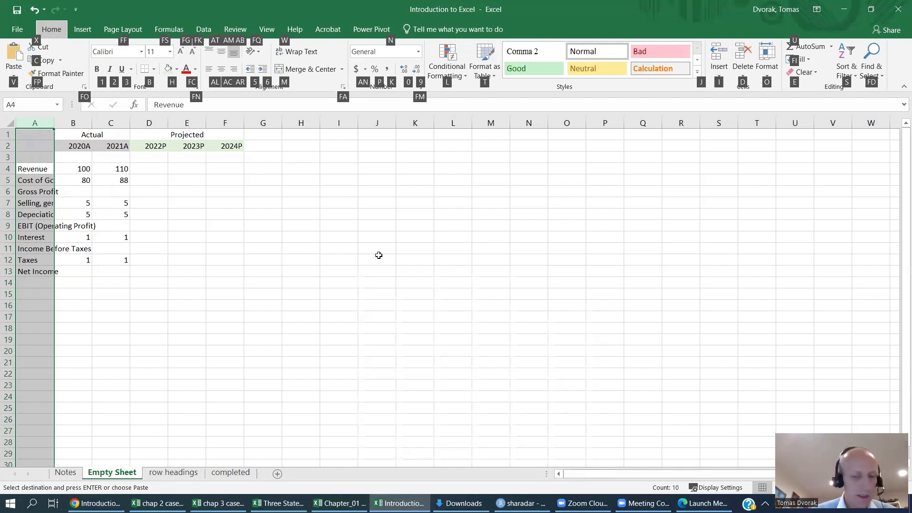
key("o")
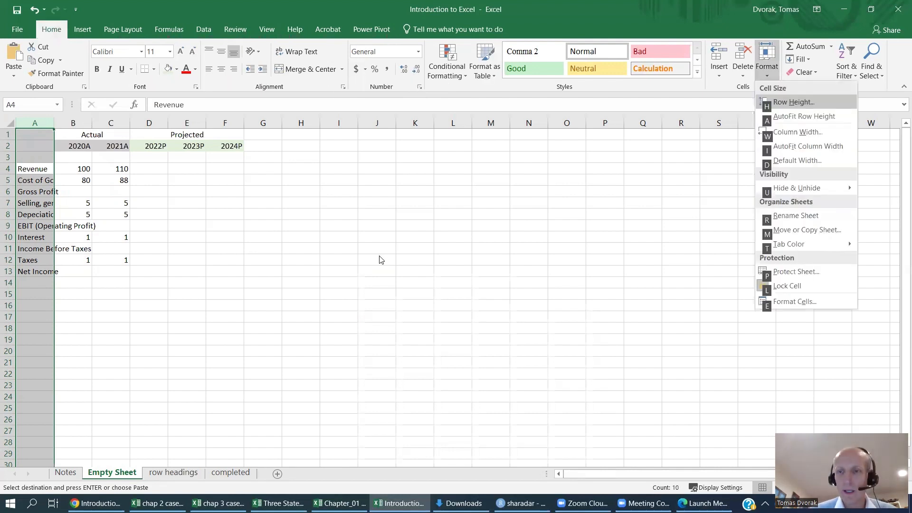
key("w")
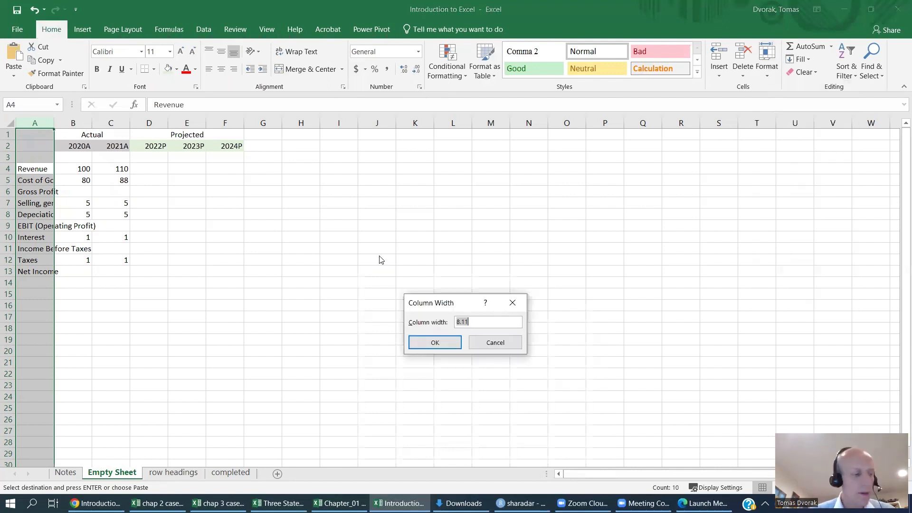
type("25")
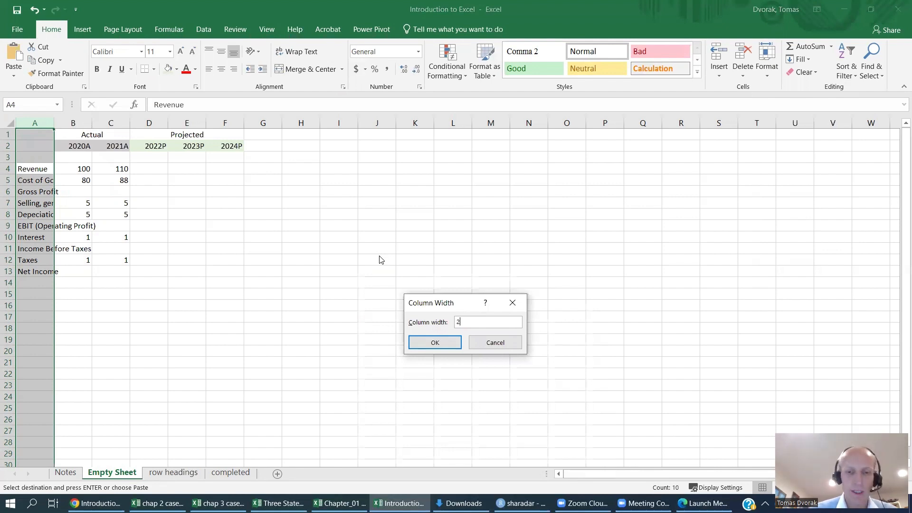
key("Return")
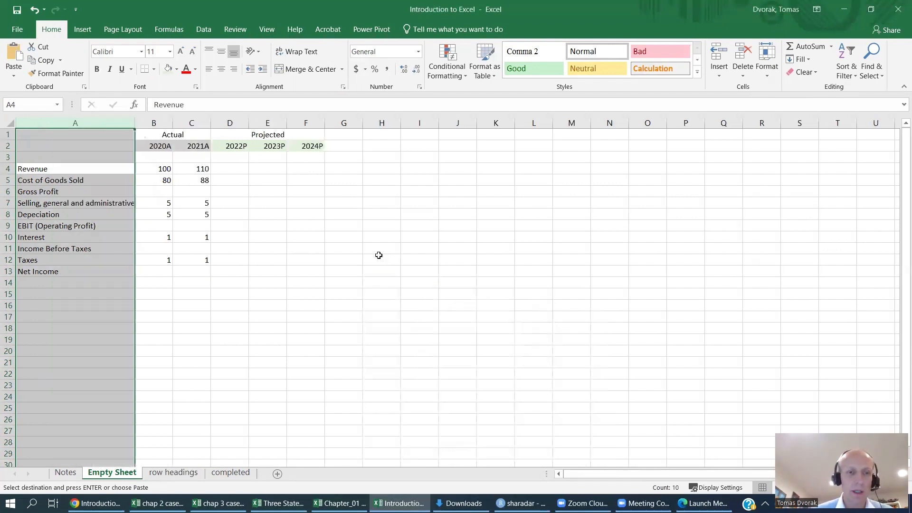
key("Down")
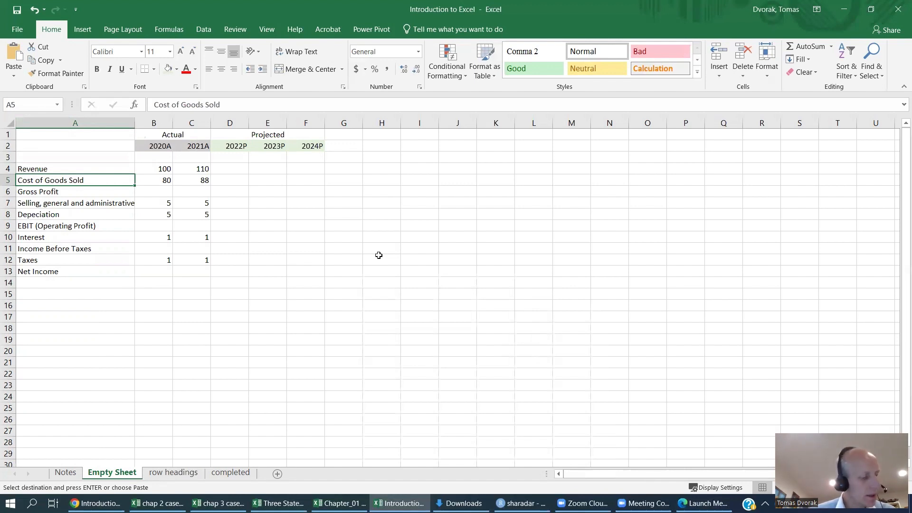
- Bold the subtotal labels Gross Profit, EBIT (Operating Profit), Income Before Taxes and Net Income in column A
key("Down")
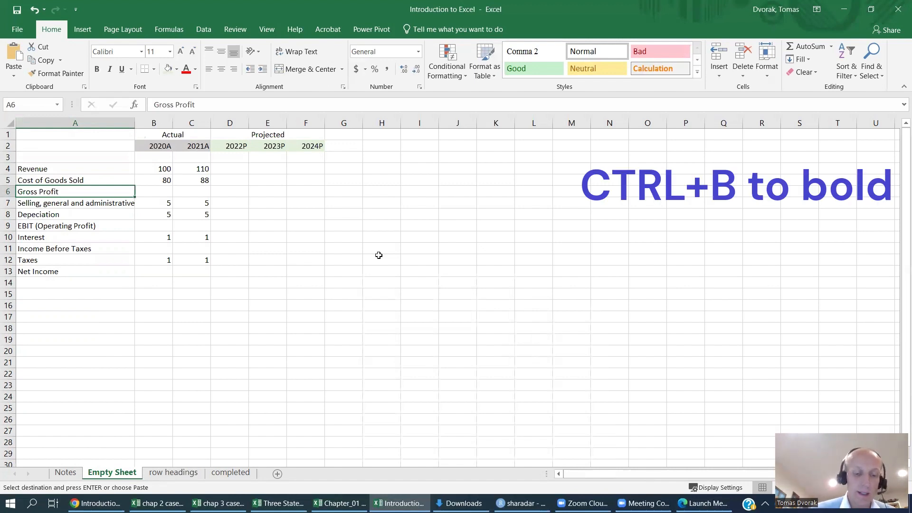
key("ctrl+b")
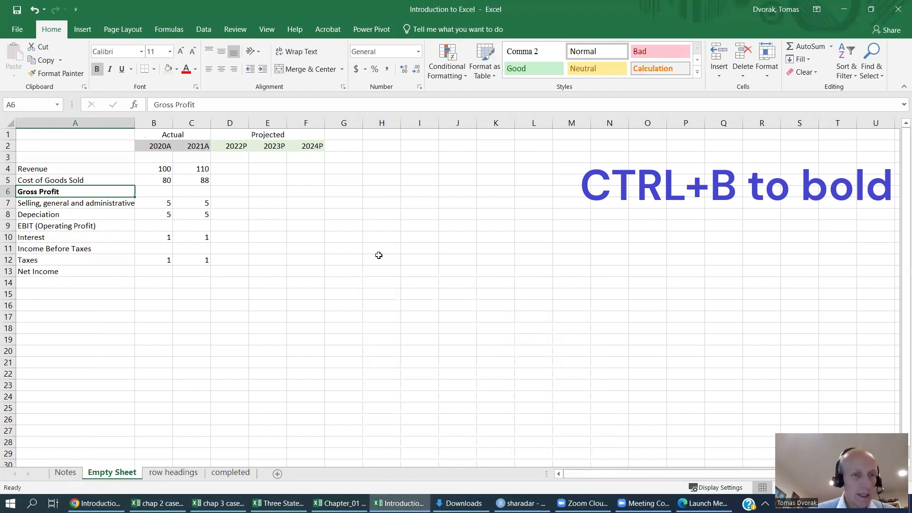
key("Down")
key("Down")
key("Down")
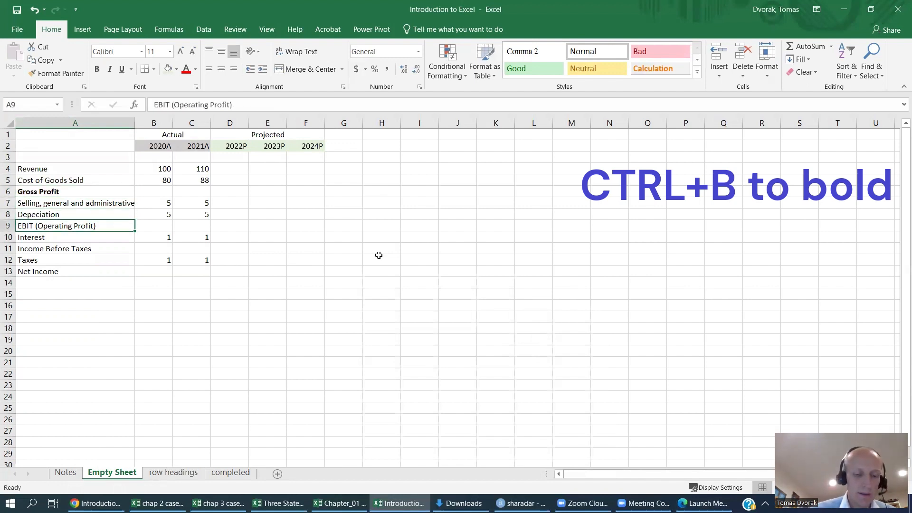
key("ctrl+b")
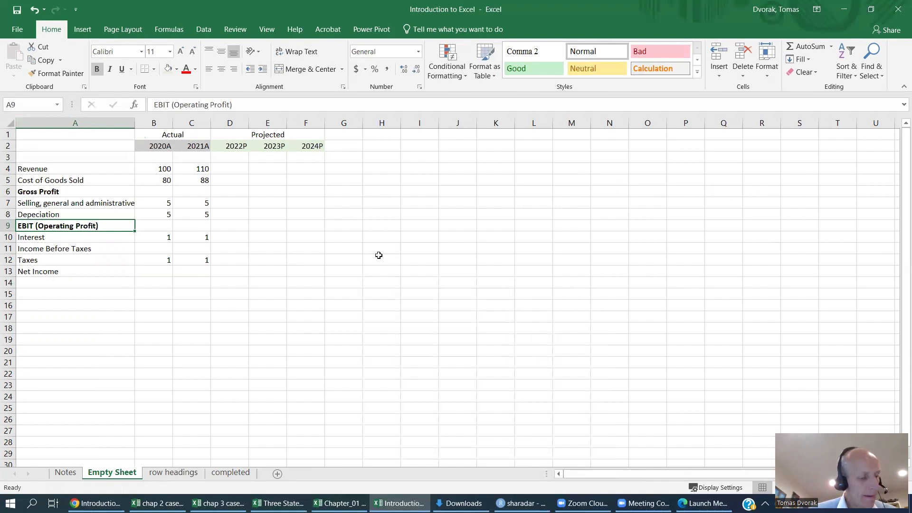
key("Down")
key("Down")
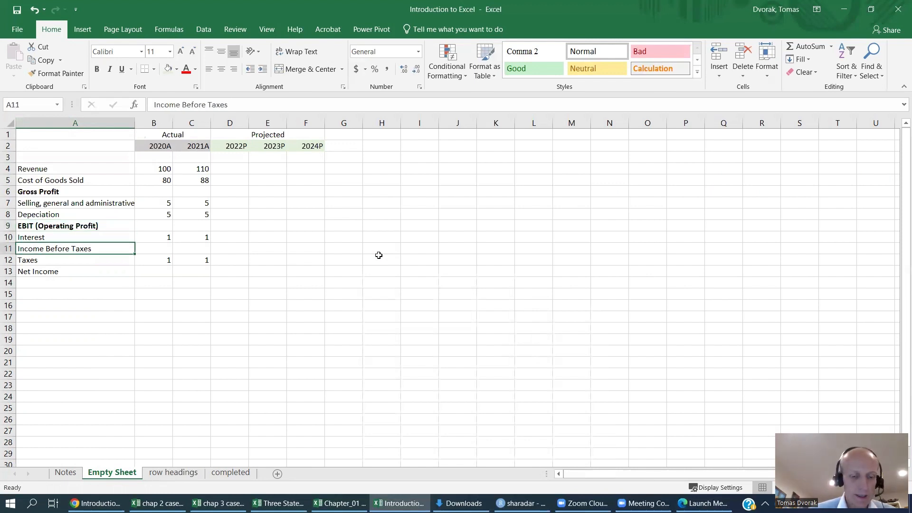
key("ctrl+b")
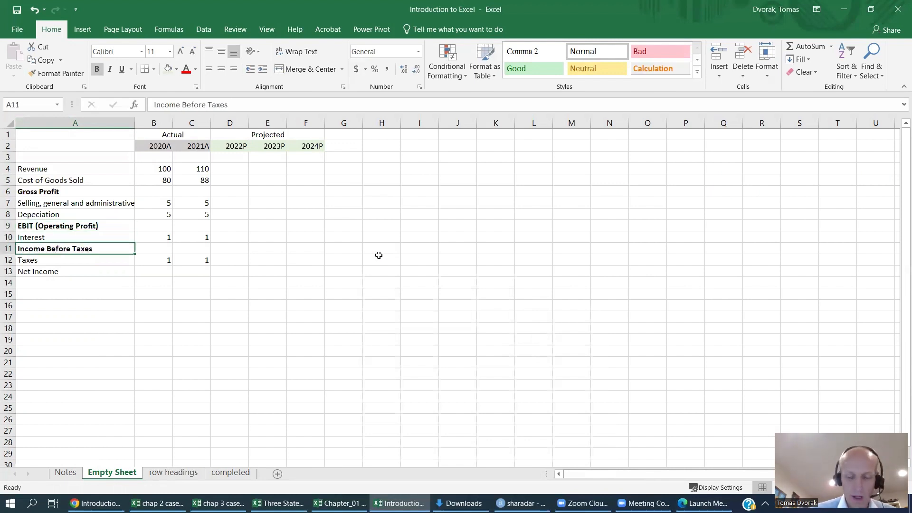
key("Down")
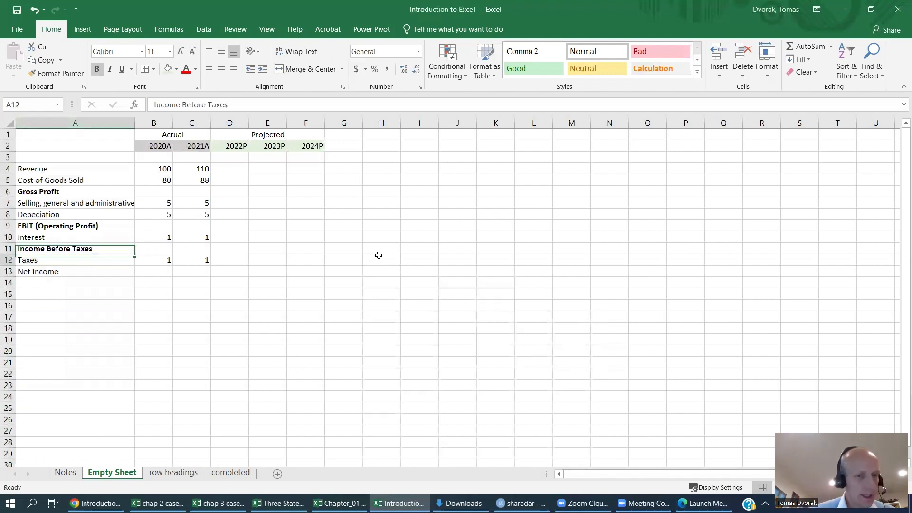
key("Down")
key("ctrl+b")
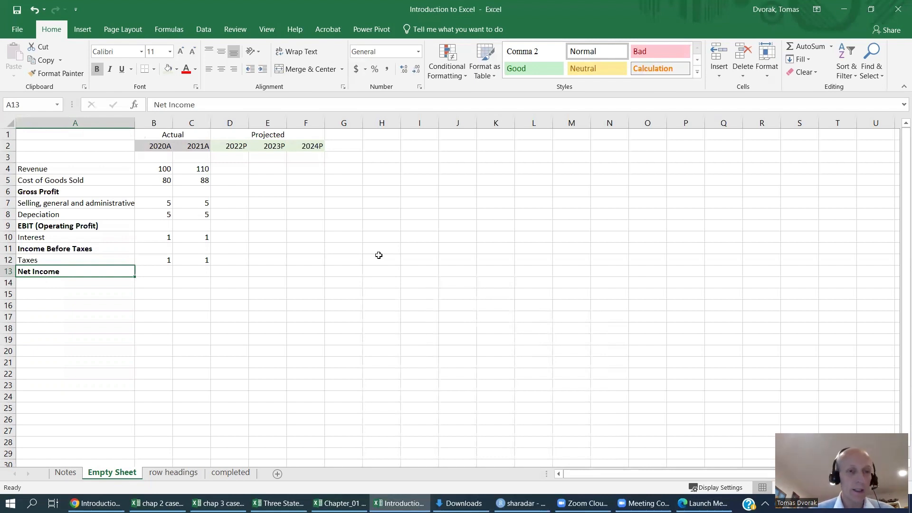
- Calculate 2020A Gross Profit in B6 as Revenue minus Cost of Goods Sold with the formula =B4-B5
key("Up")
key("Up")
key("Up")
key("Up")
key("Up")
key("Up")
key("Up")
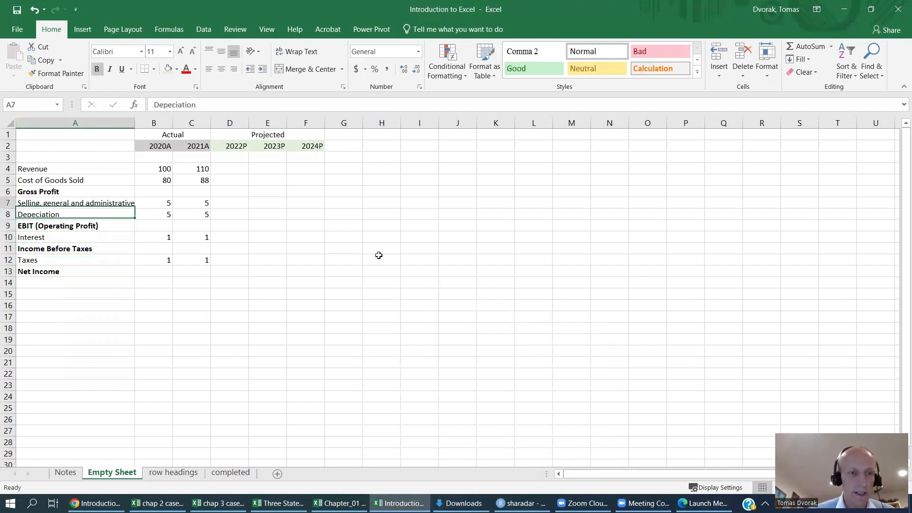
key("Right")
type("=")
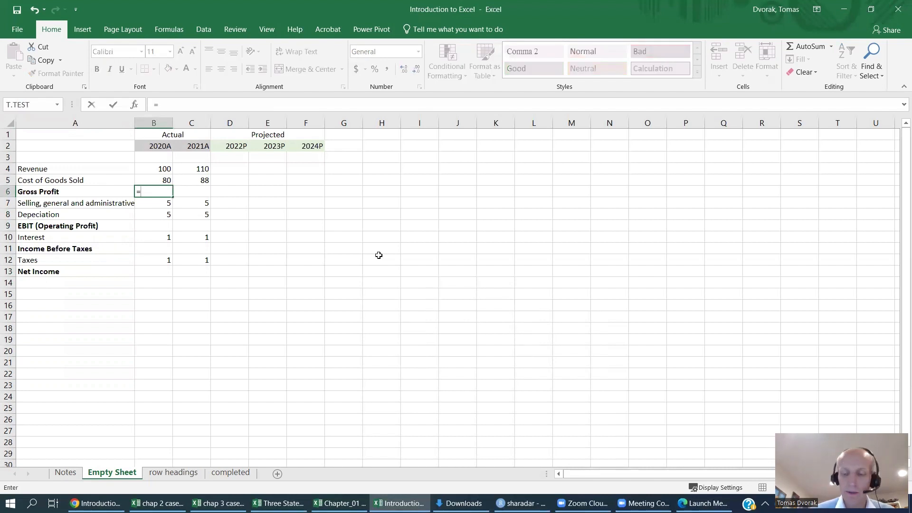
key("Up")
key("Up")
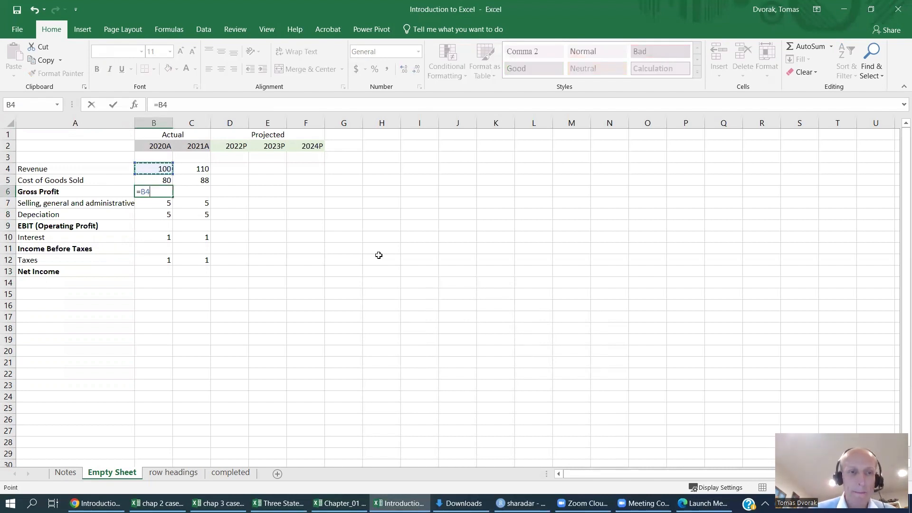
type("-")
key("Up")
key("Return")
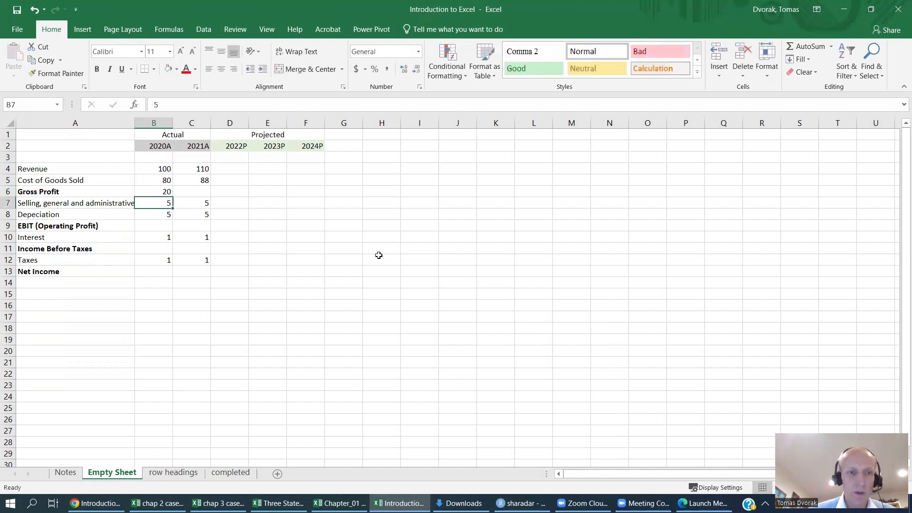
- Fill the Gross Profit formula from B6 across to the 2021A column in C6
key("Up")
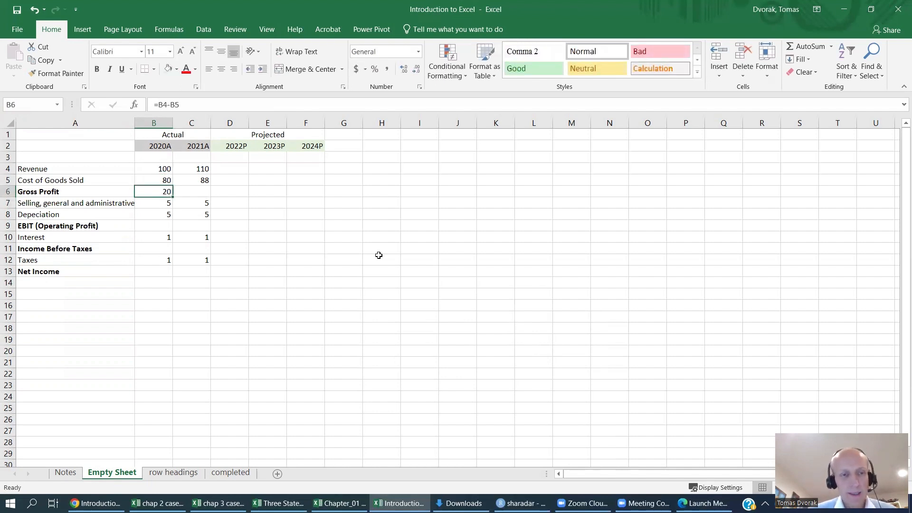
key("shift+Right")
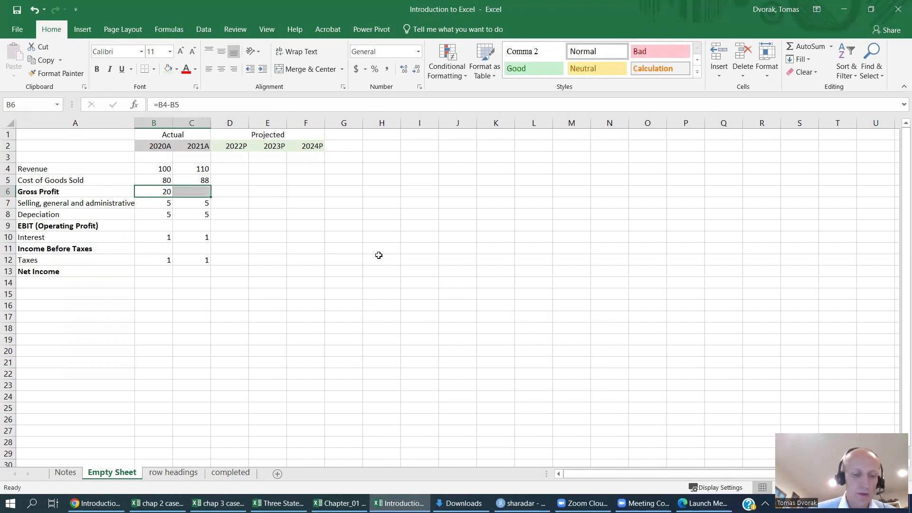
key("ctrl+r")
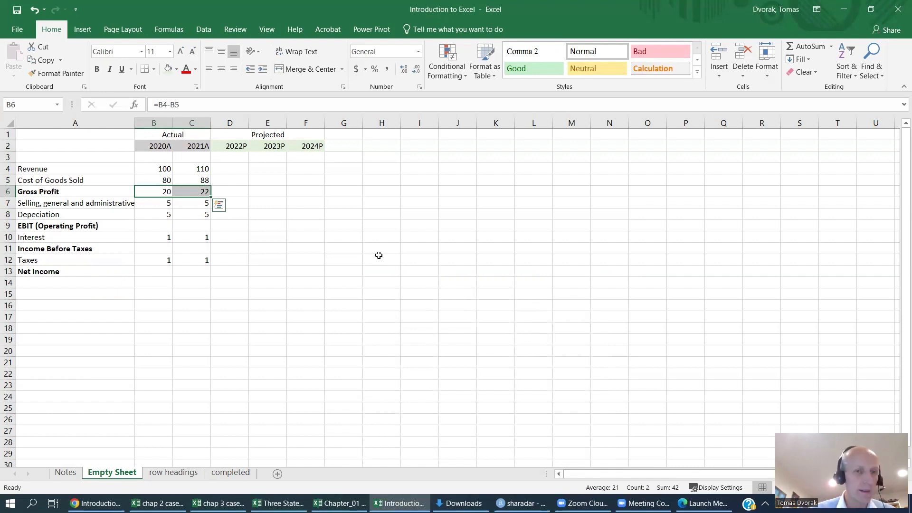
- Calculate 2020A EBIT (Operating Profit) in B9 with the formula =B6-B7-B8
key("Down")
key("Down")
key("Down")
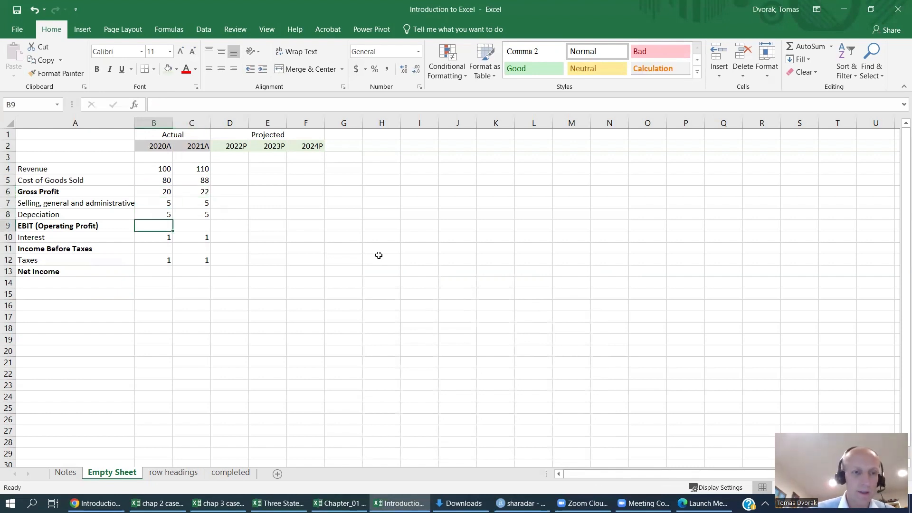
type("=")
key("Up")
key("Up")
key("Up")
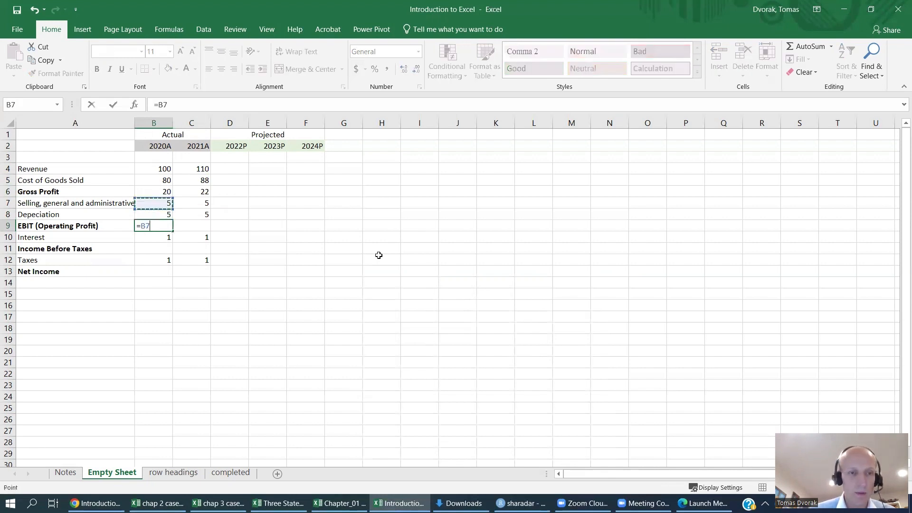
type("-")
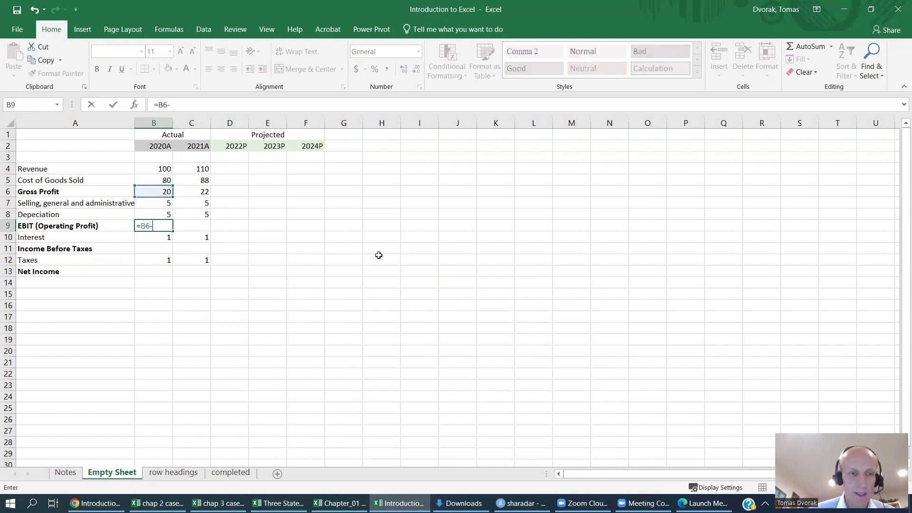
key("Up")
key("Up")
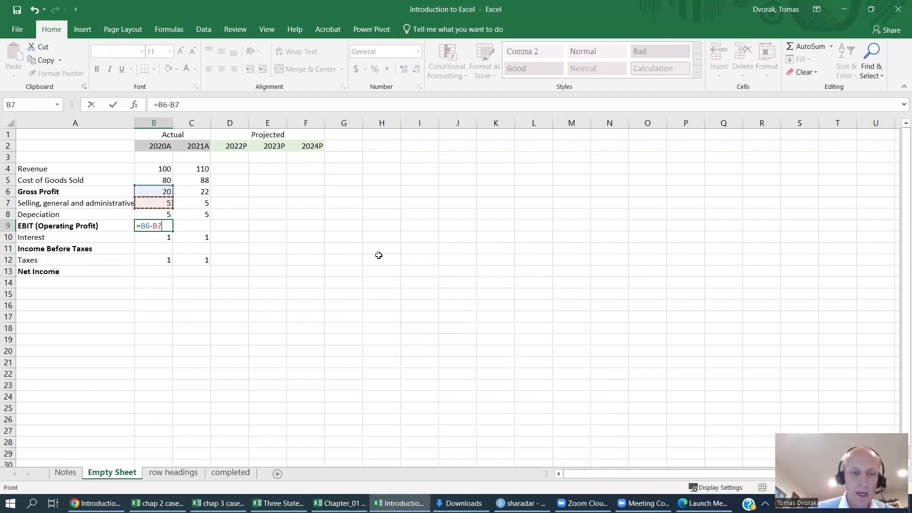
type("-")
key("Up")
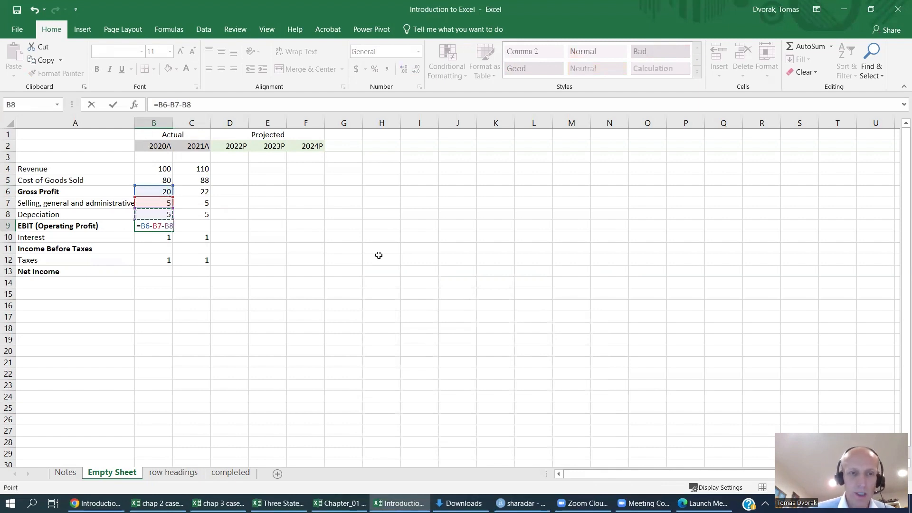
key("Return")
- Fill the EBIT (Operating Profit) formula from B9 across to the 2021A column in C9
key("Up")
key("shift+Right")
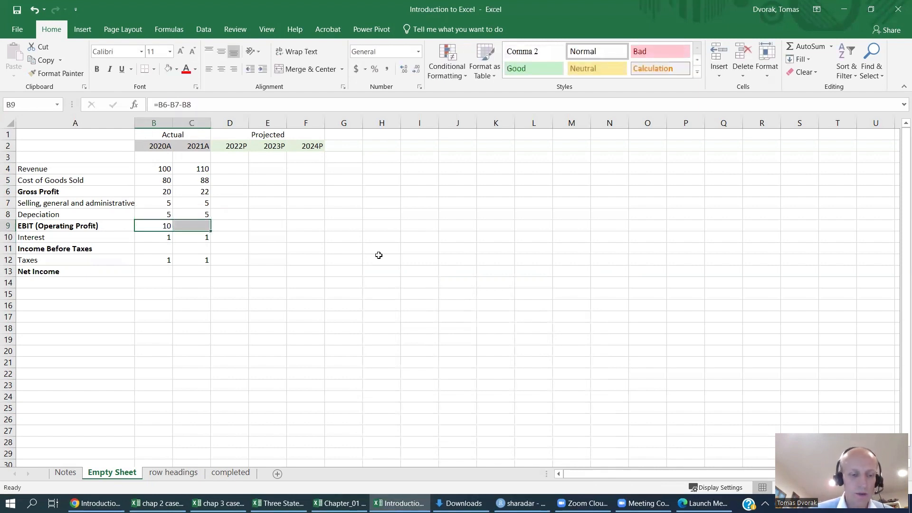
key("ctrl+r")
- Calculate 2020A Income Before Taxes in B11 as EBIT minus Interest with the formula =B9-B10
key("Down")
key("Down")
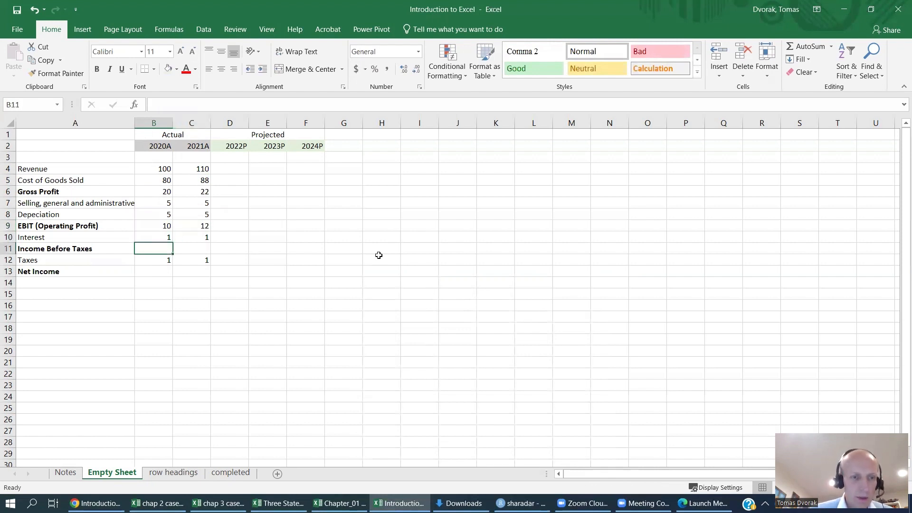
type("=")
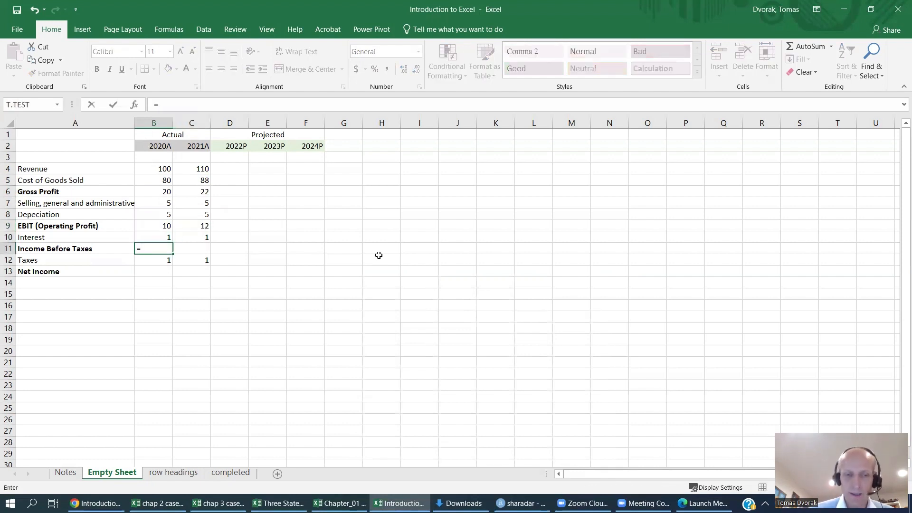
key("Up")
key("Up")
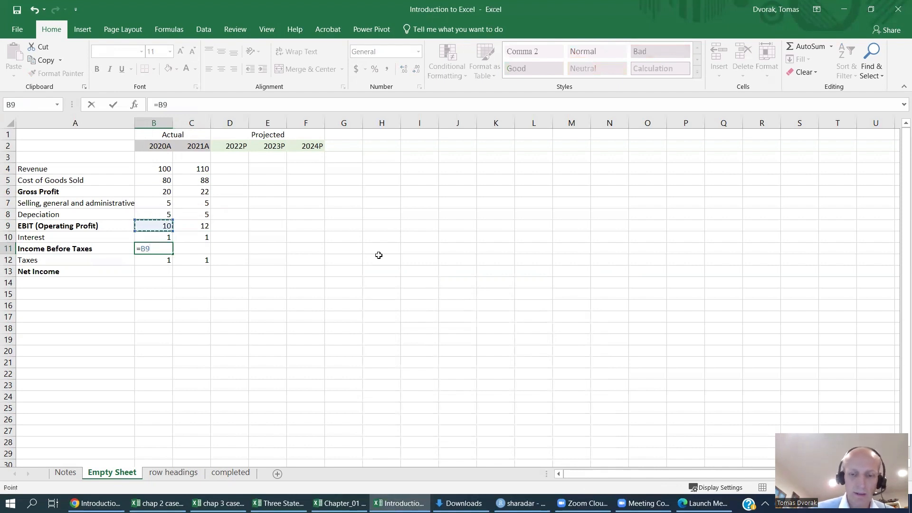
type("-")
key("Up")
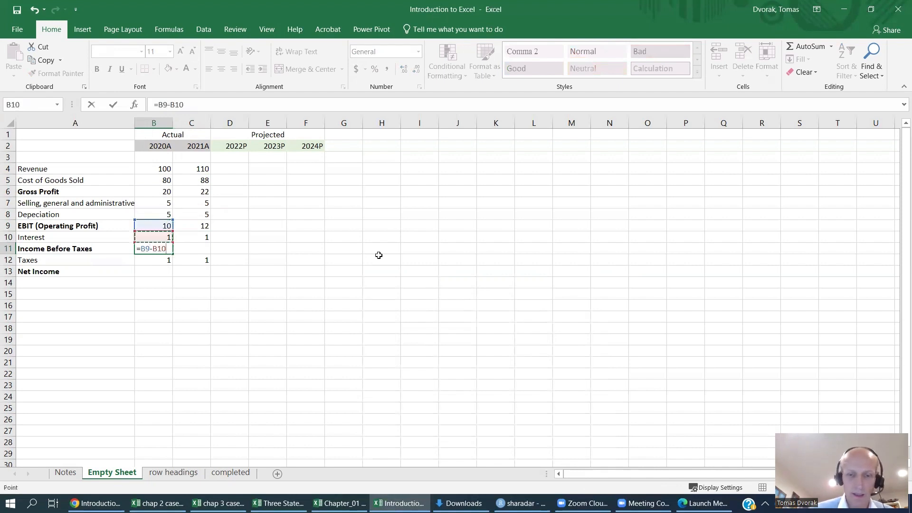
key("Return")
- Fill the Income Before Taxes formula from B11 across to the 2021A column in C11
key("Up")
key("shift+Right")
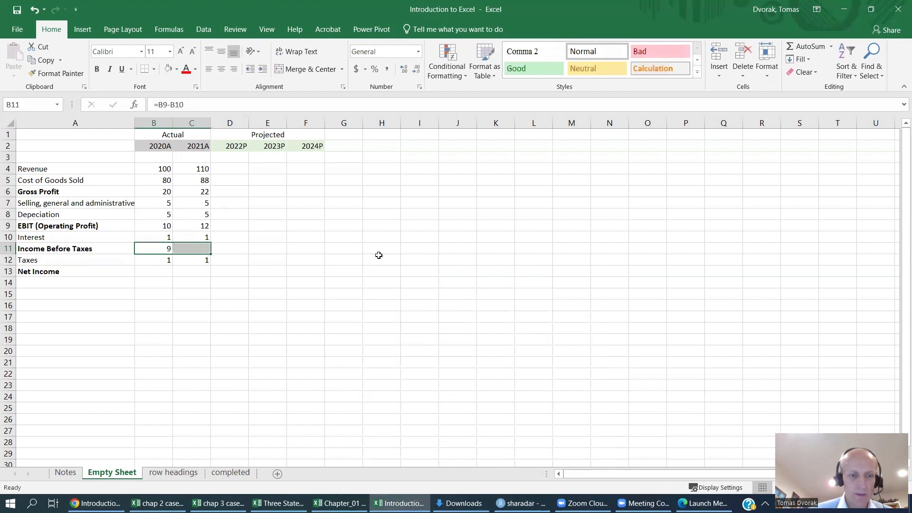
key("ctrl+r")
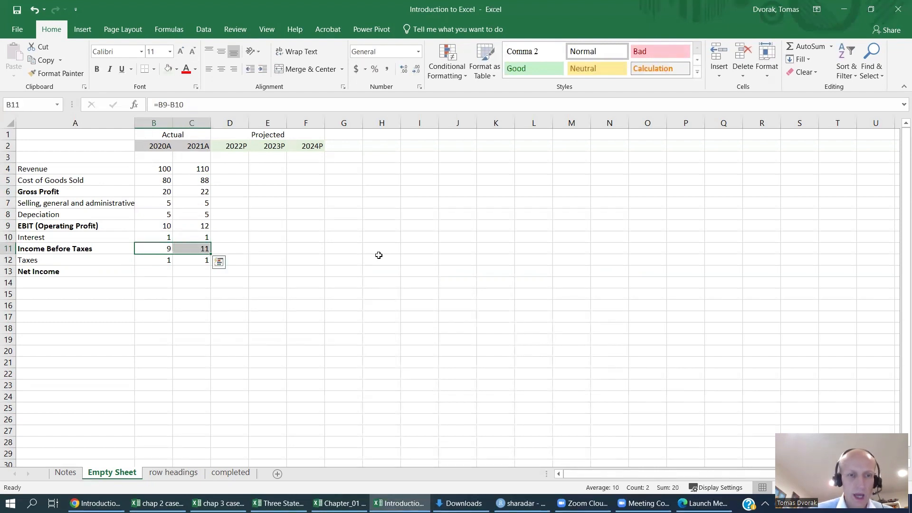
- Calculate 2020A Net Income in B13 as Income Before Taxes minus Taxes with the formula =B11-B12
key("Down")
key("Down")
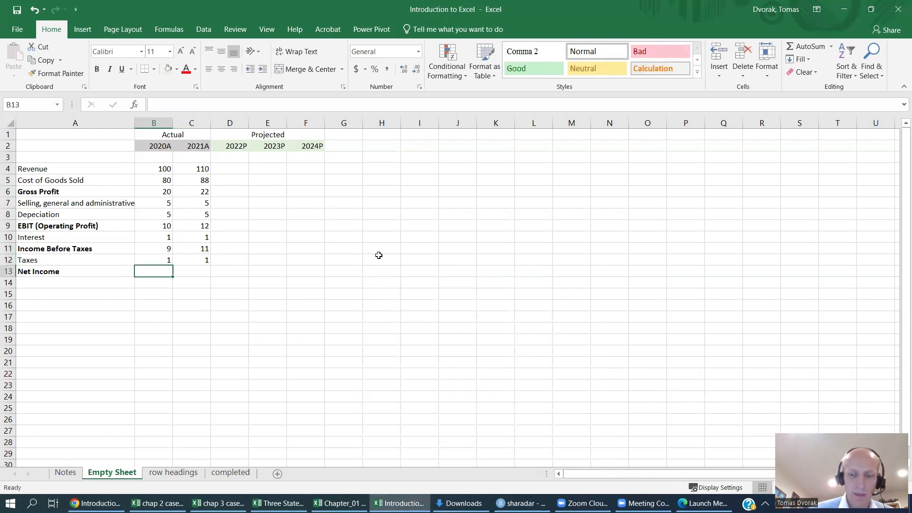
type("=")
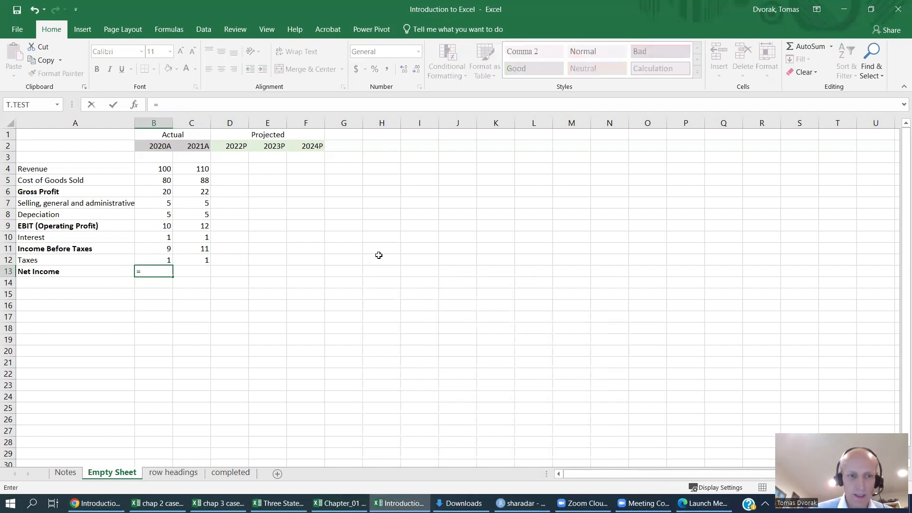
key("Up")
key("Up")
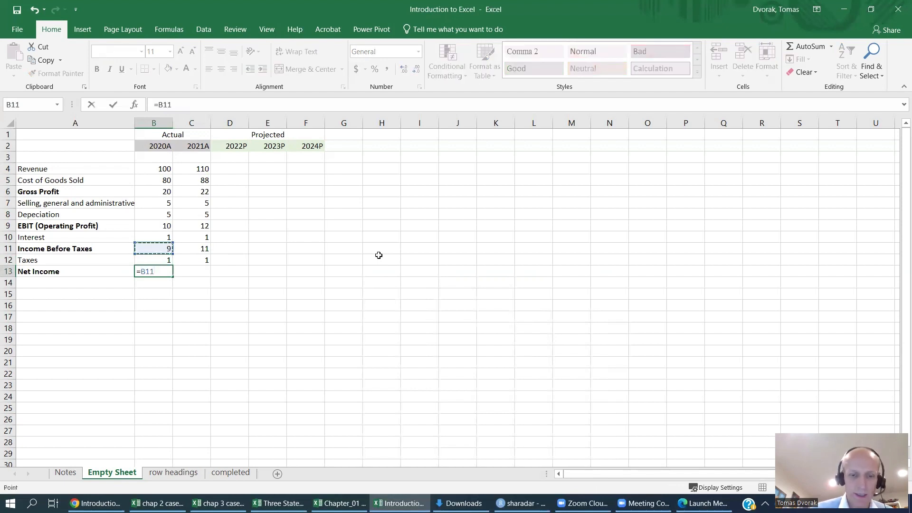
type("-")
key("Up")
key("Return")
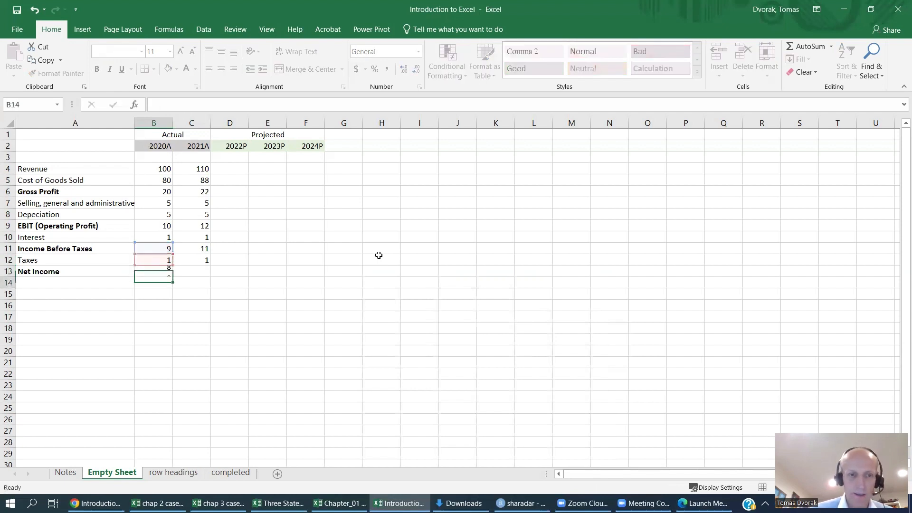
- Fill the Net Income formula from B13 across to the 2021A column in C13
key("Up")
key("shift+Right")
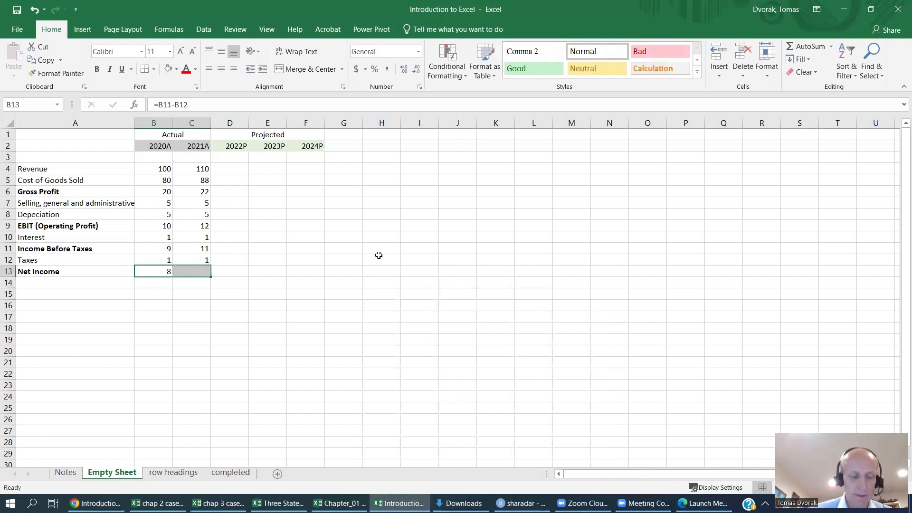
key("ctrl+r")
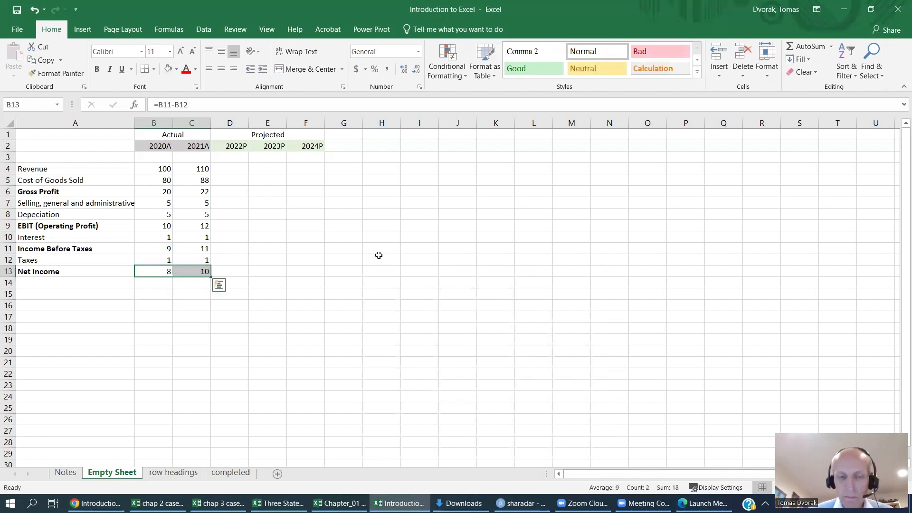
- Format the income statement figures in B4:F13 as Accounting with 0 decimal places and no currency symbol
key("Down")
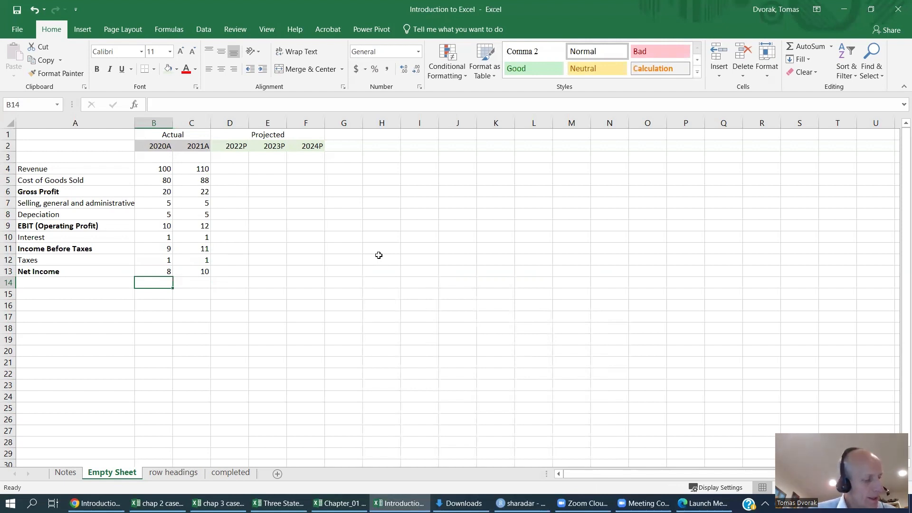
key("Up")
key("Up")
key("Up")
key("Up")
key("Up")
key("Up")
key("Up")
key("Up")
key("Up")
key("Up")
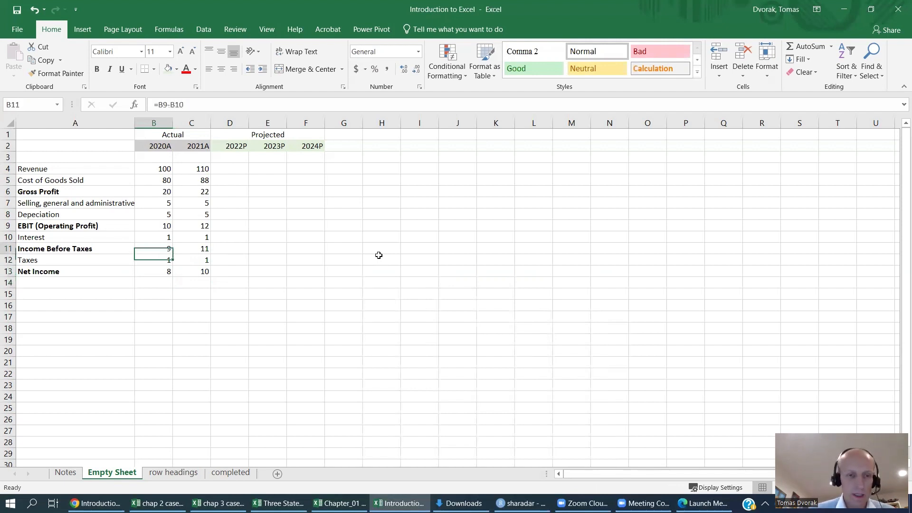
key("shift+Right")
key("shift+Right")
key("shift+Right")
key("shift+Right")
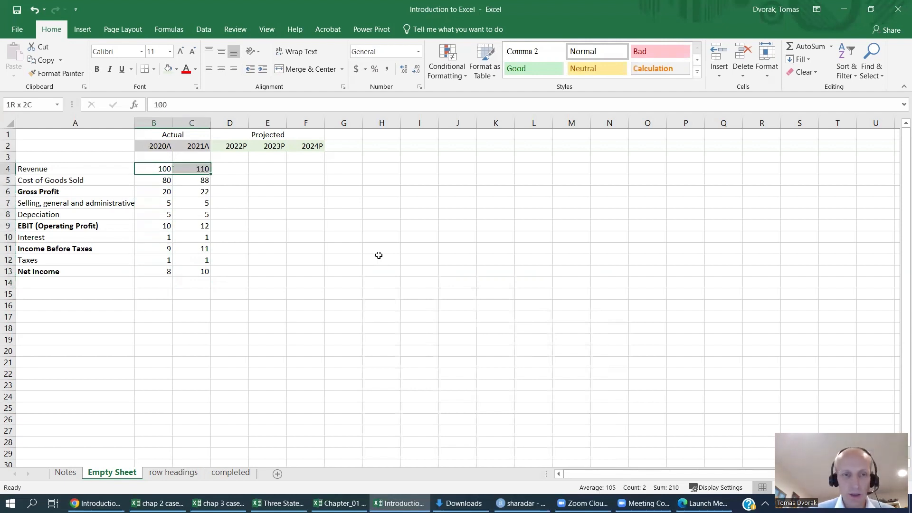
key("shift+Down")
key("shift+Down")
key("shift+Down")
key("shift+Down")
key("shift+Down")
key("shift+Down")
key("shift+Down")
key("shift+Down")
key("shift+Down")
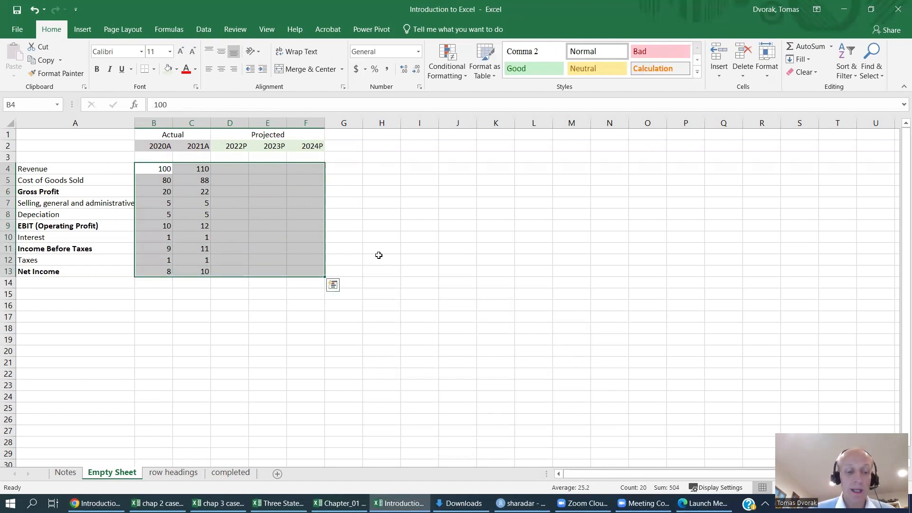
key("ctrl+1")
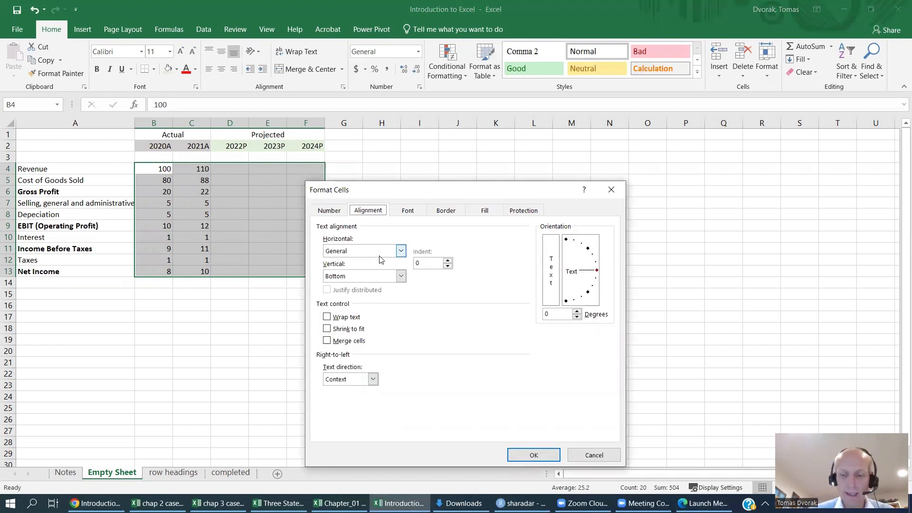
key("ctrl+shift+Tab")
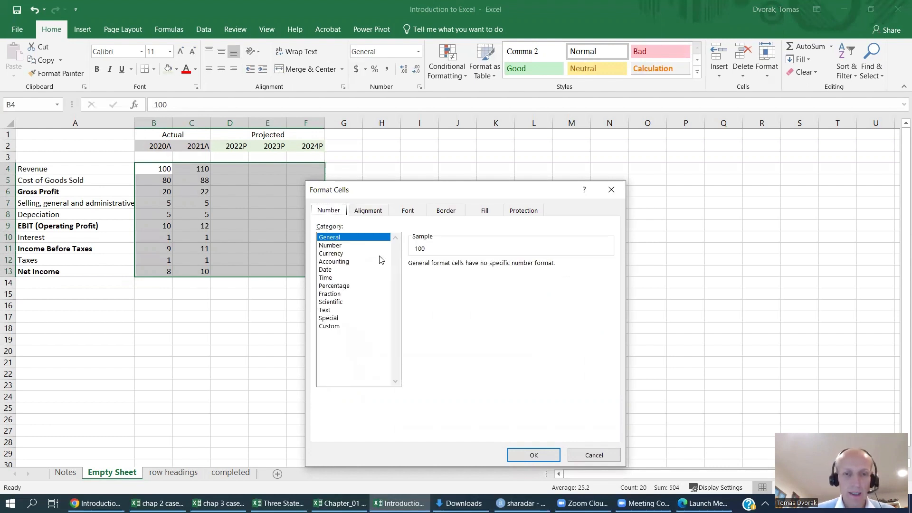
key("Tab")
key("Down")
key("Down")
key("Down")
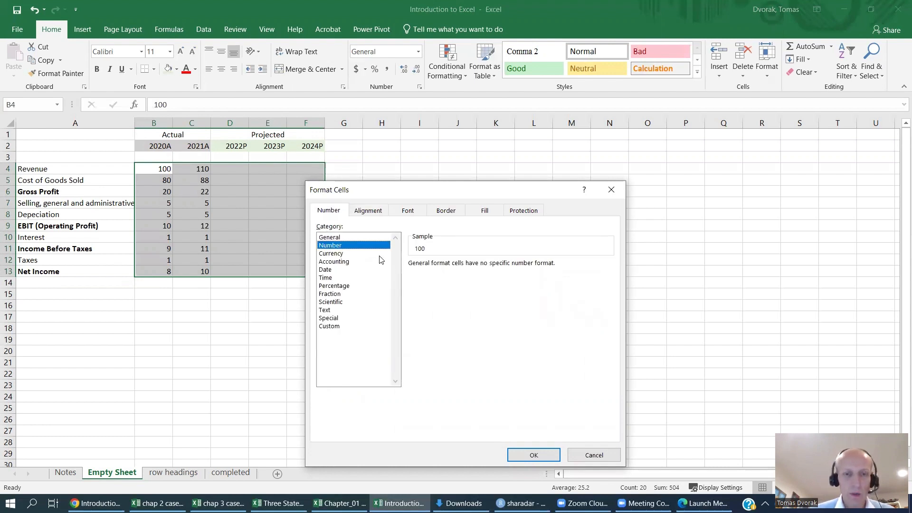
key("Down")
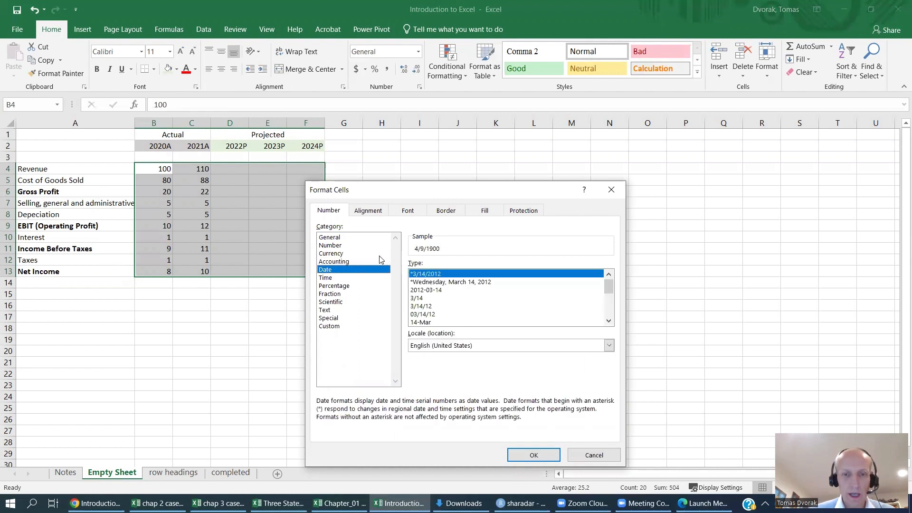
key("Up")
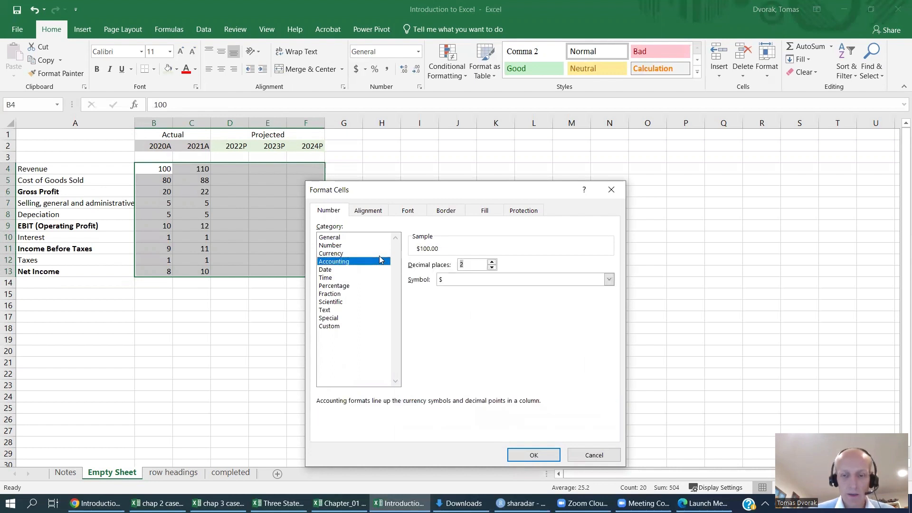
type("0")
key("Tab")
key("alt+Down")
key("Up")
key("Return")
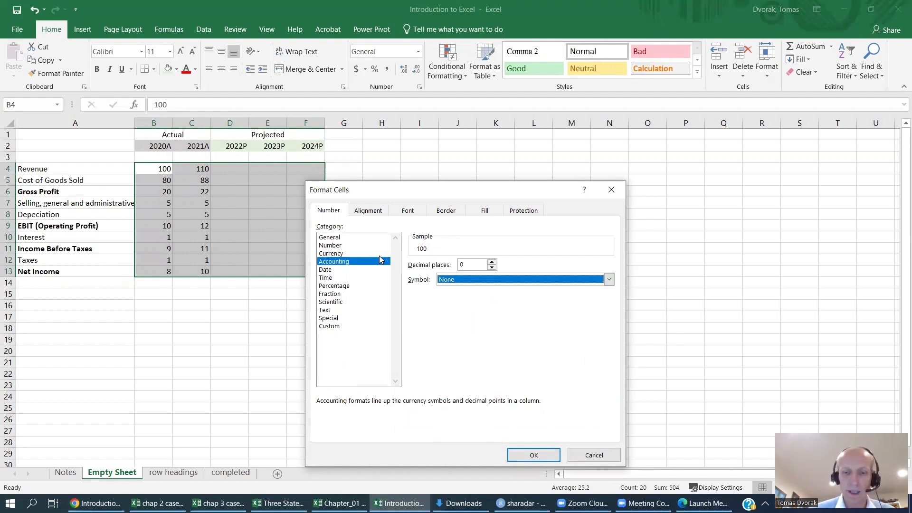
key("Return")
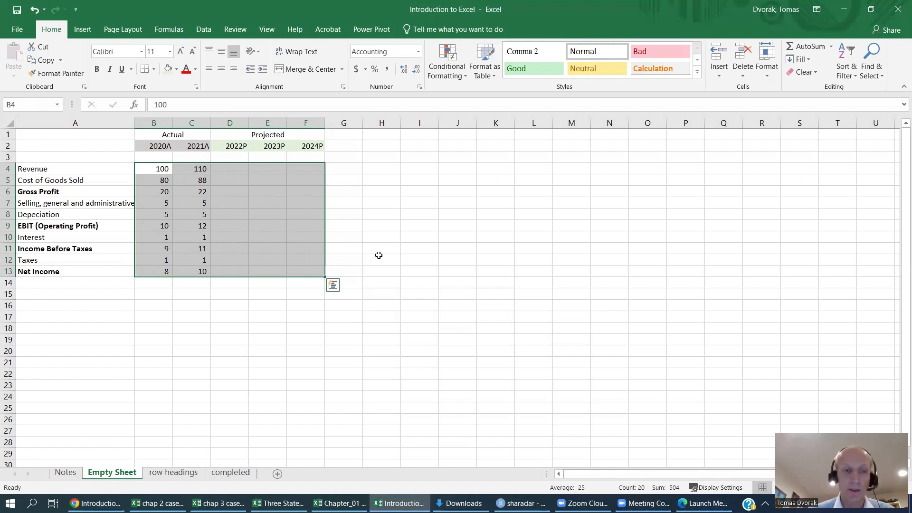
- Select only the constants within B4:F13 using Go To Special
key("Left")
key("Right")
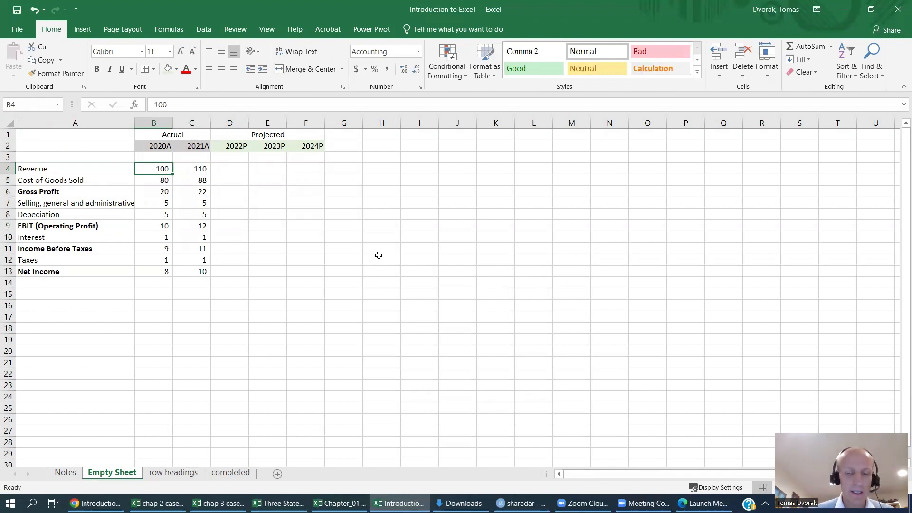
key("shift+Right")
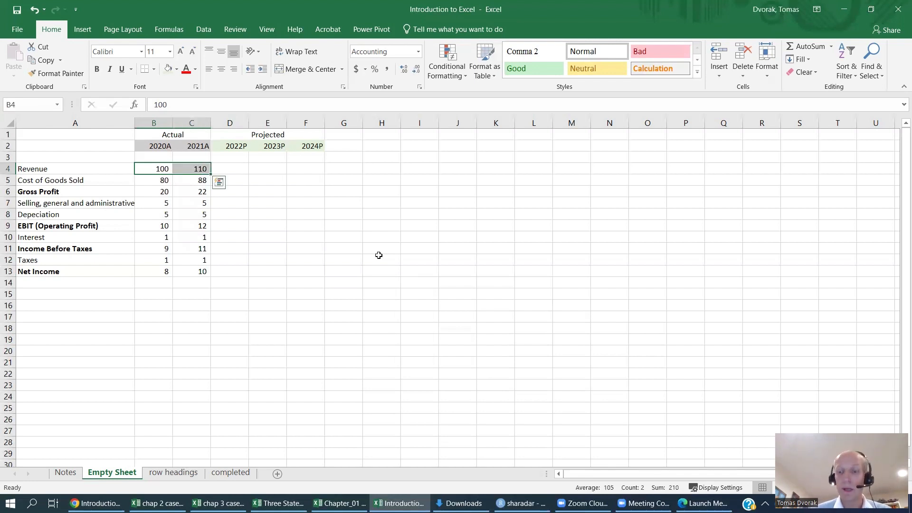
key("shift+Down")
key("shift+Down")
key("shift+Down")
key("shift+Down")
key("shift+Down")
key("shift+Down")
key("shift+Down")
key("shift+Down")
key("shift+Down")
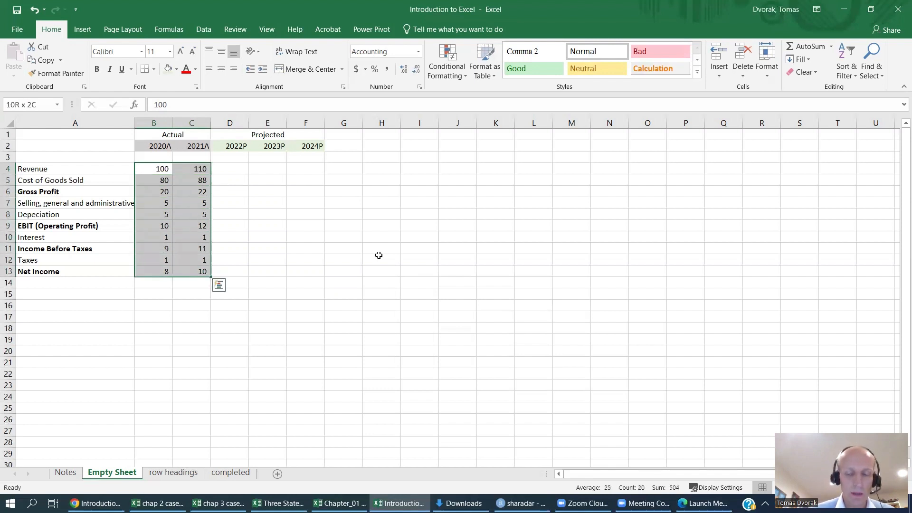
key("shift+Right")
key("shift+Right")
key("shift+Right")
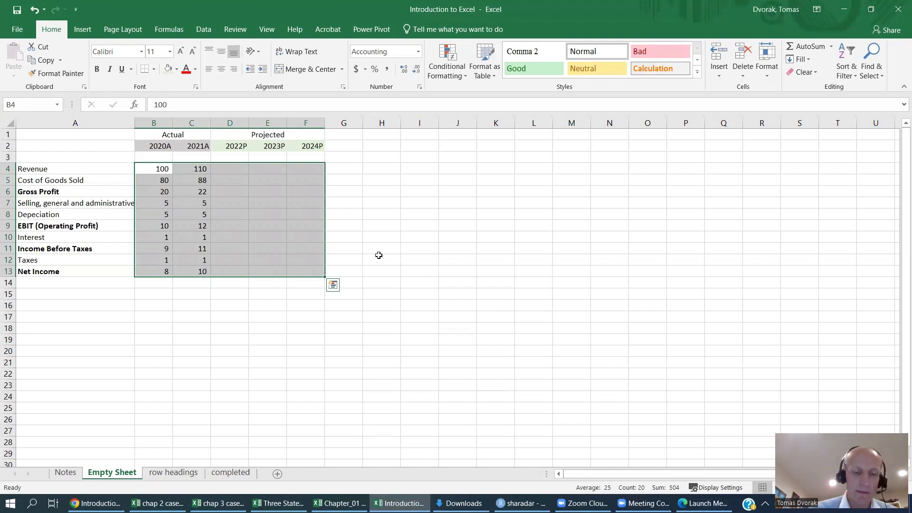
key("ctrl+g")
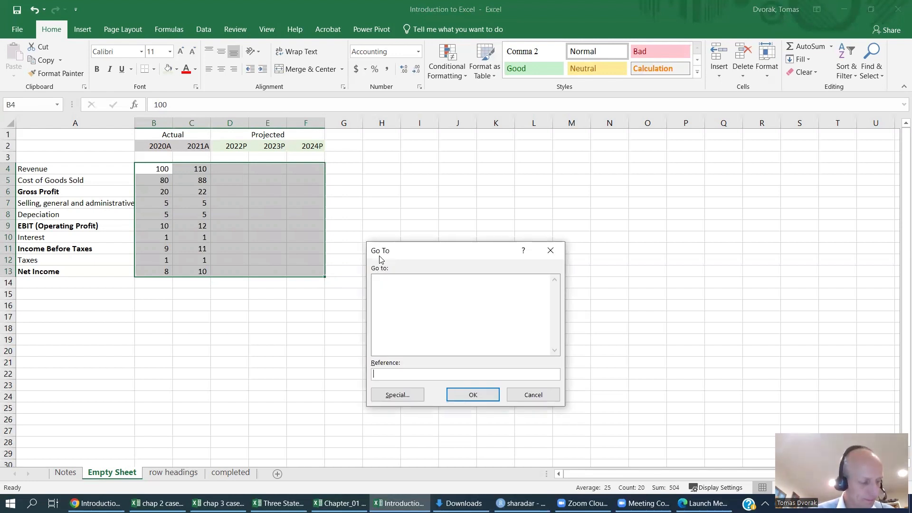
key("Tab")
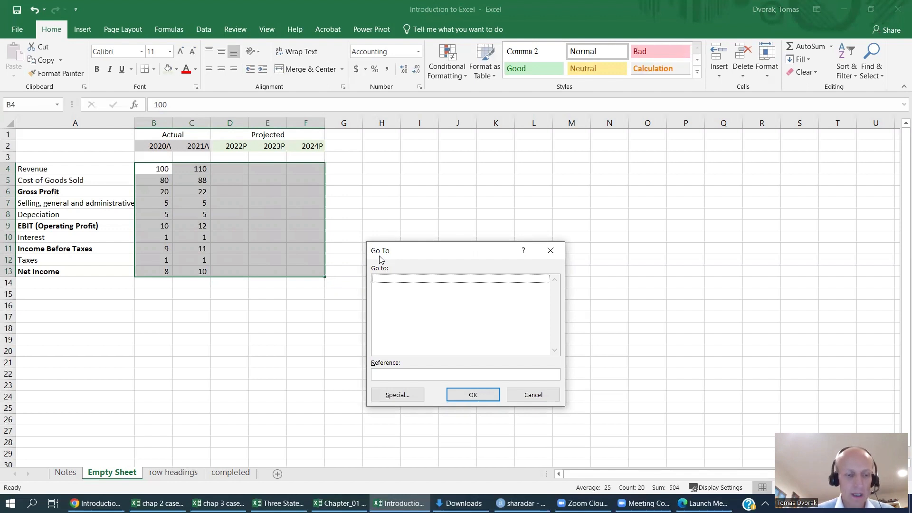
key("Tab")
key("Return")
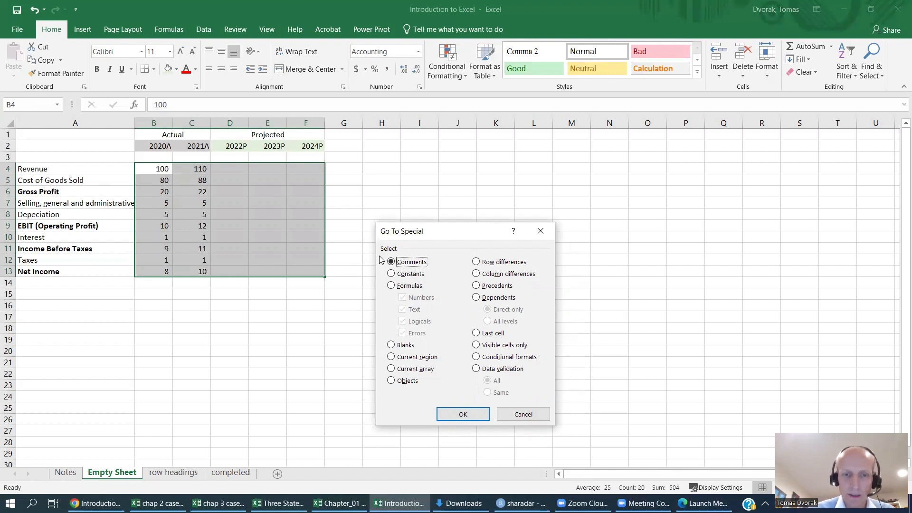
key("o")
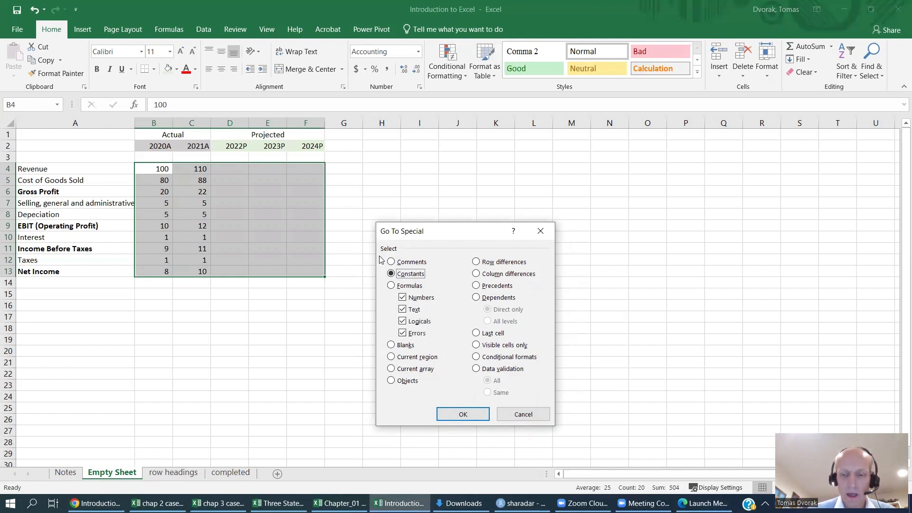
key("Return")
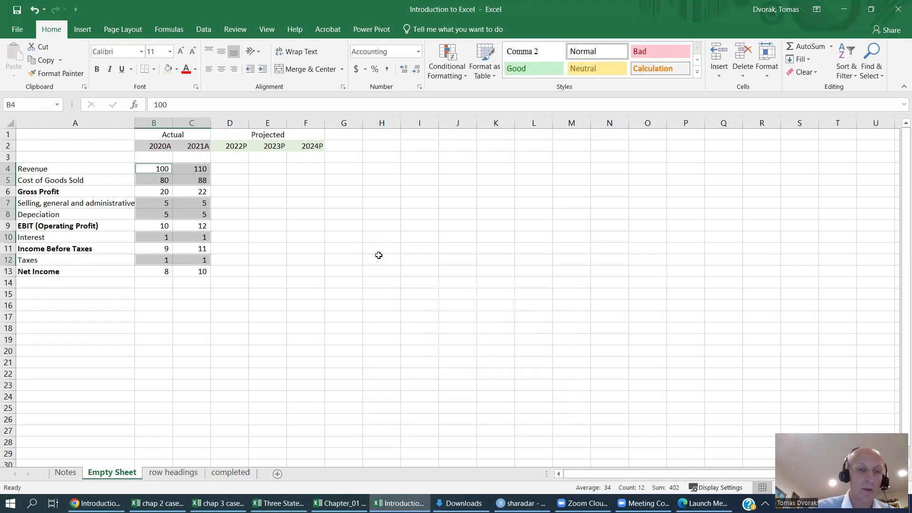
- Set the font color of the selected constants to a custom blue with RGB 0, 0, 255
key("ctrl+1")
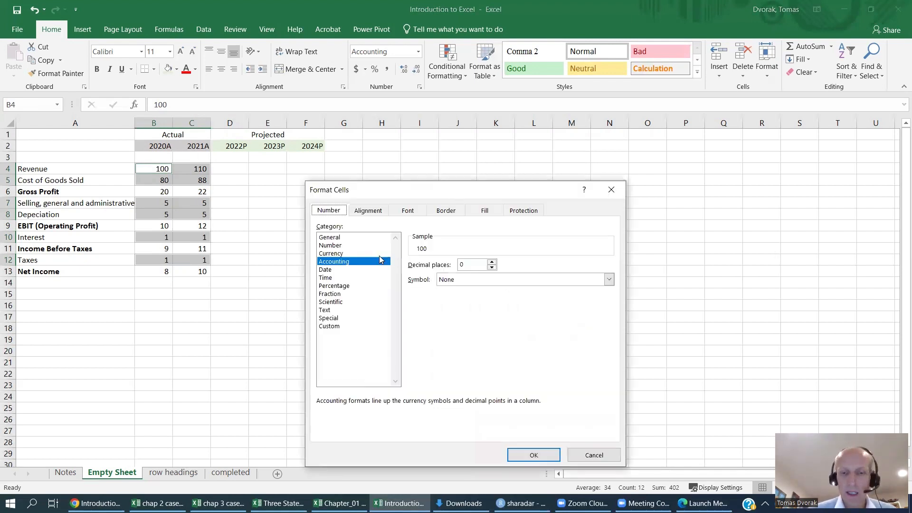
key("ctrl+Tab")
key("ctrl+Tab")
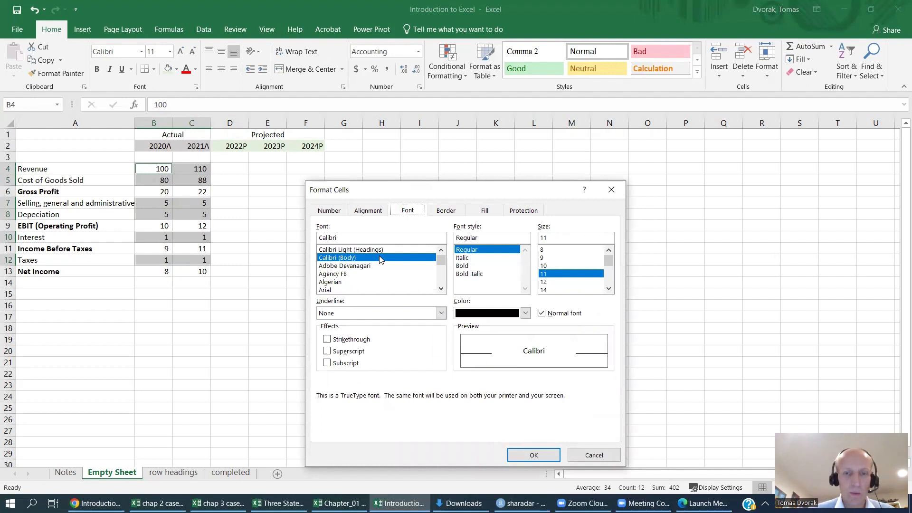
key("Tab")
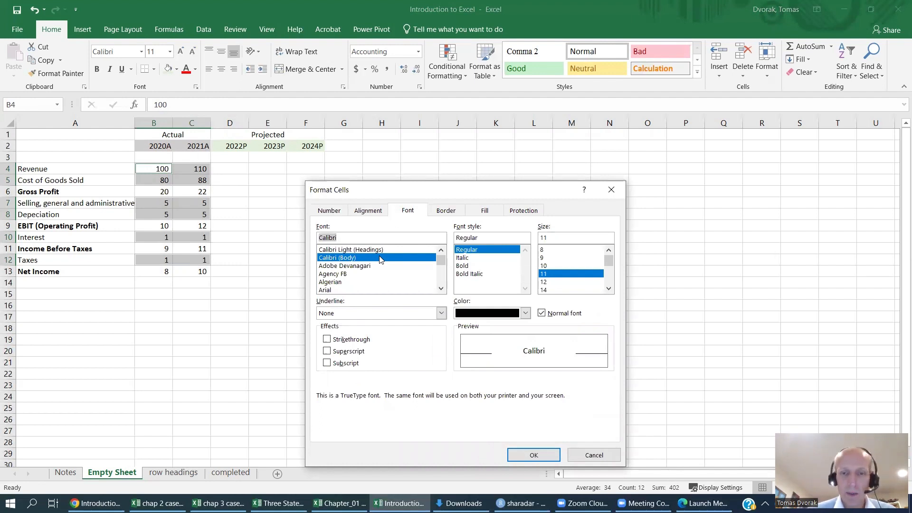
left_click(525, 314)
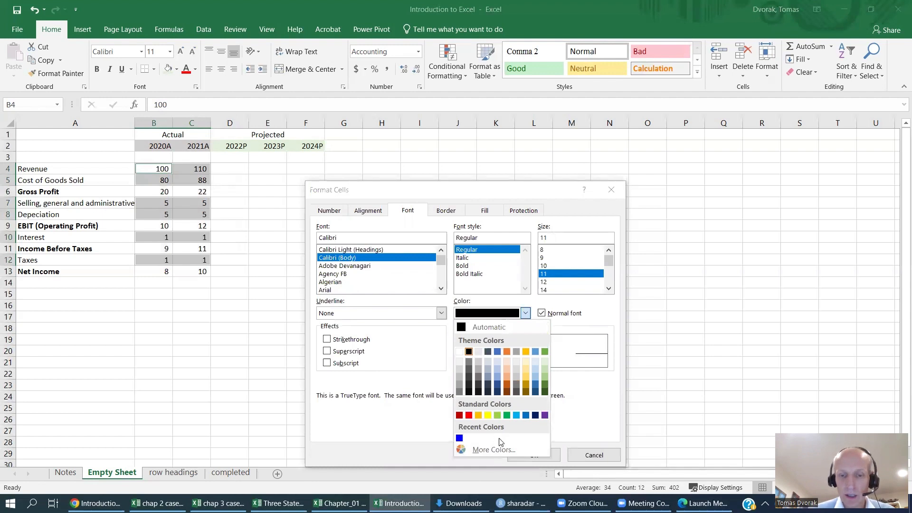
left_click(496, 450)
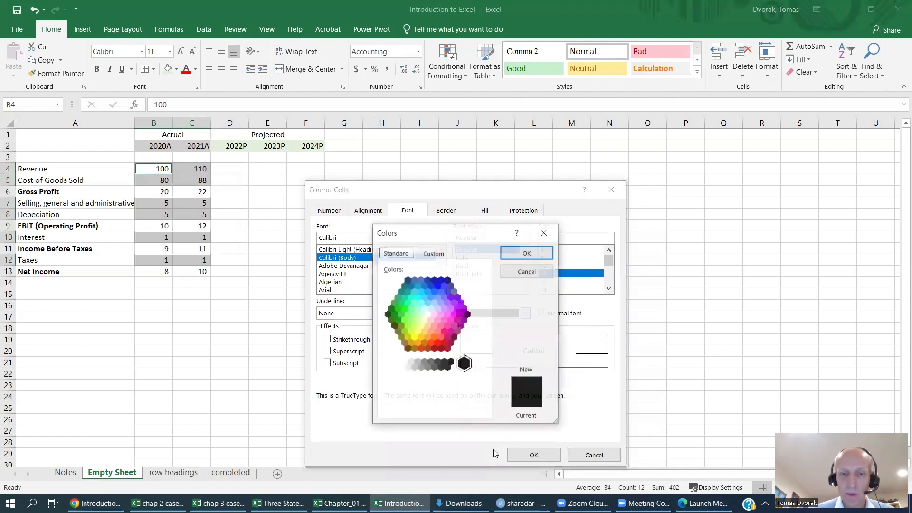
left_click(435, 254)
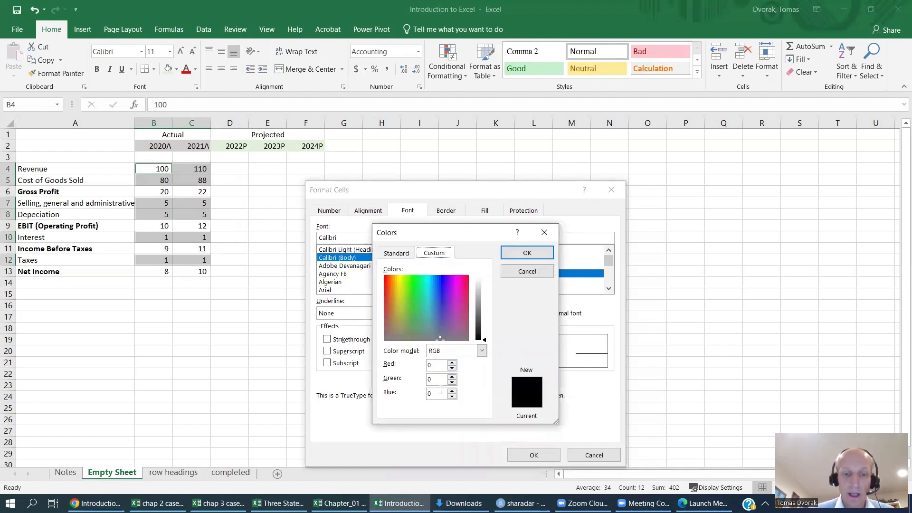
left_click(452, 391)
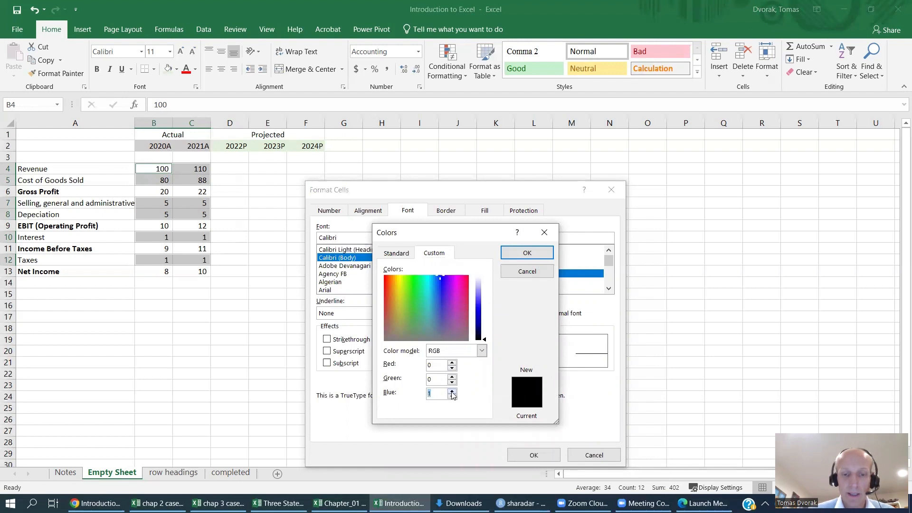
left_click_drag(452, 392, 451, 393)
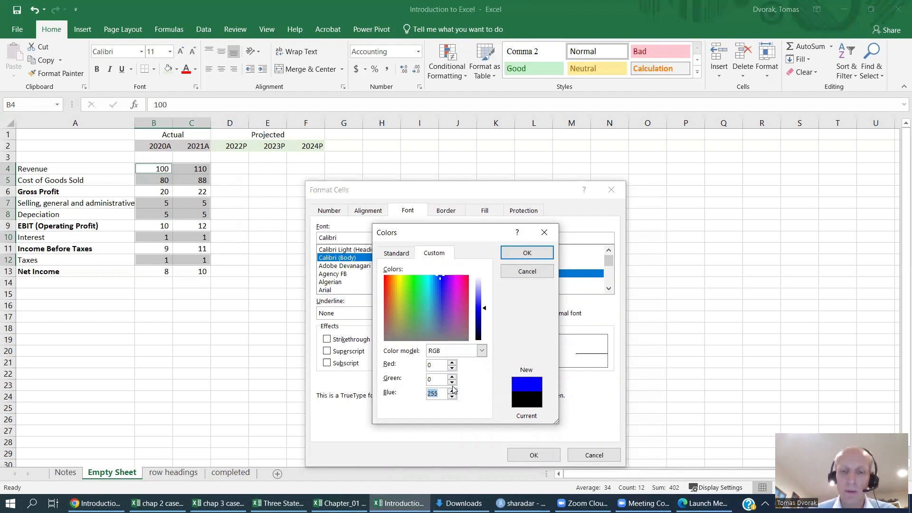
left_click(527, 254)
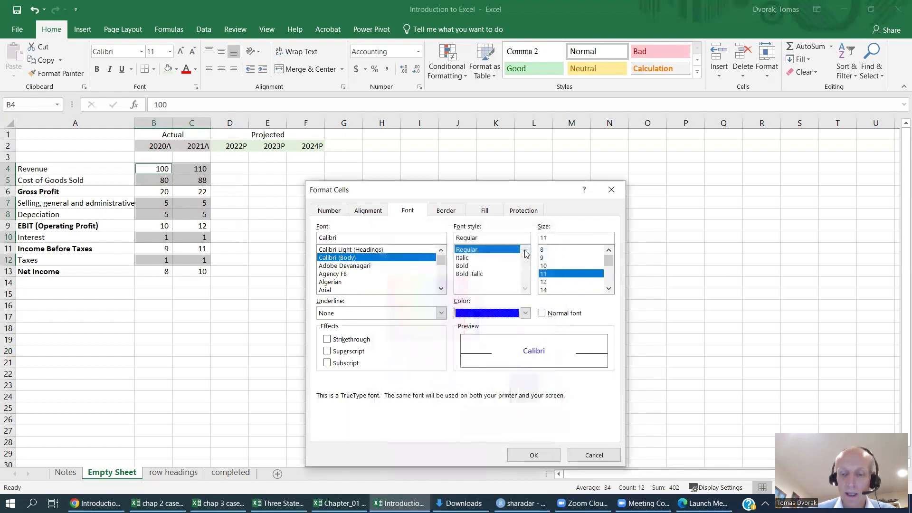
left_click(534, 455)
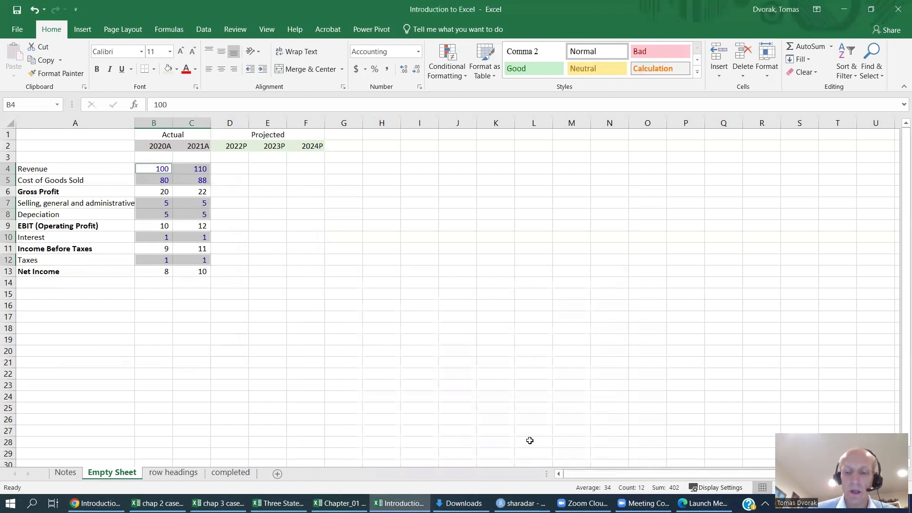
- Insert three blank rows above the Revenue row, starting at row 4
key("Left")
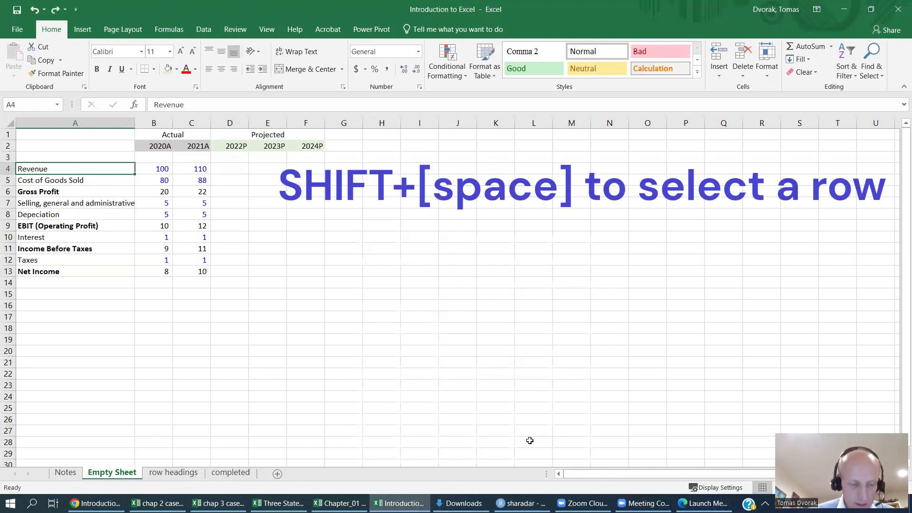
key("shift+space")
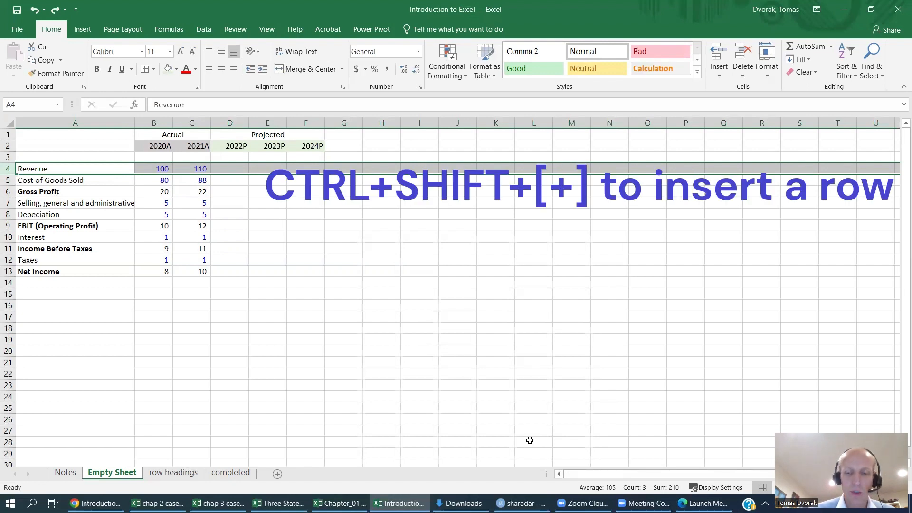
key("ctrl+shift+plus")
key("ctrl+shift+plus")
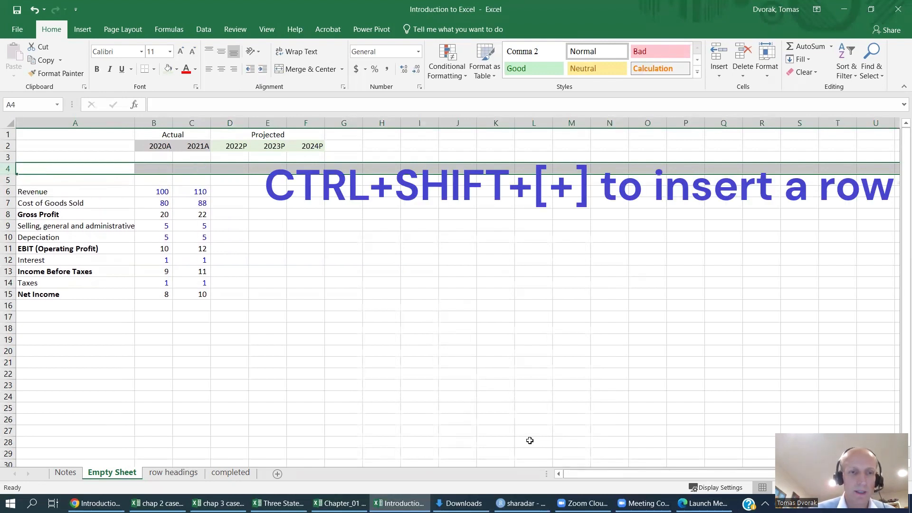
key("ctrl+shift+plus")
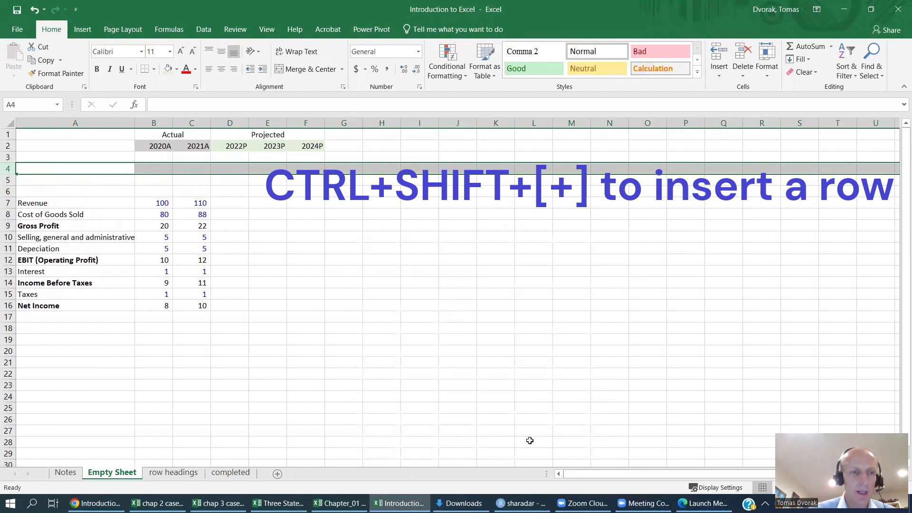
key("Down")
key("Up")
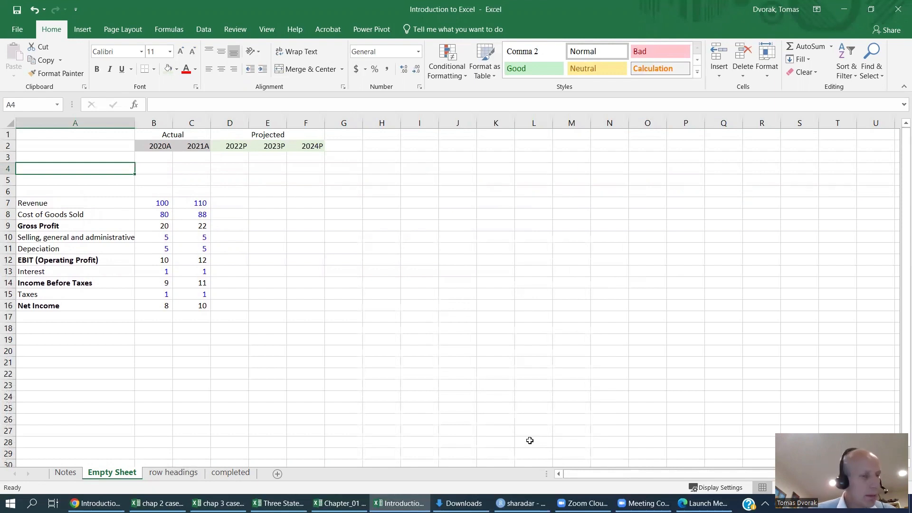
- Enter the section heading Income Statement in cell A6, directly above Revenue
key("Down")
key("Down")
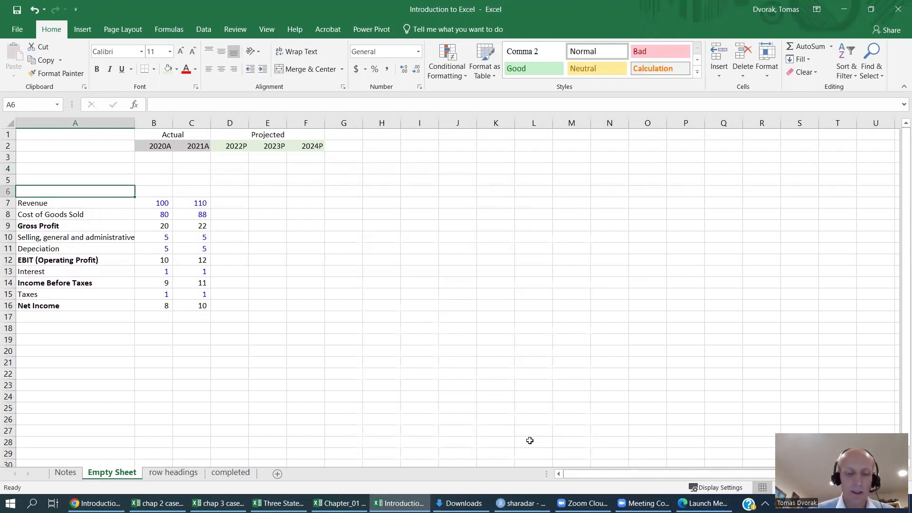
type("Income S")
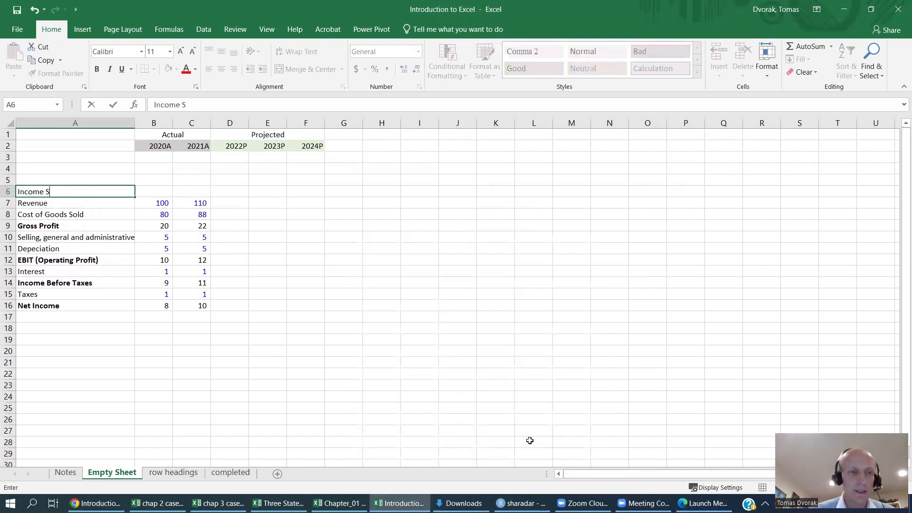
type("tatement")
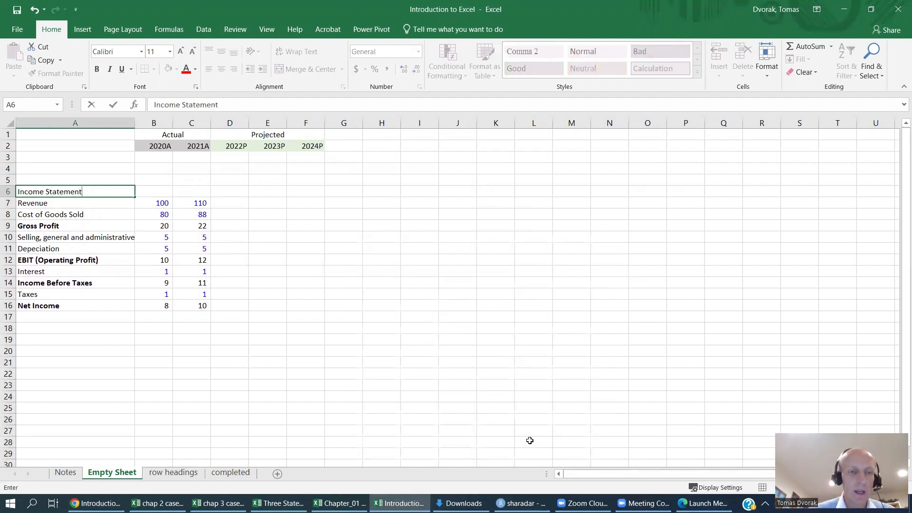
key("ctrl+Return")
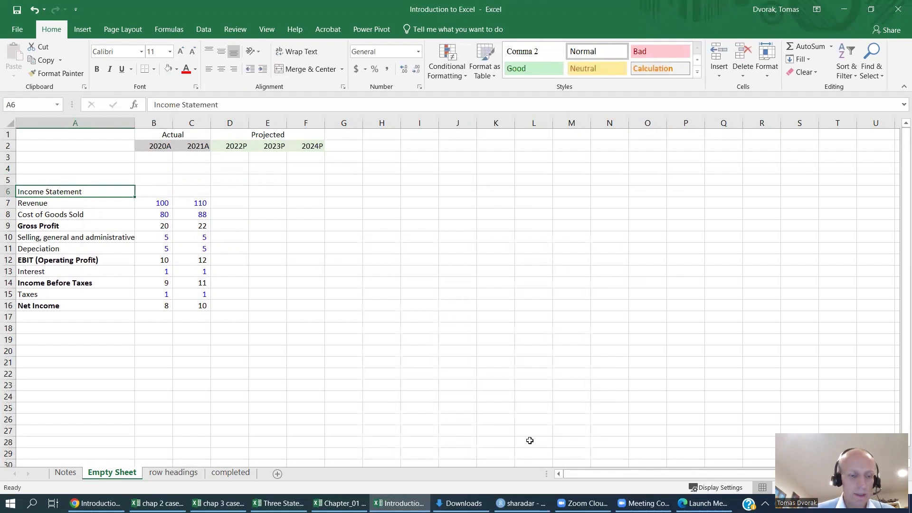
- Fill the heading row A6:F6 with the light gray theme color and make the Income Statement heading bold
key("shift+Right")
key("shift+Right")
key("shift+Right")
key("shift+Right")
key("shift+Right")
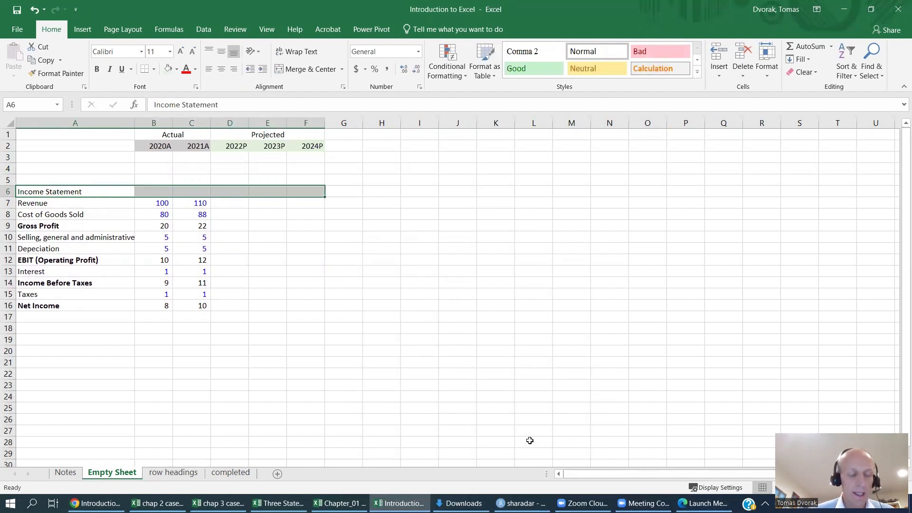
key("ctrl+1")
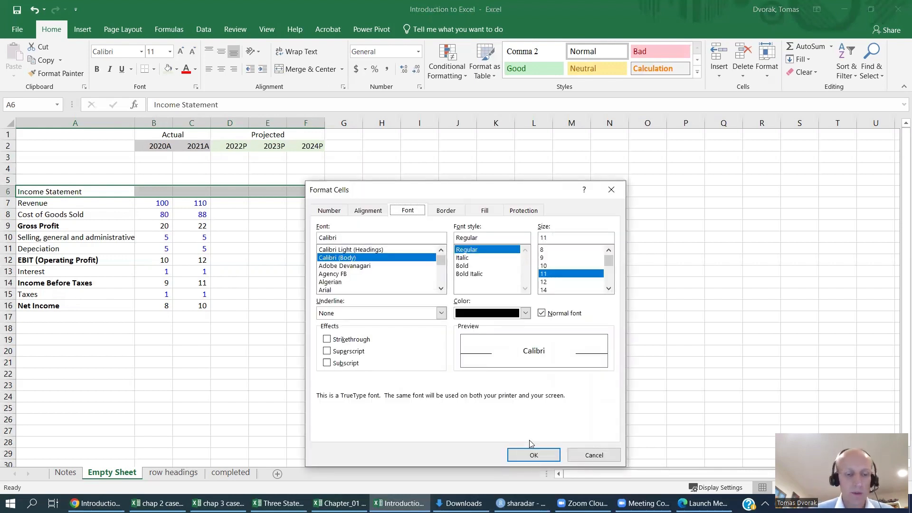
key("ctrl+Tab")
key("ctrl+Tab")
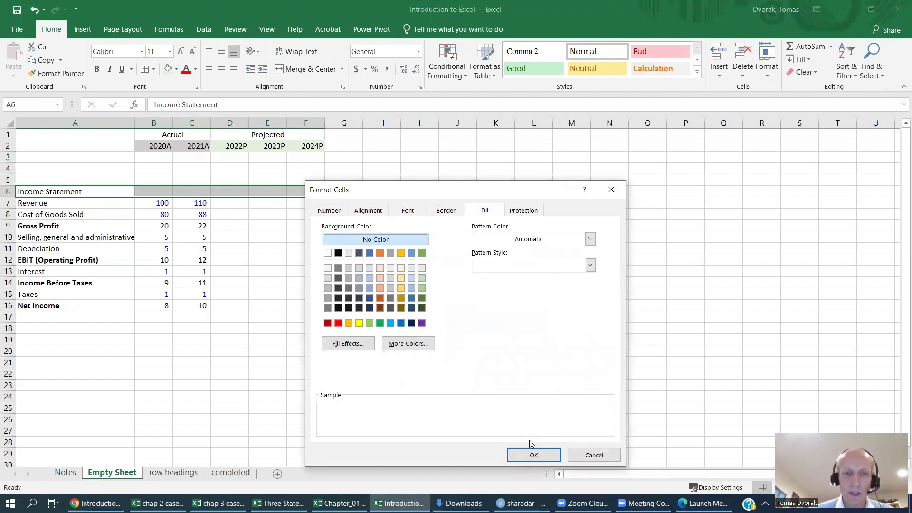
left_click(348, 253)
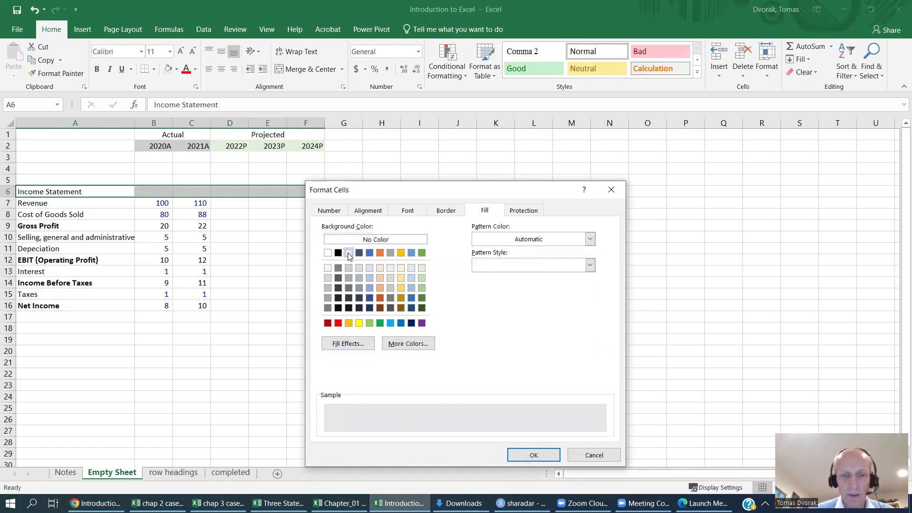
left_click(520, 456)
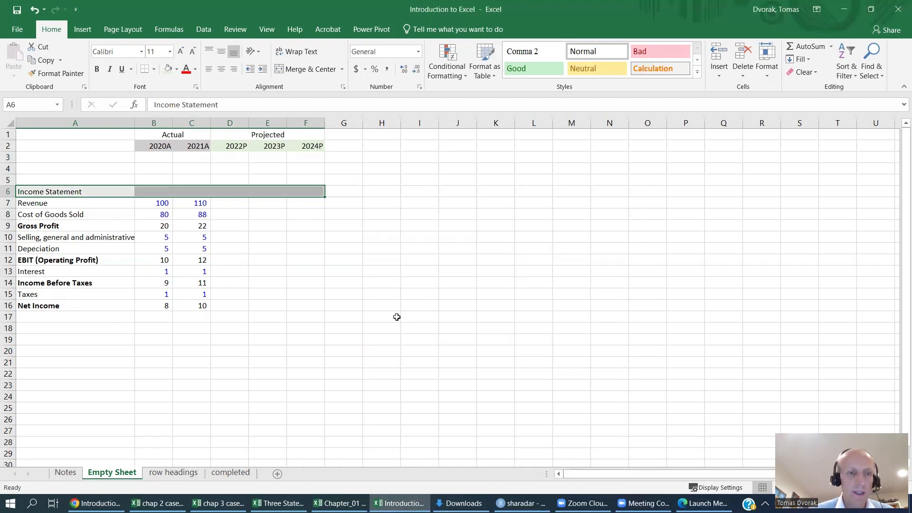
left_click(396, 317)
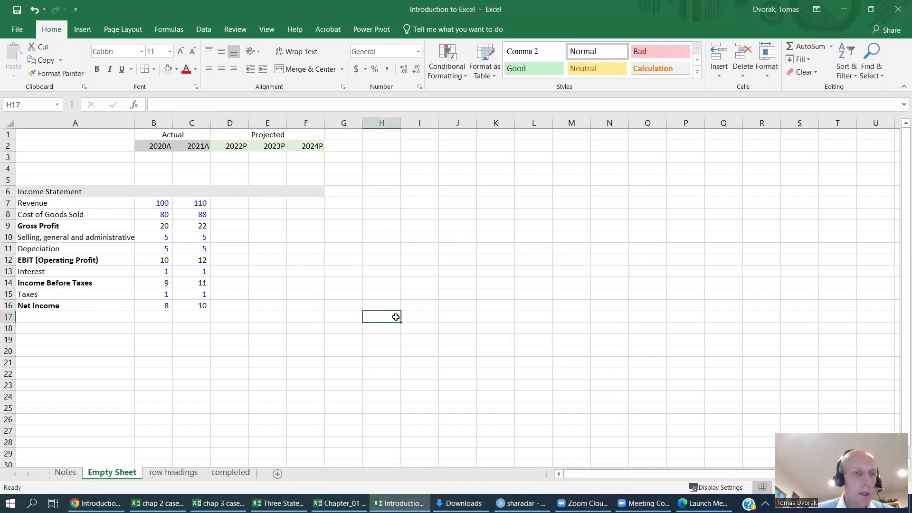
left_click(84, 193)
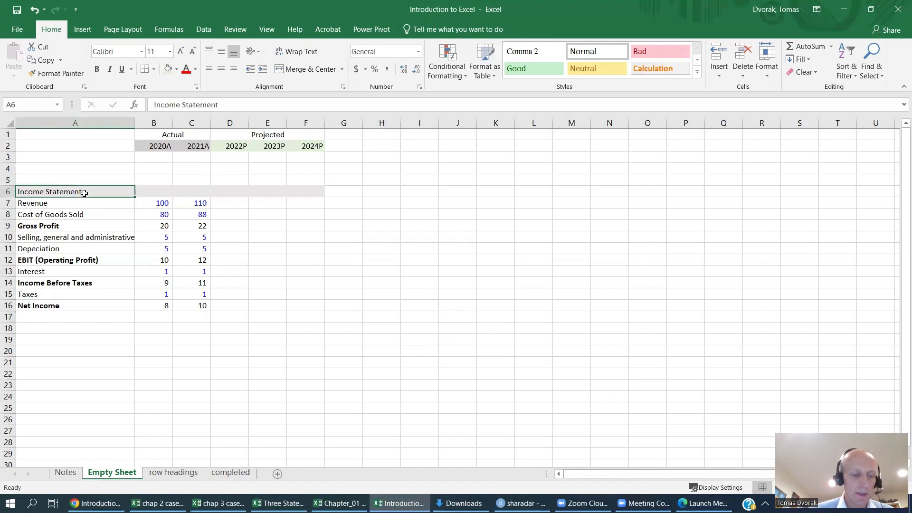
key("ctrl+b")
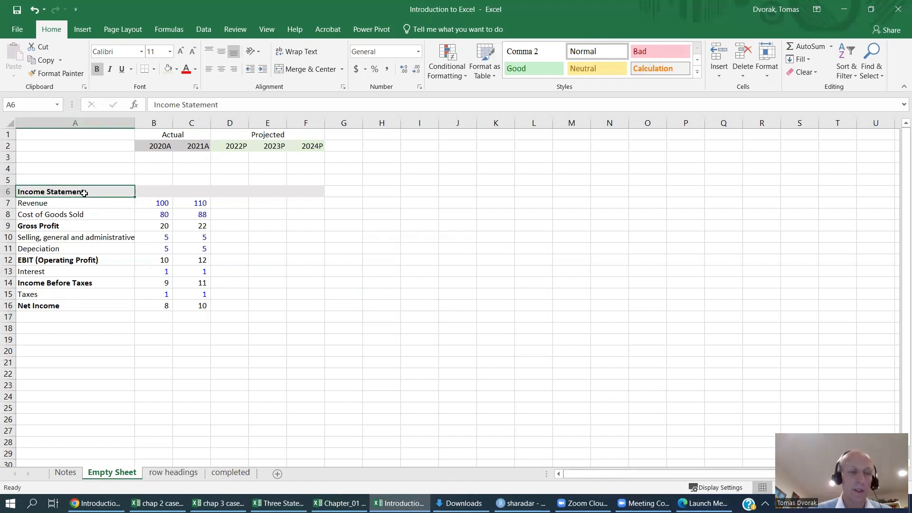
- Enter the section heading Model Inputs in cell A4
key("Up")
key("Up")
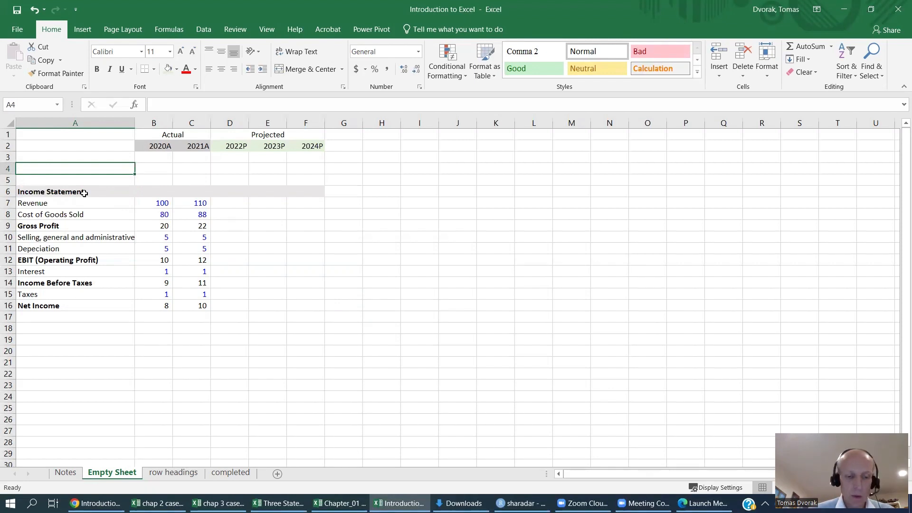
key("shift+Right")
key("shift+Right")
key("shift+Right")
key("shift+Right")
key("shift+Right")
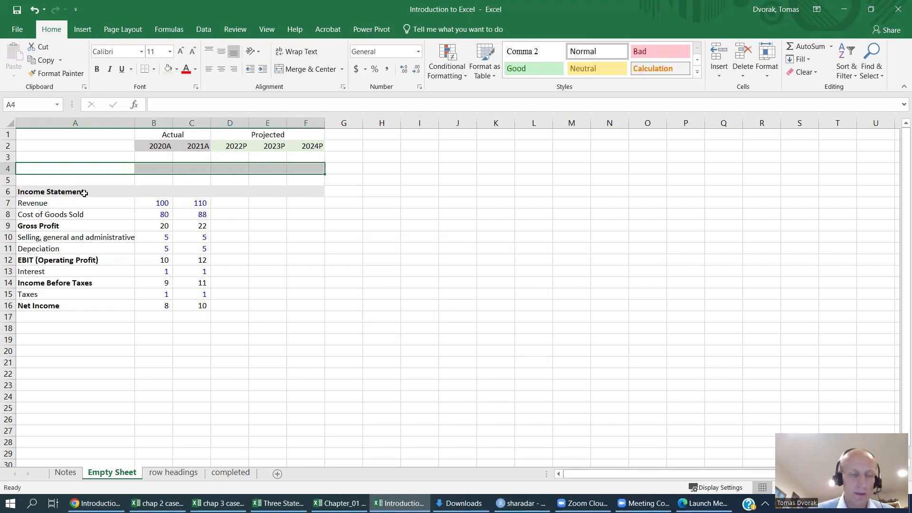
key("shift+Left")
key("shift+Left")
key("shift+Left")
key("shift+Left")
key("shift+Left")
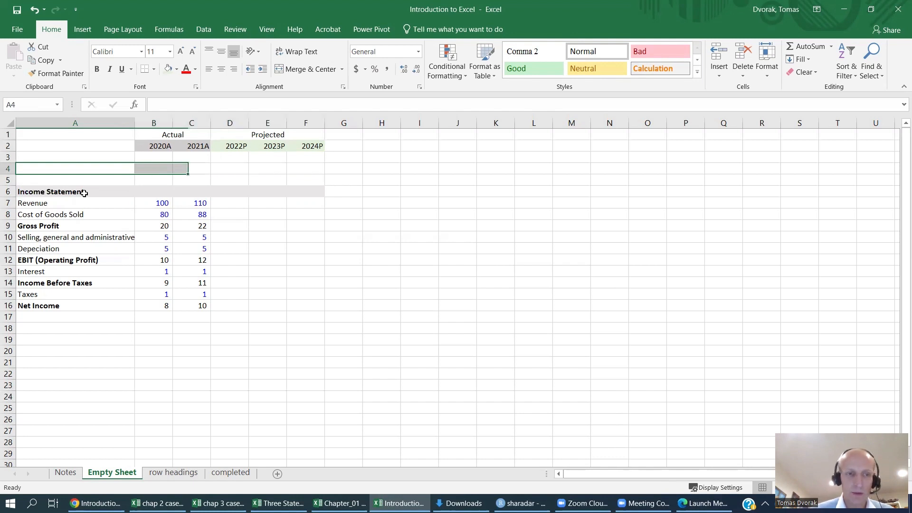
type("Modo")
key("BackSpace")
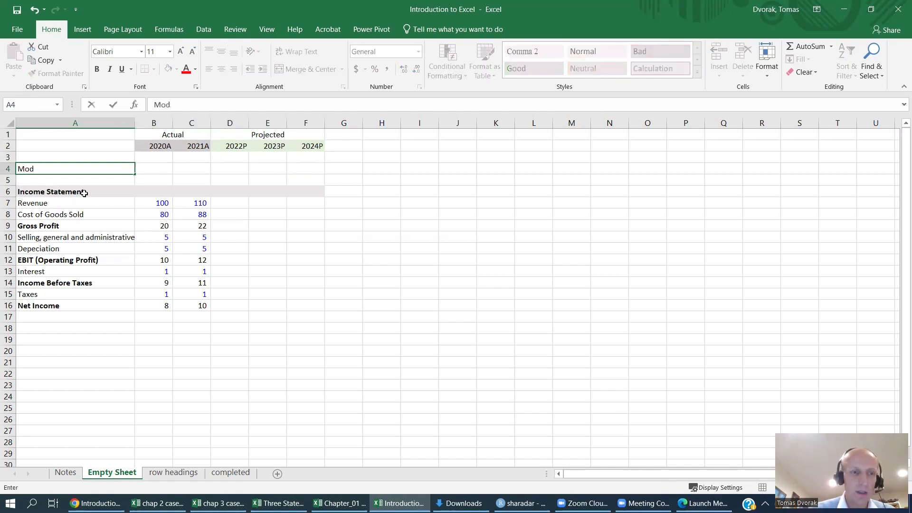
type("el Inputs")
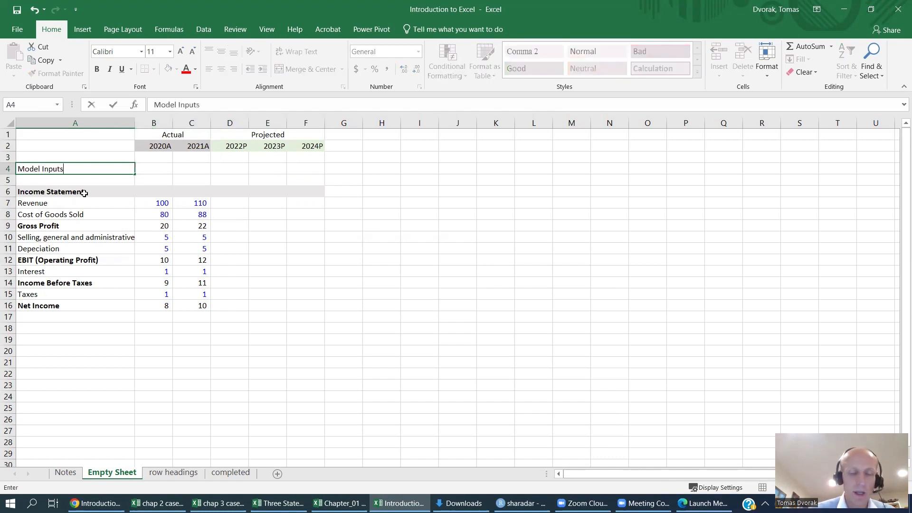
key("ctrl+Return")
- Format the Model Inputs heading row A4:F4 with the light gray theme fill and a white font color
key("shift+Right")
key("shift+Right")
key("shift+Right")
key("shift+Right")
key("shift+Right")
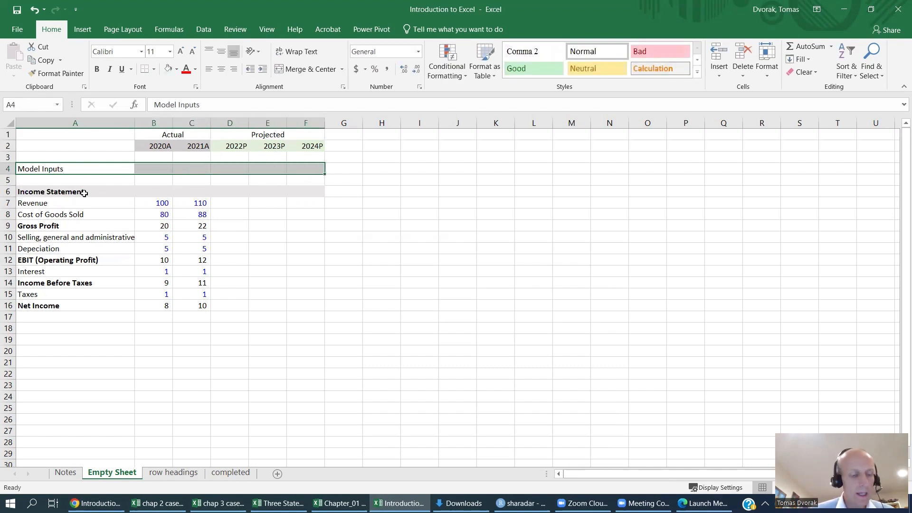
key("ctrl+1")
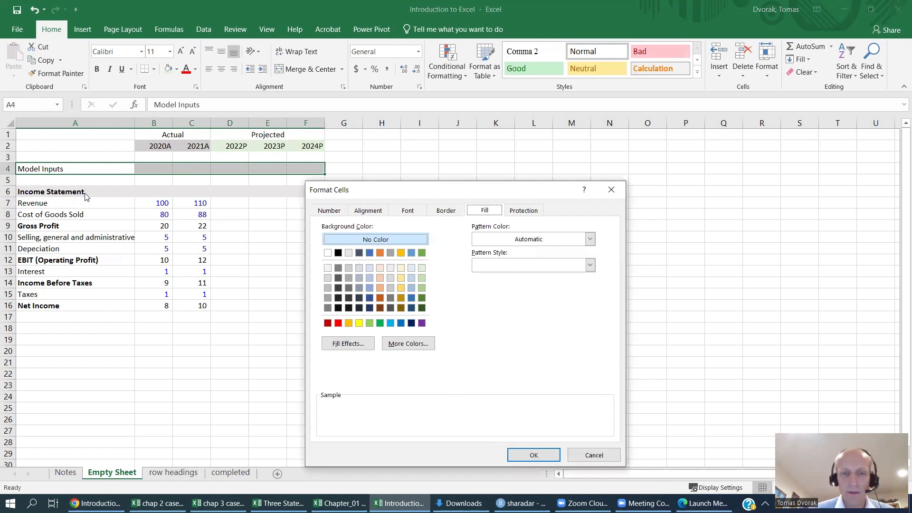
left_click(348, 254)
left_click(410, 210)
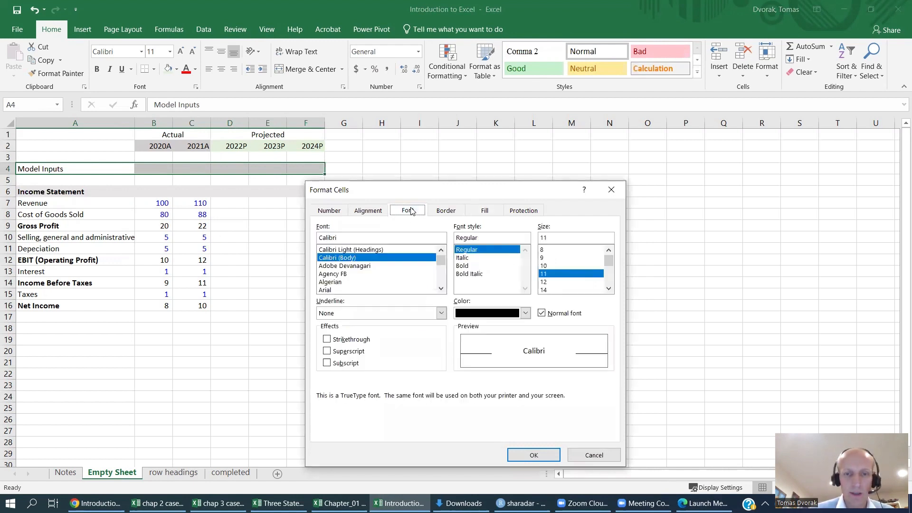
left_click(518, 318)
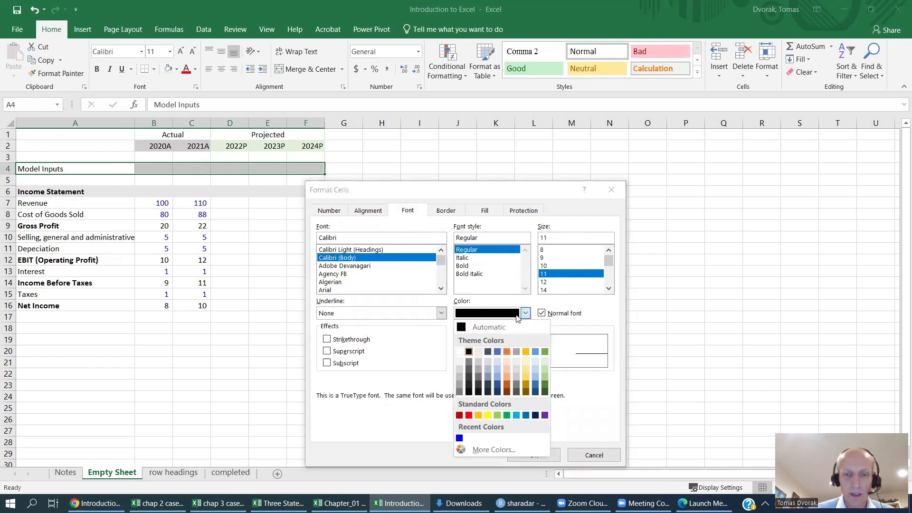
left_click(460, 352)
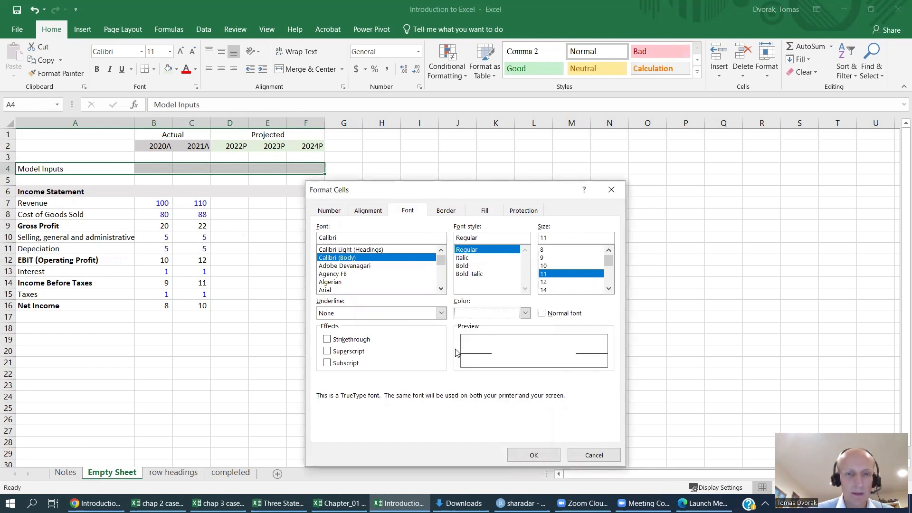
left_click(532, 454)
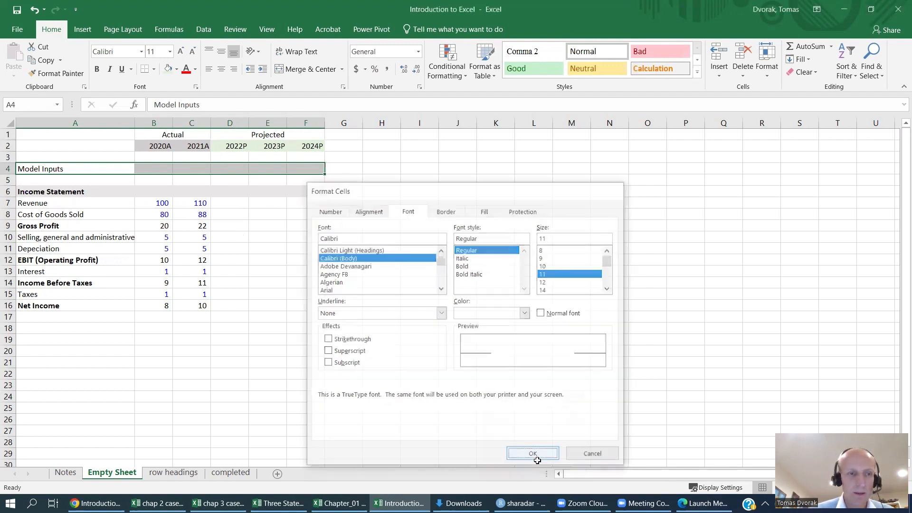
left_click(399, 279)
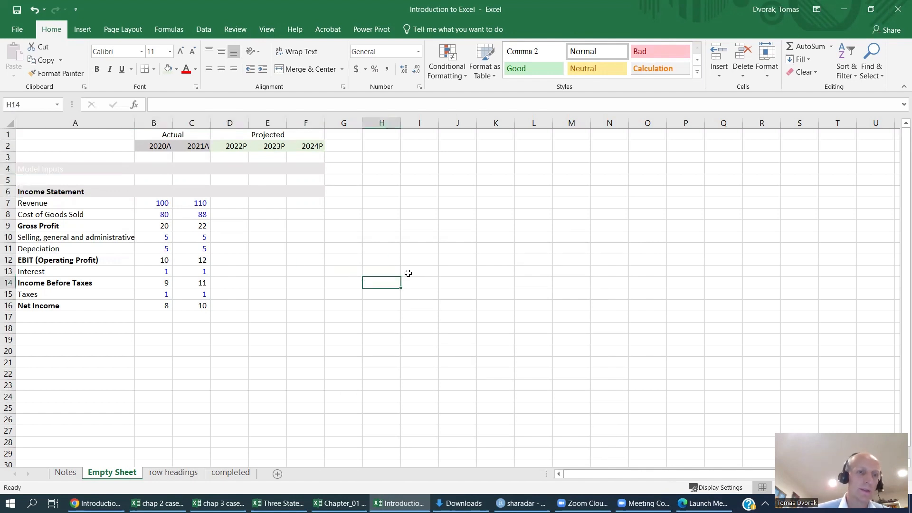
- Enter the row label Sales Growth in cell A5, below the Model Inputs heading
left_click(85, 170)
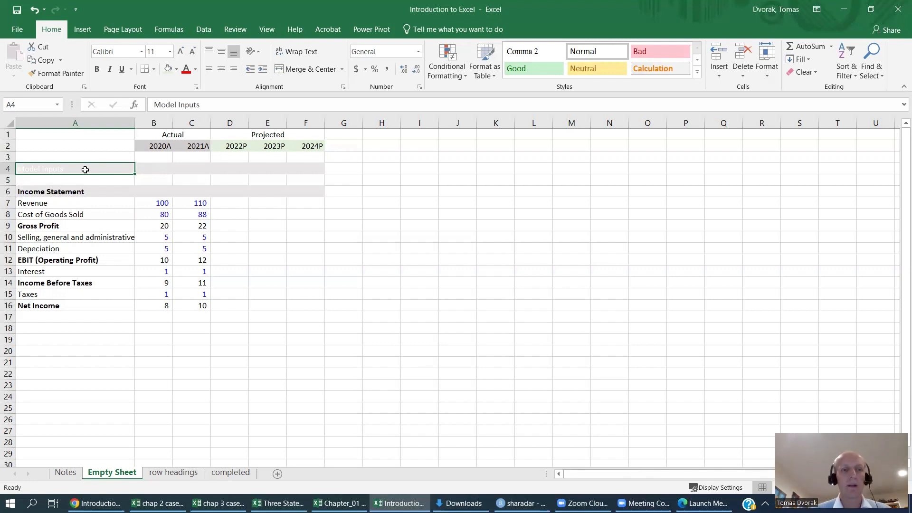
key("Down")
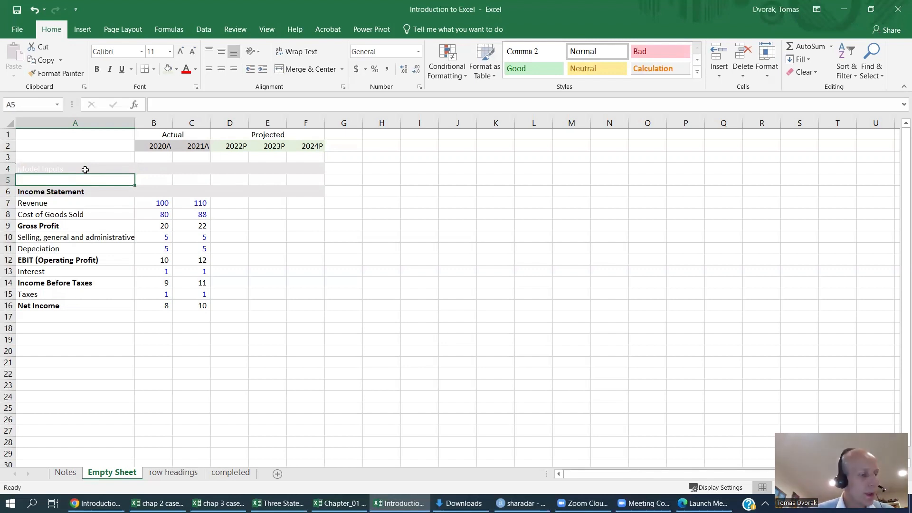
type("sale")
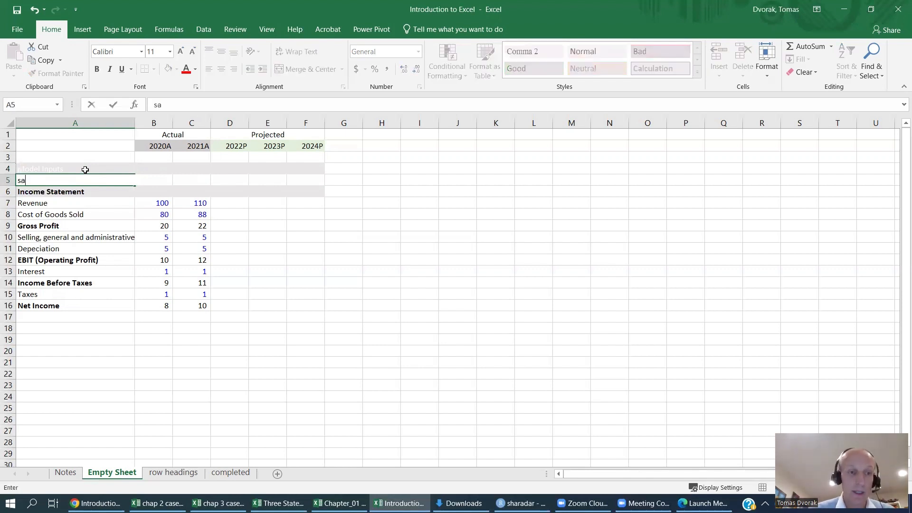
key("BackSpace")
key("BackSpace")
key("BackSpace")
type("ha")
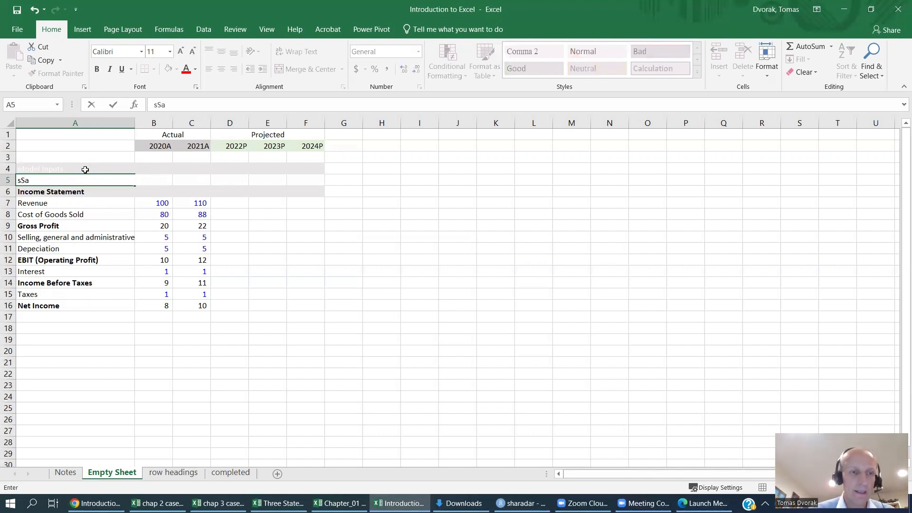
key("BackSpace")
key("BackSpace")
key("BackSpace")
type("Sales")
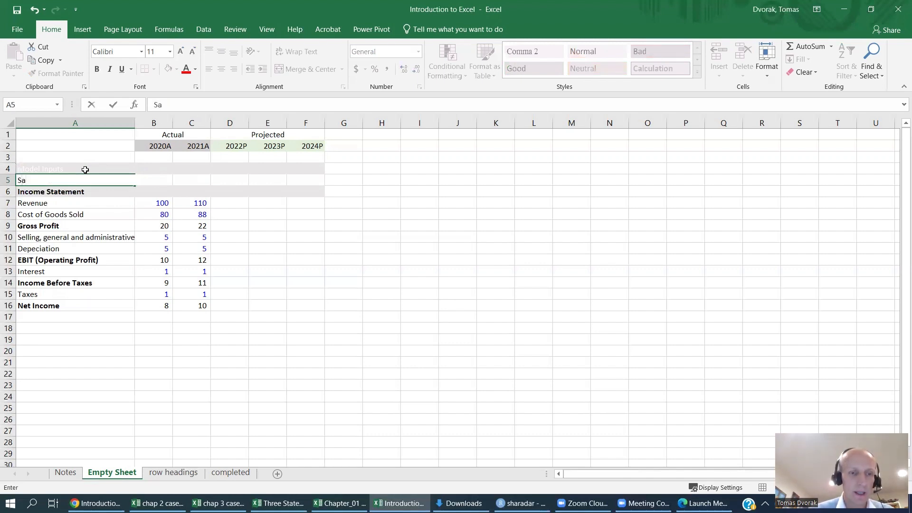
type(" Gr")
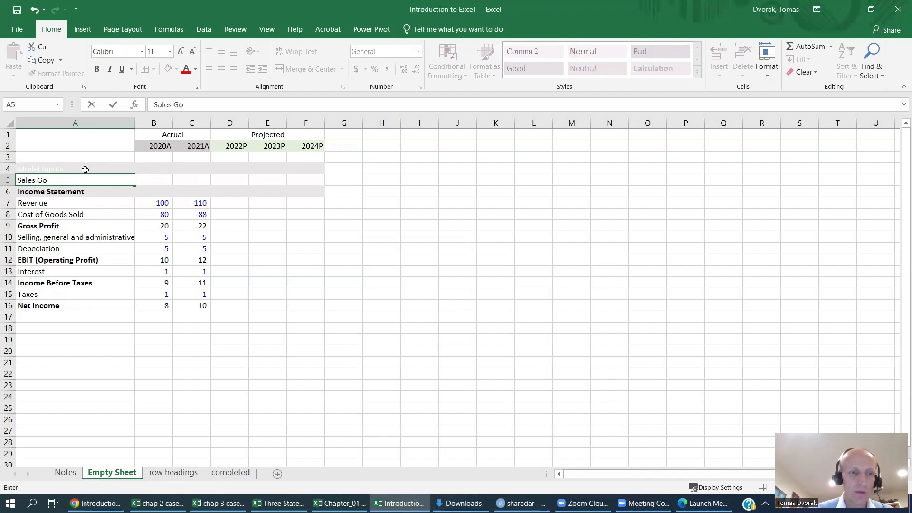
key("BackSpace")
type("roth")
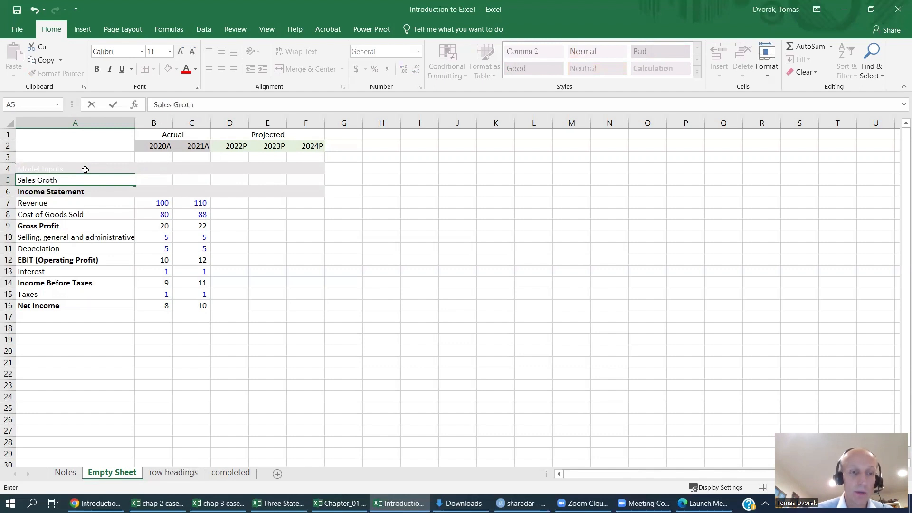
key("BackSpace")
key("BackSpace")
type("wth")
key("Tab")
- Calculate the 2021A sales growth in cell C5 with the formula =(C7-B7)/B7 and format it as a percentage without decimals
key("Tab")
key("Tab")
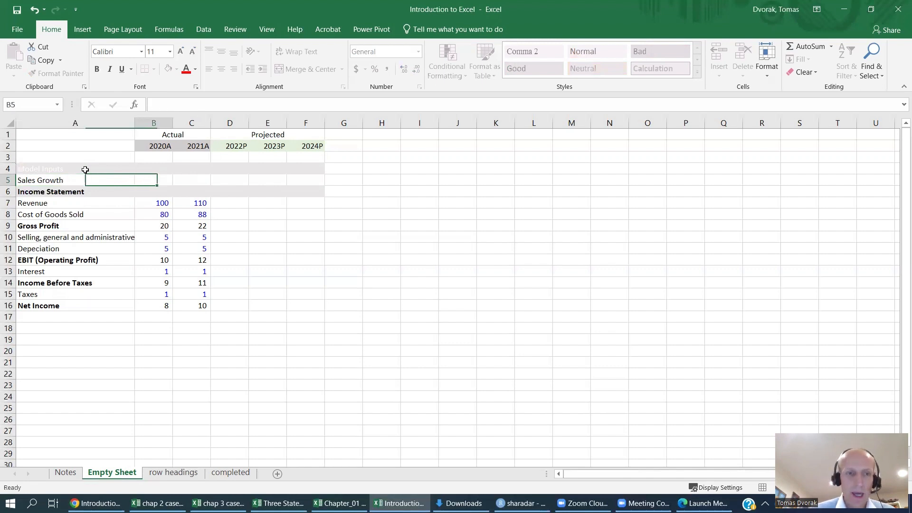
key("Left")
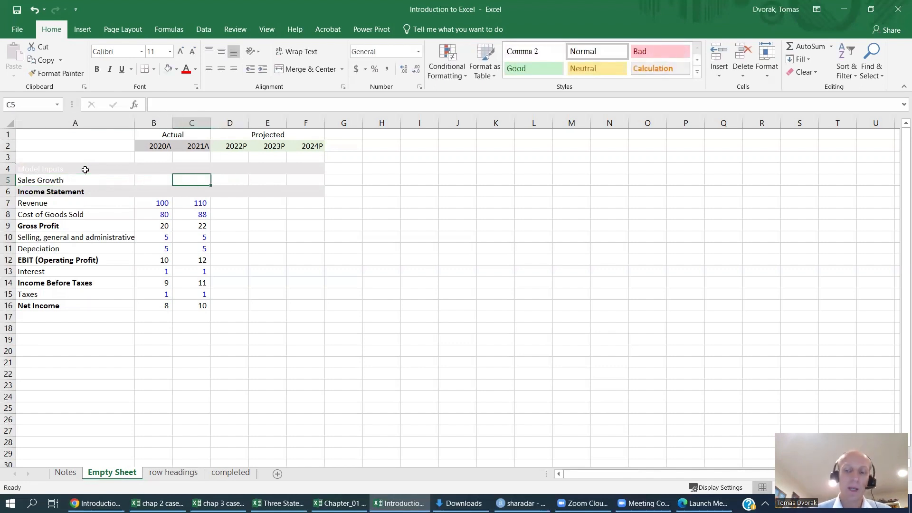
type("=")
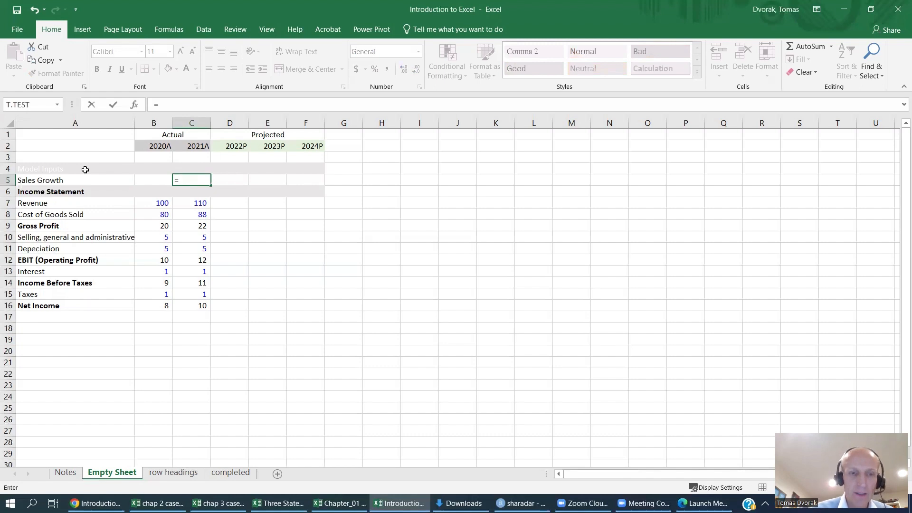
type("(")
key("Down")
key("Down")
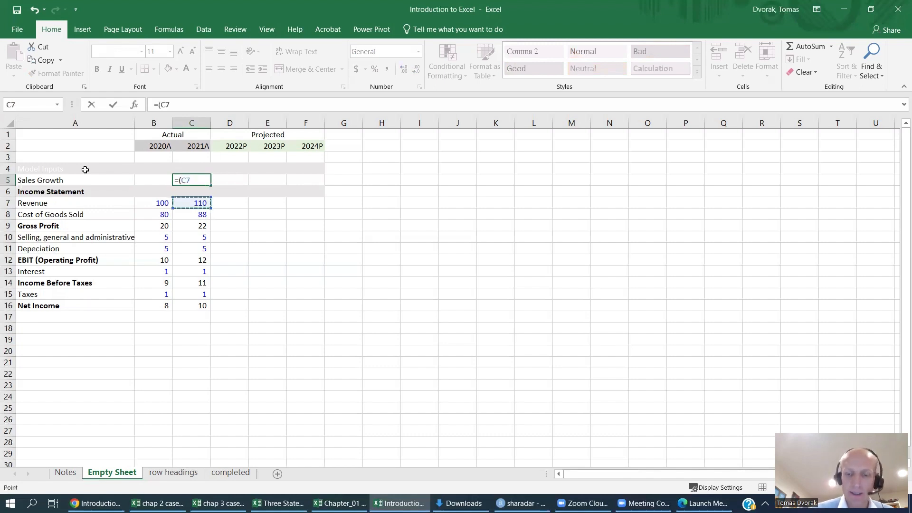
type("-")
key("Left")
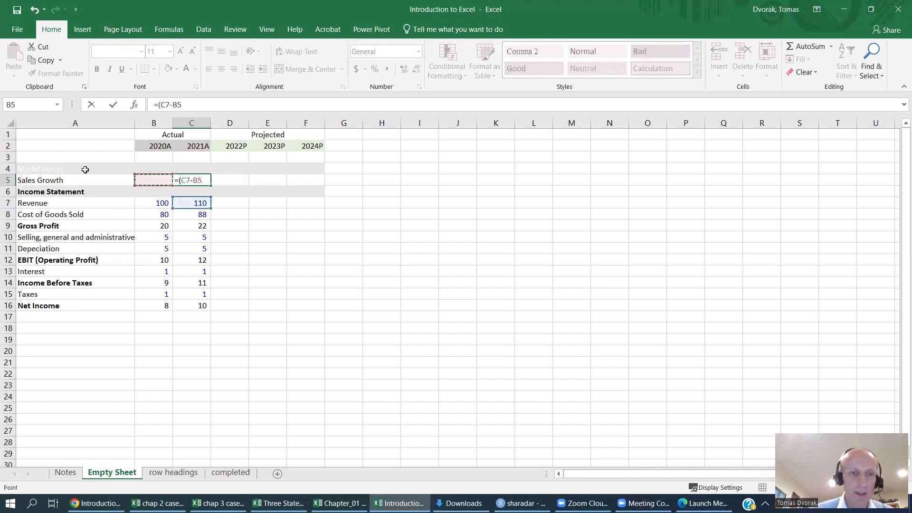
key("Down")
key("Down")
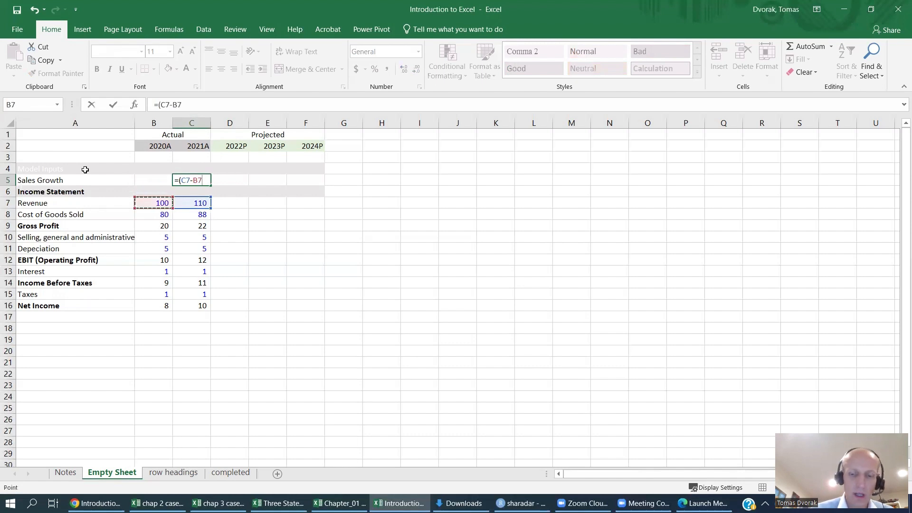
type(")/")
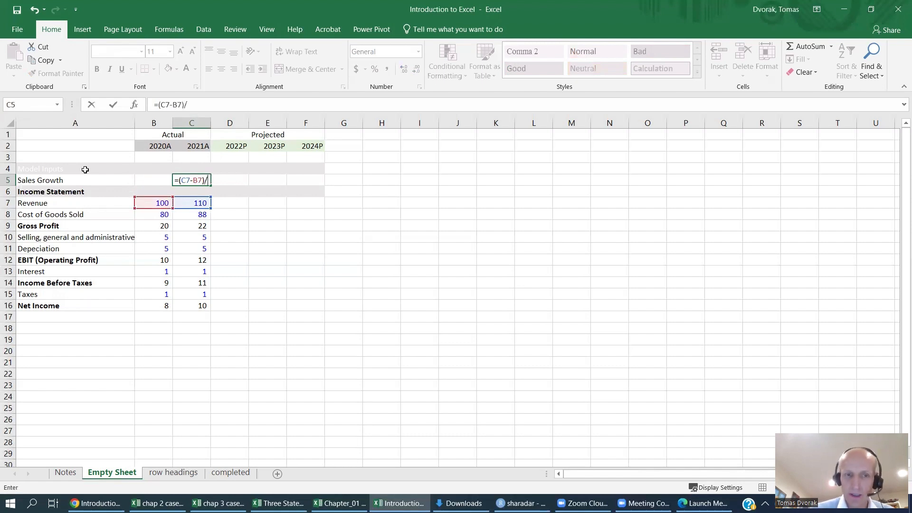
key("Down")
key("Down")
key("Left")
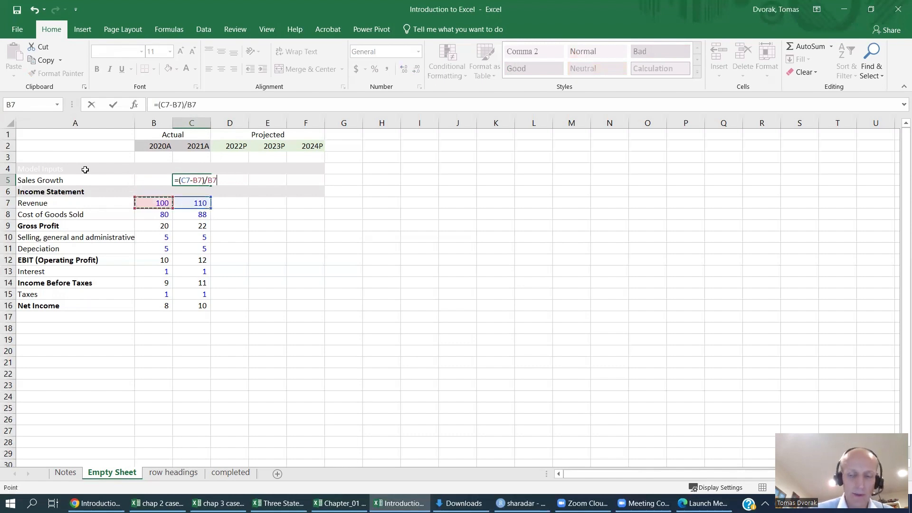
key("Return")
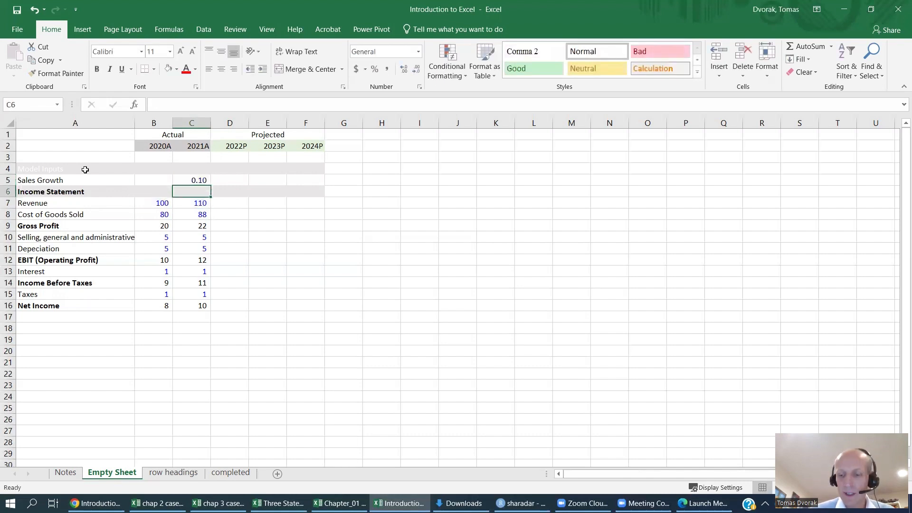
key("Up")
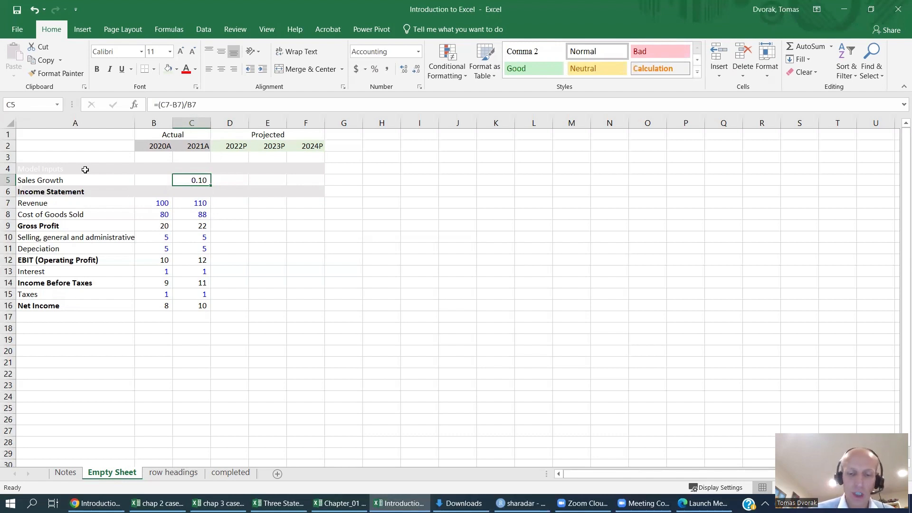
key("ctrl+shift+5")
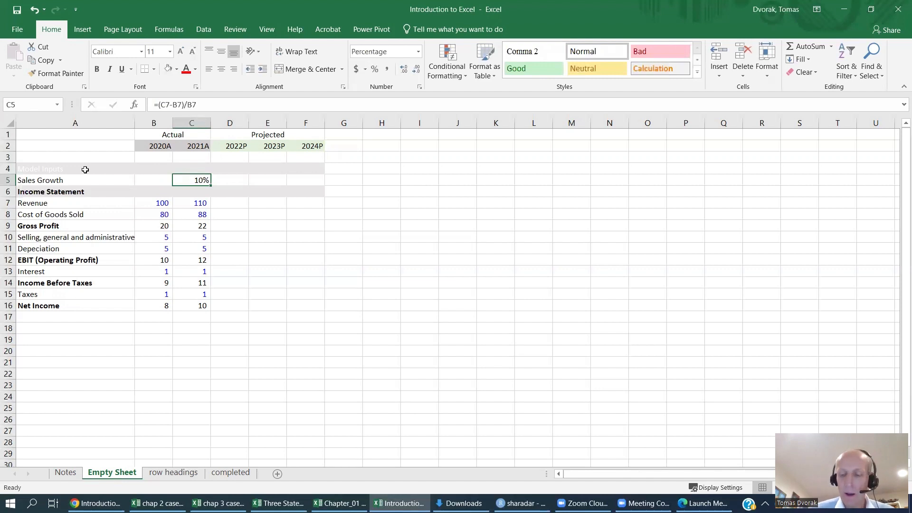
- Project the 2022P revenue in cell D7 with the formula =C7*(1+$C$5), using an absolute reference to the sales growth
key("Down")
key("Down")
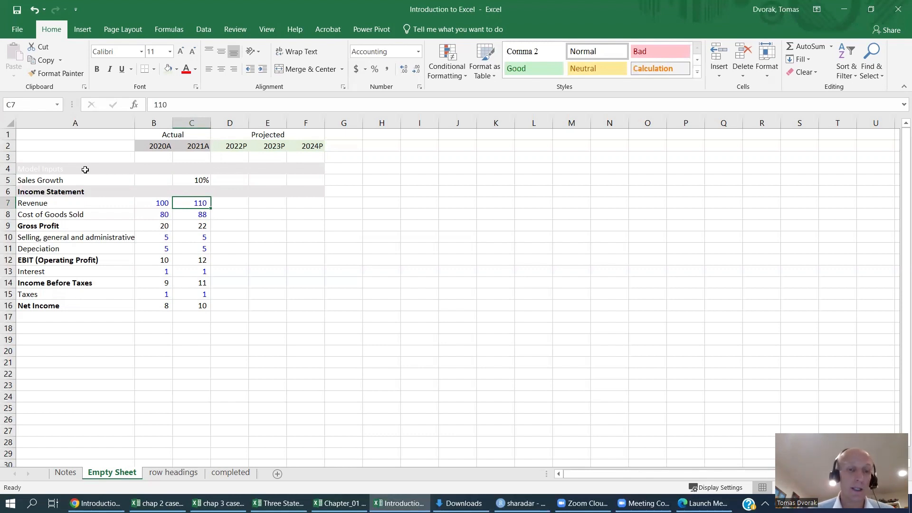
key("Right")
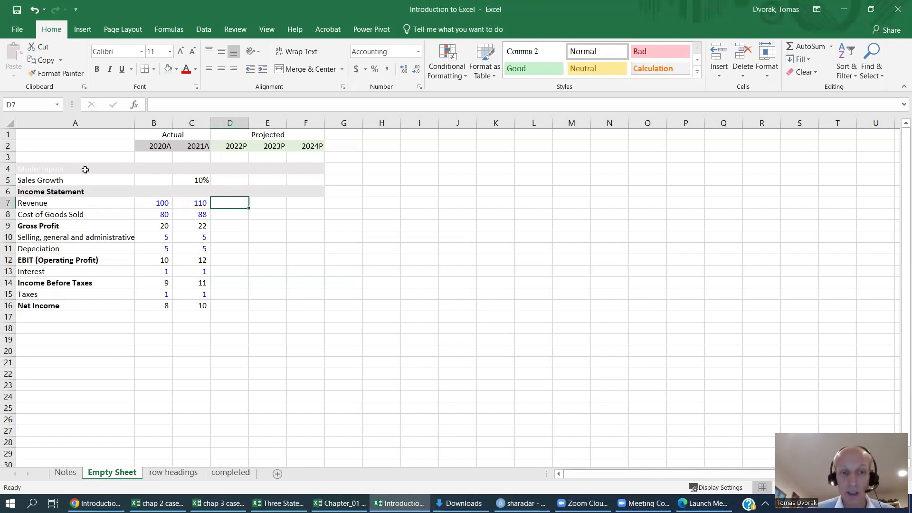
key("Left")
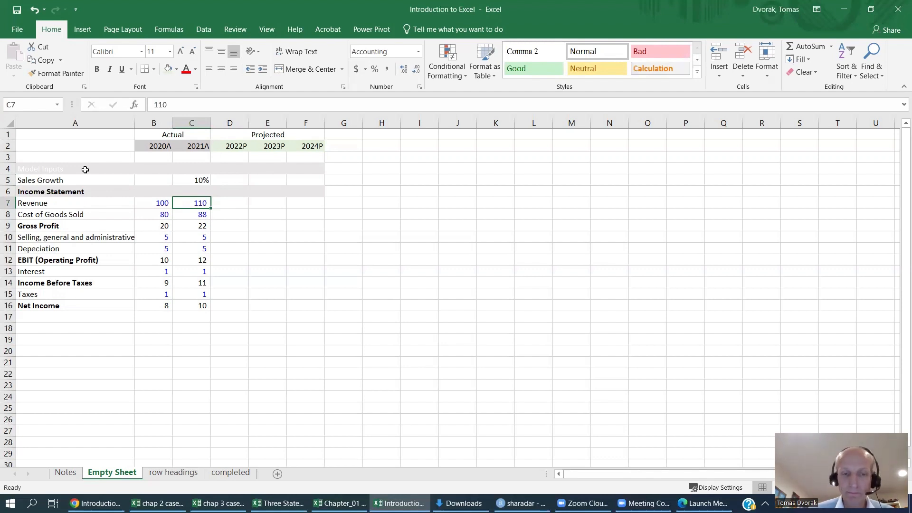
key("Right")
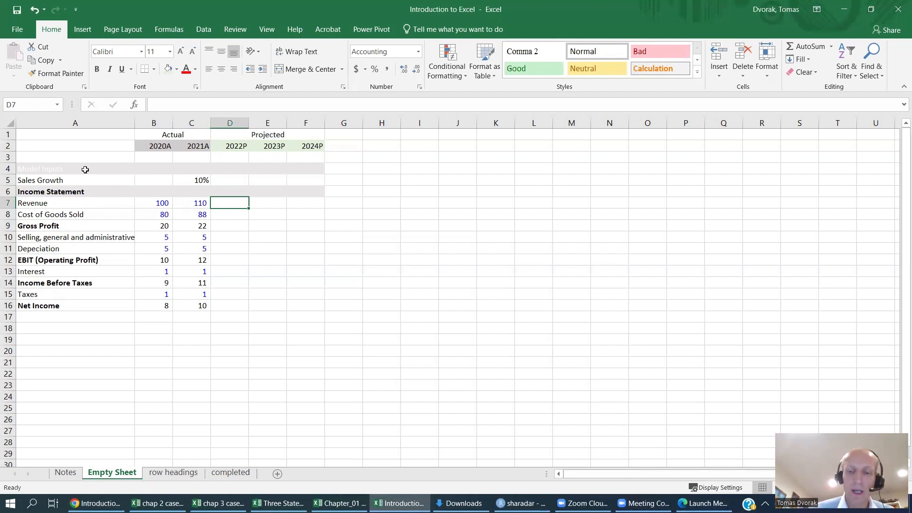
type("=")
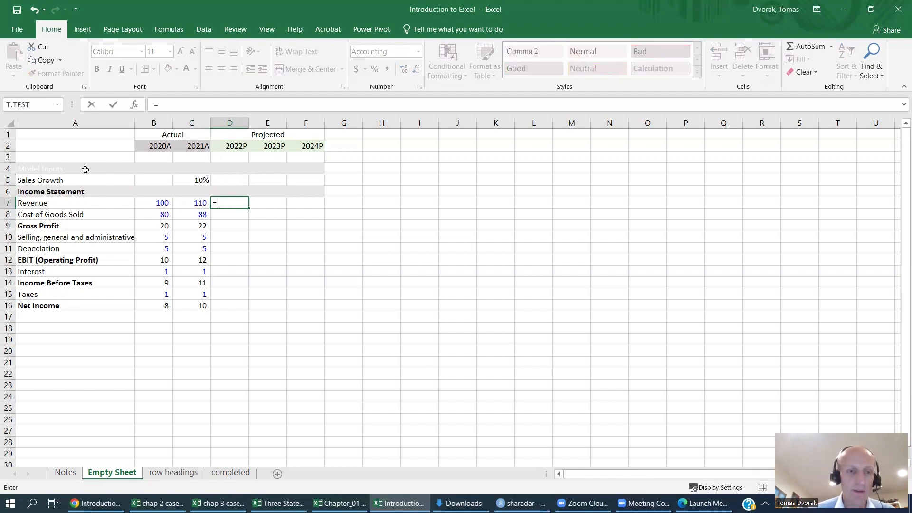
key("Left")
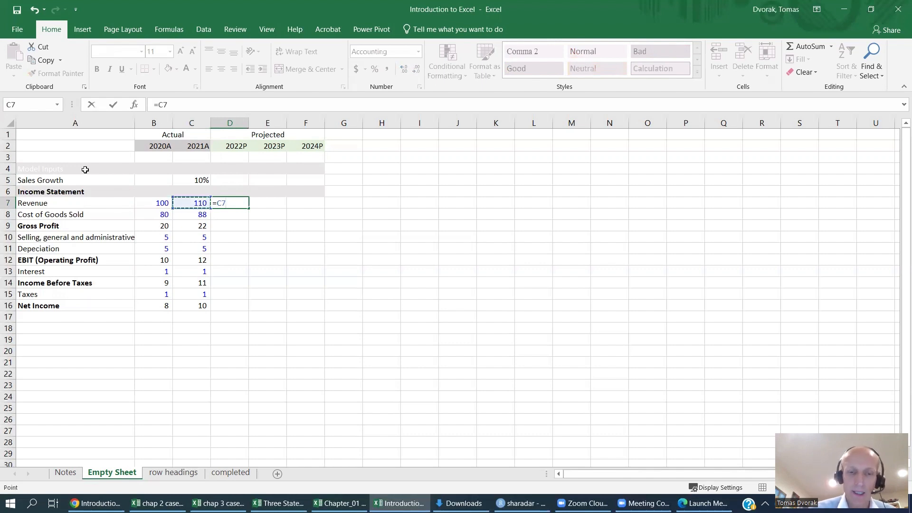
type("*(1+")
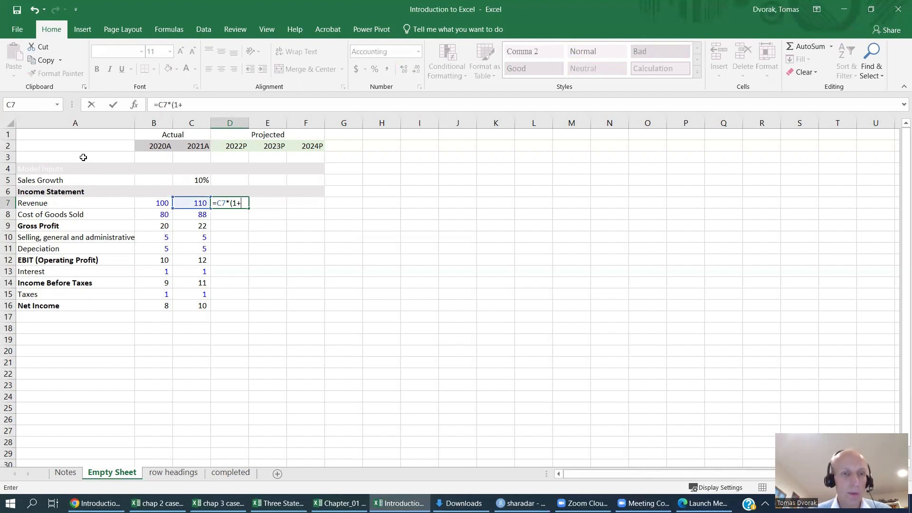
type("c5")
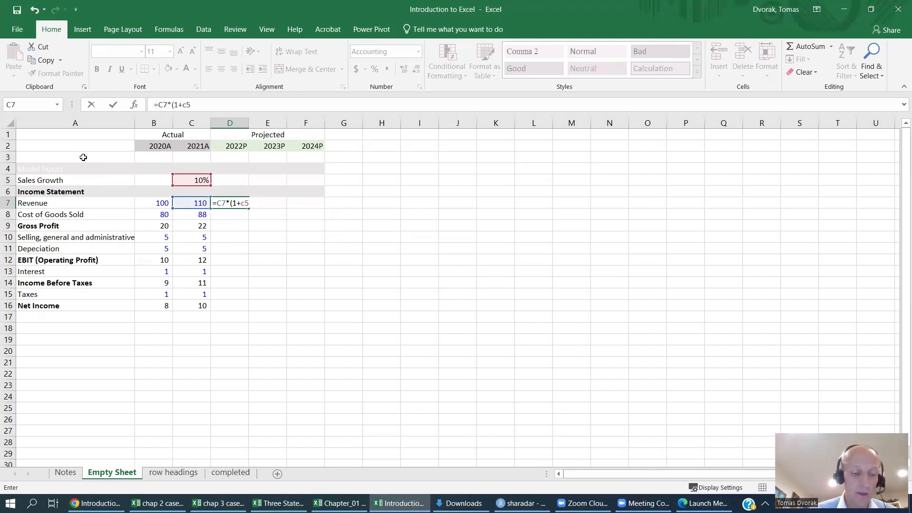
key("F4")
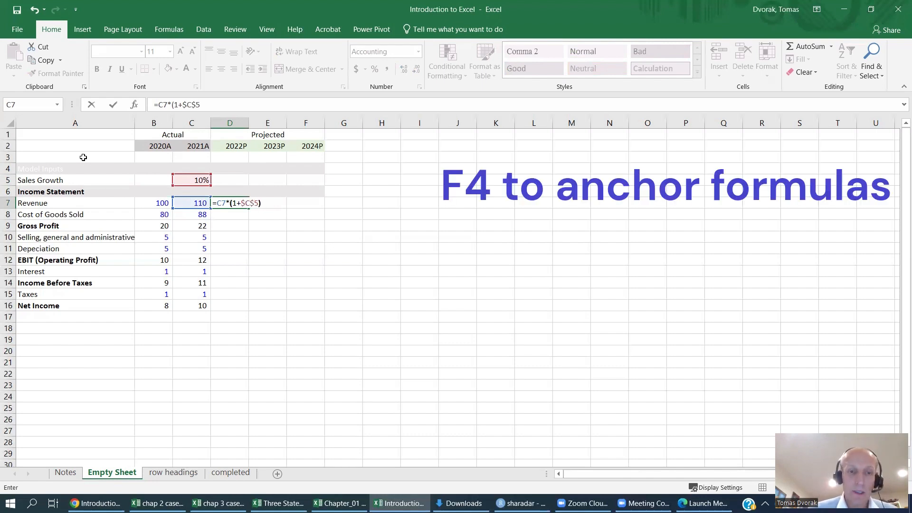
type(")")
key("Return")
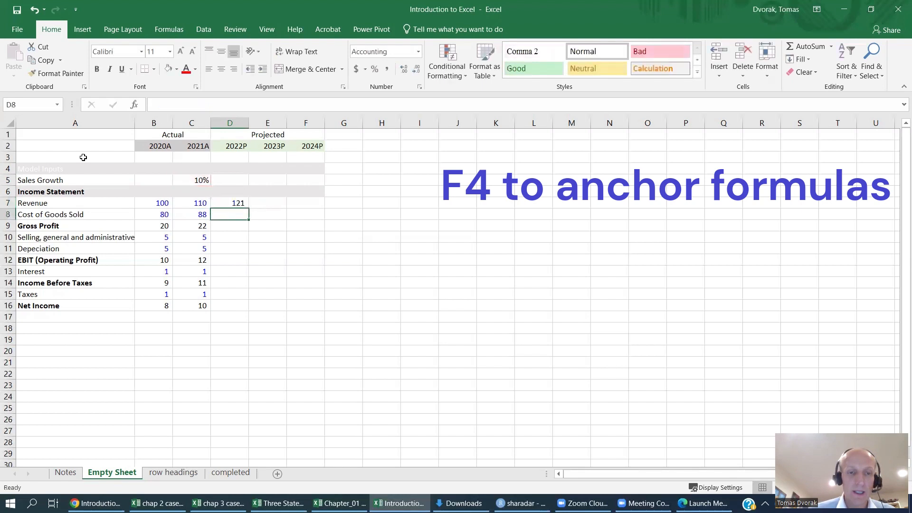
- Fill the revenue projection formula from D7 across to F7 for 2023P and 2024P
key("Up")
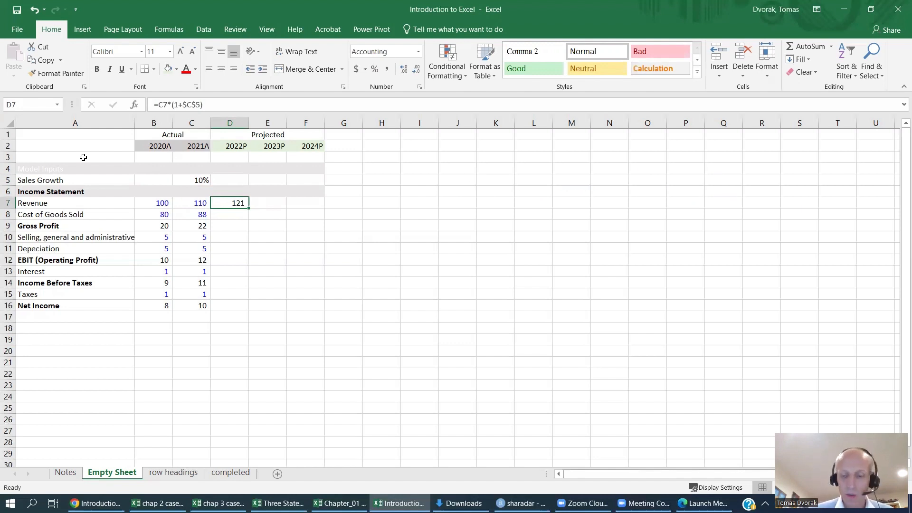
key("shift+Right")
key("shift+Right")
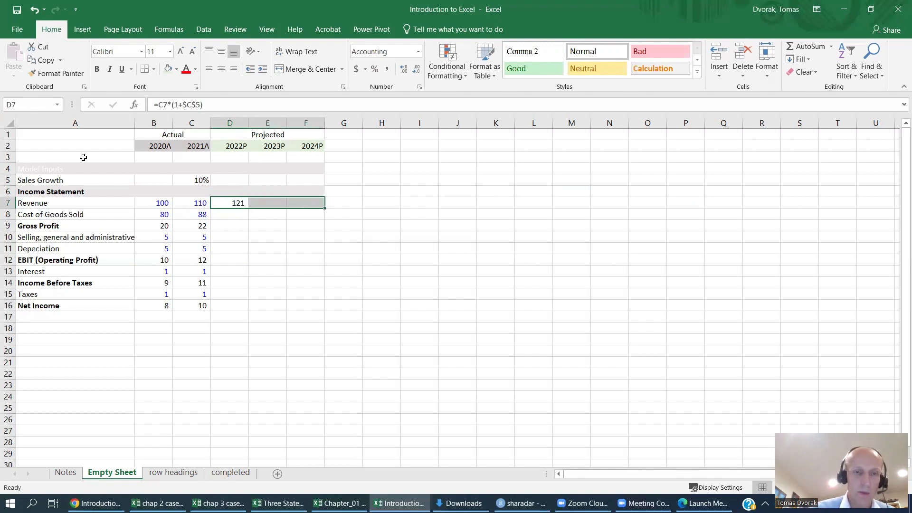
key("ctrl+r")
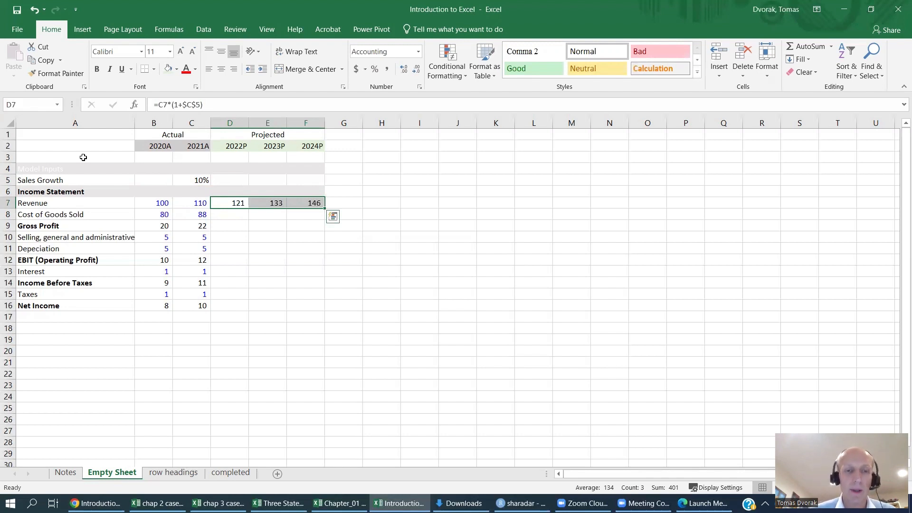